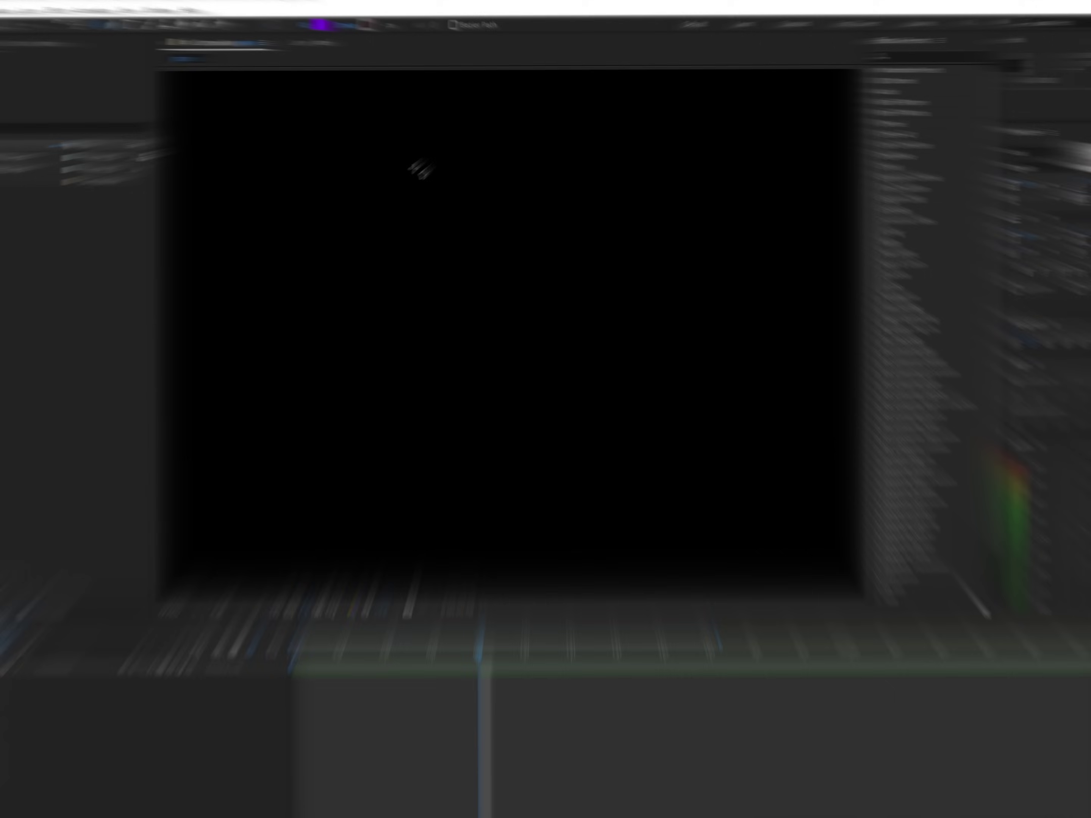
Draw a purple circle in the middle of the composition and set its first Scale keyframe at 0:00:00:00
left_click_drag(505, 372, 542, 327)
mouse_move(510, 283)
left_mouse_down()
mouse_move(538, 297)
mouse_move(481, 406)
left_mouse_up()
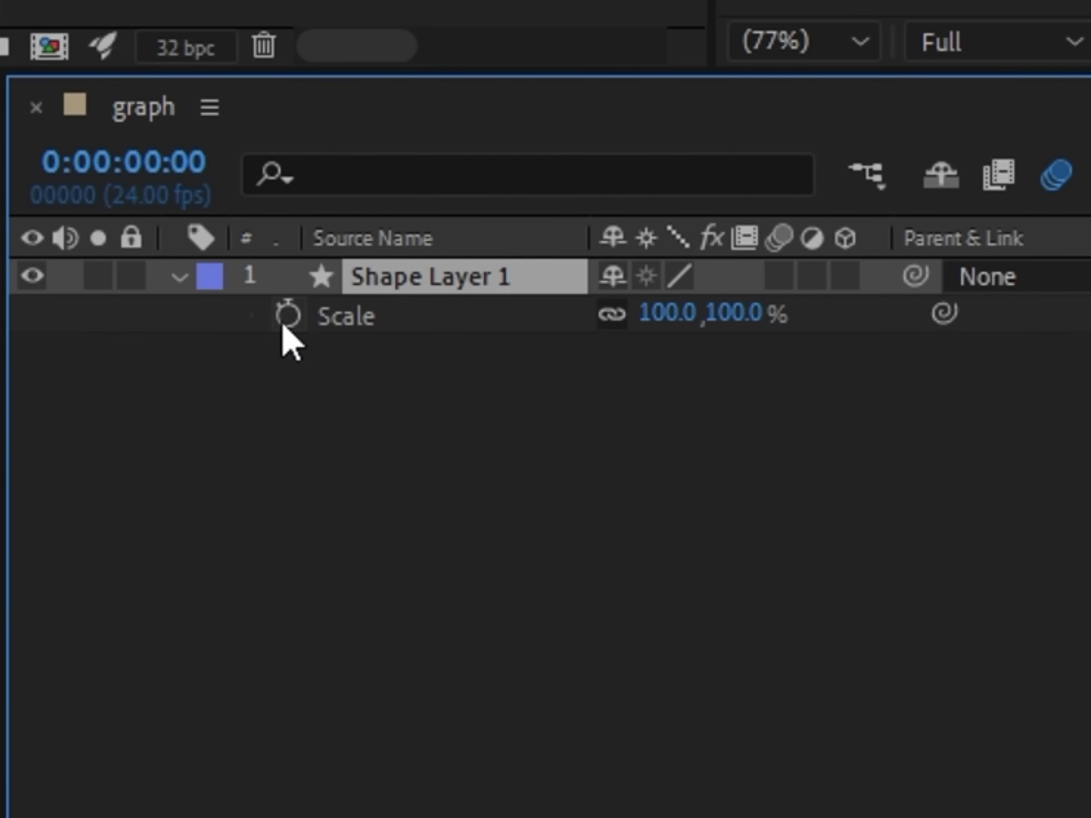
left_click(287, 319)
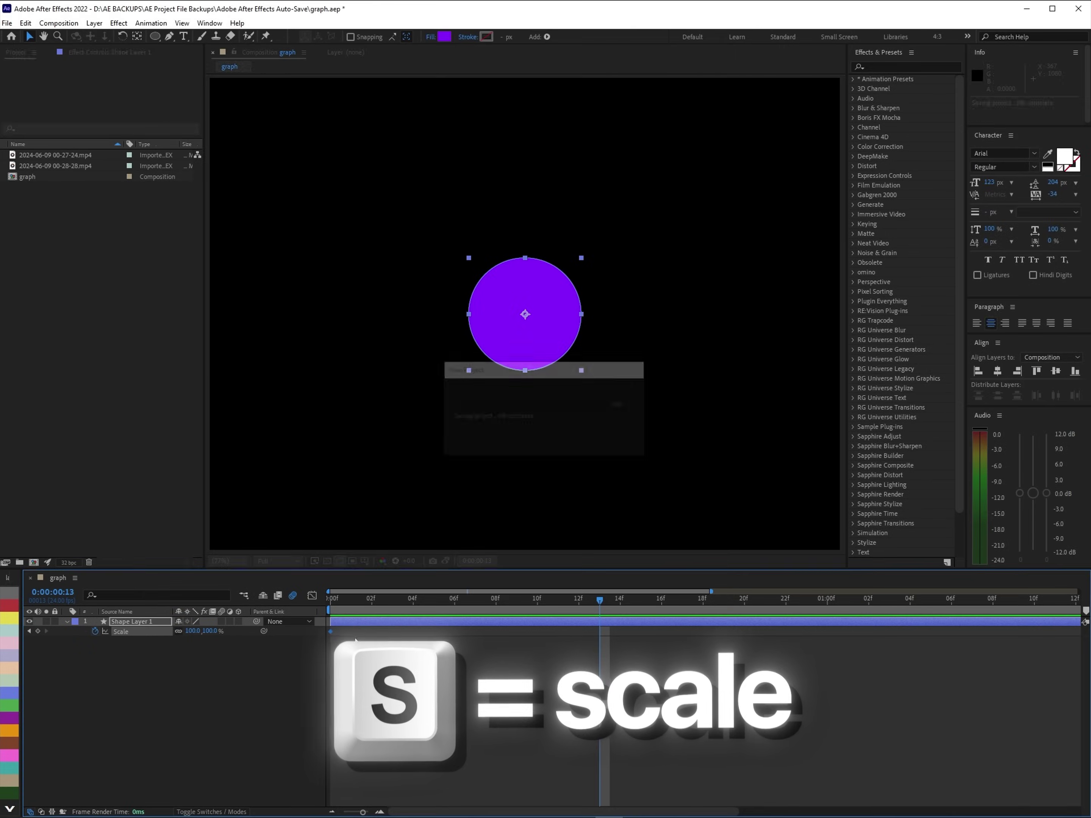
Set the circle's Scale to 200% at 0:00:00:13 to add the second keyframe
left_click_drag(193, 636, 229, 634)
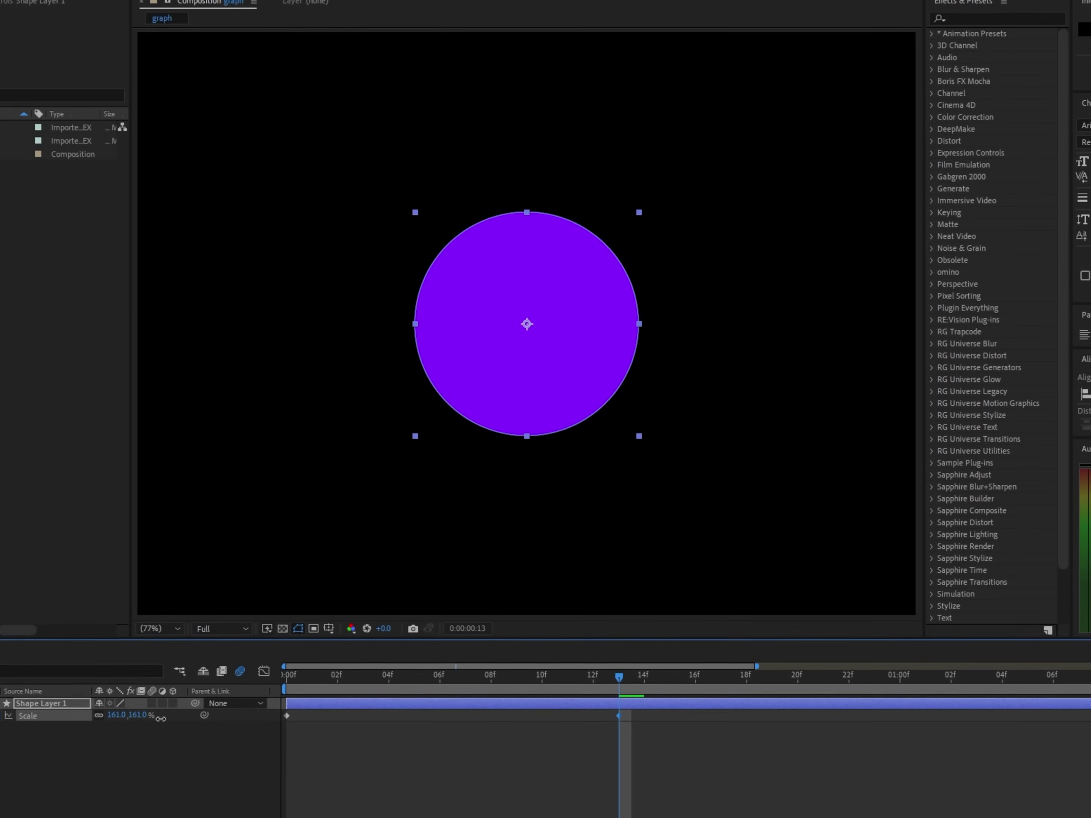
left_click(116, 715)
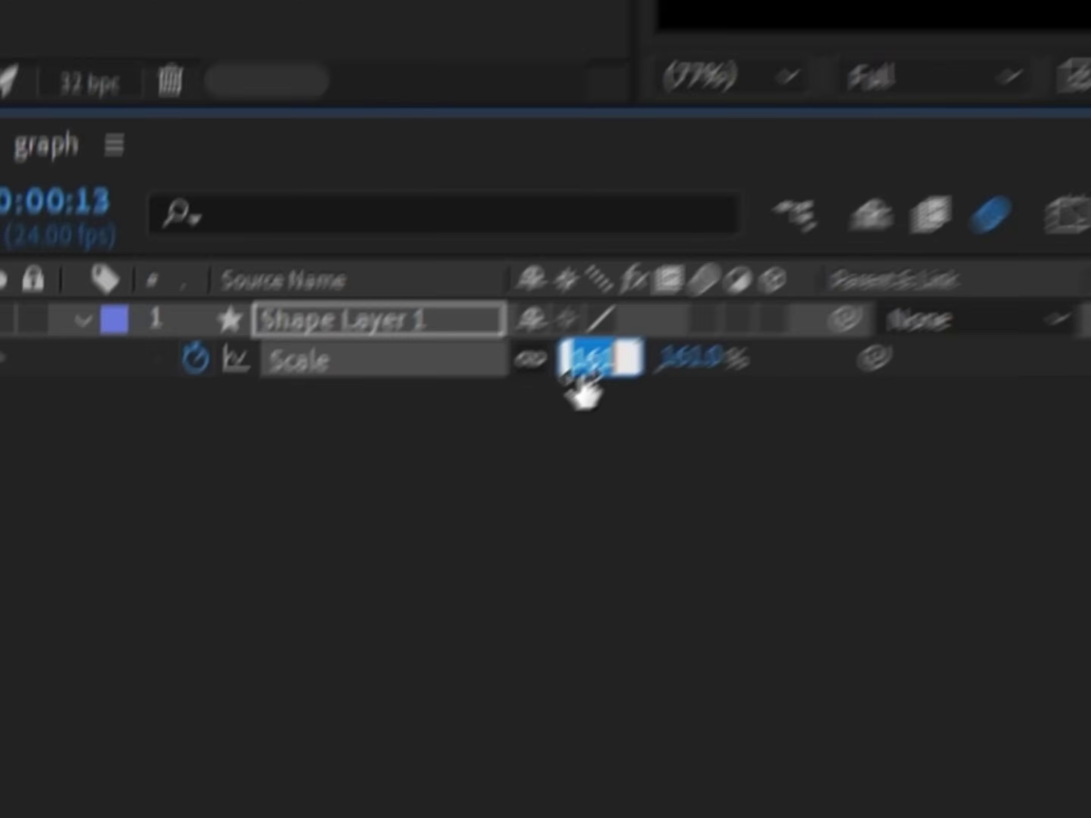
type("200")
key("Return")
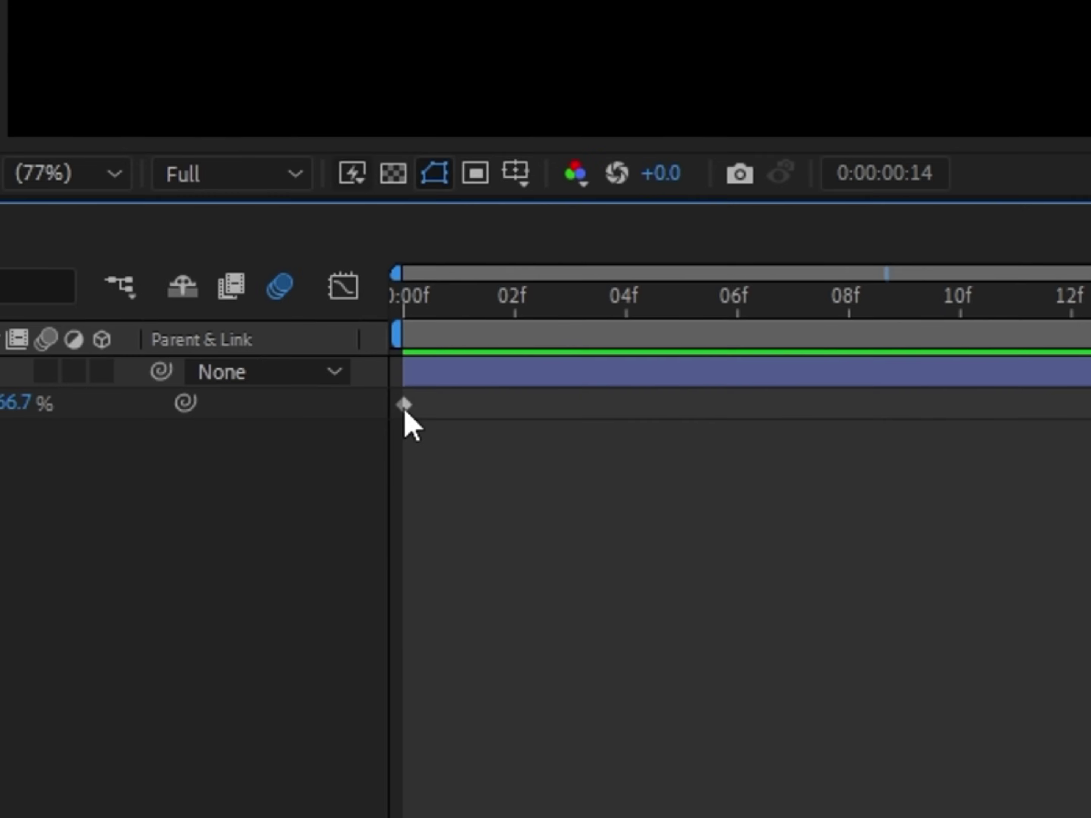
Select both Scale keyframes individually, clear the selection, and select them again with a selection box
left_click(330, 632)
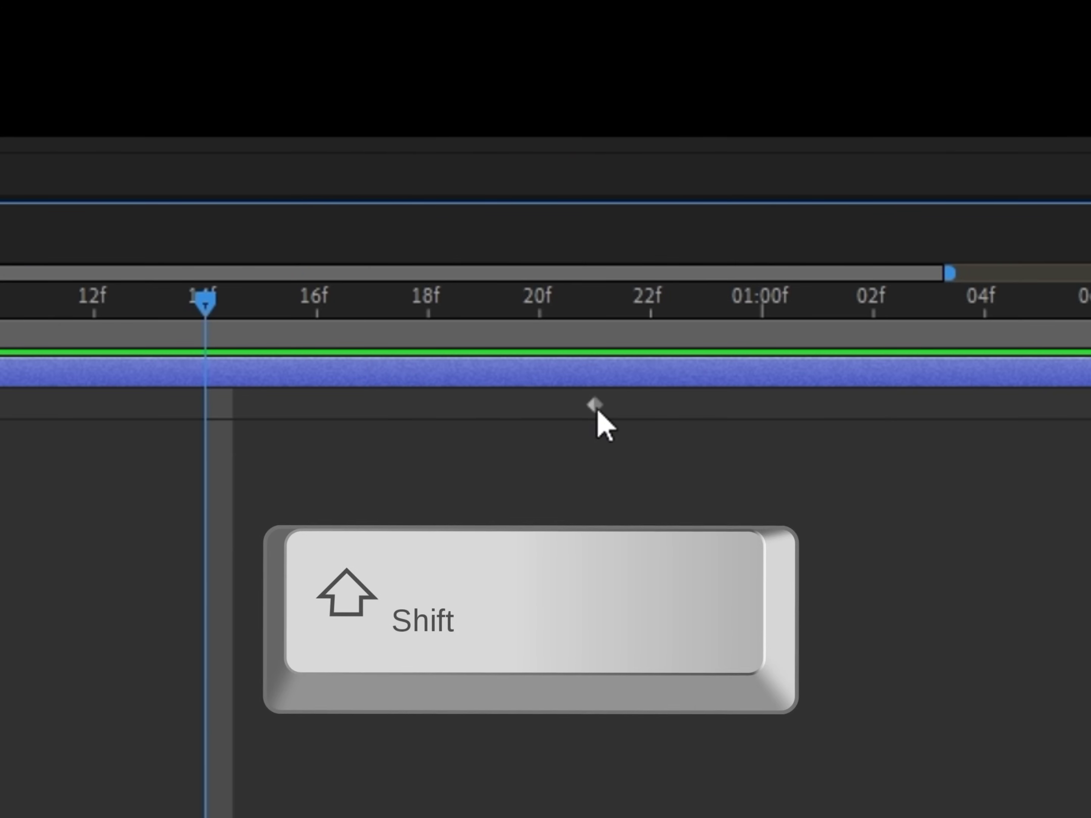
left_click(745, 406, "shift")
left_click(539, 506)
left_click_drag(665, 439, 0, 413)
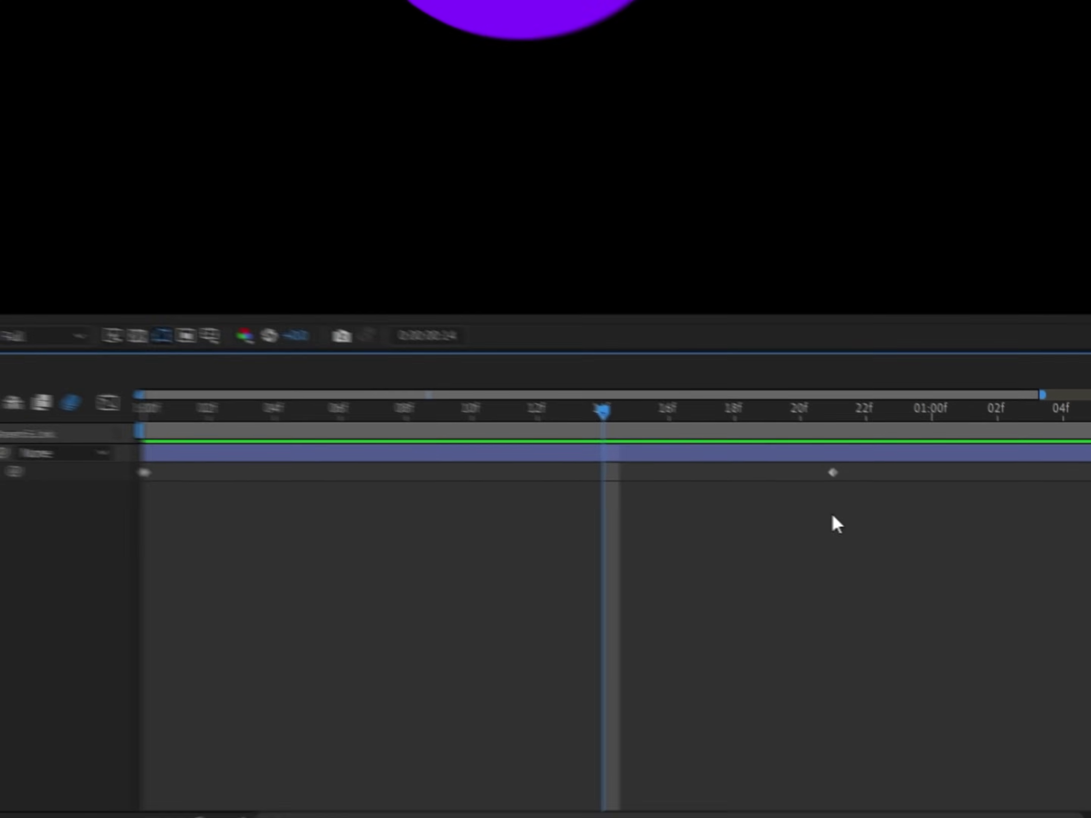
left_click_drag(178, 480, 176, 477)
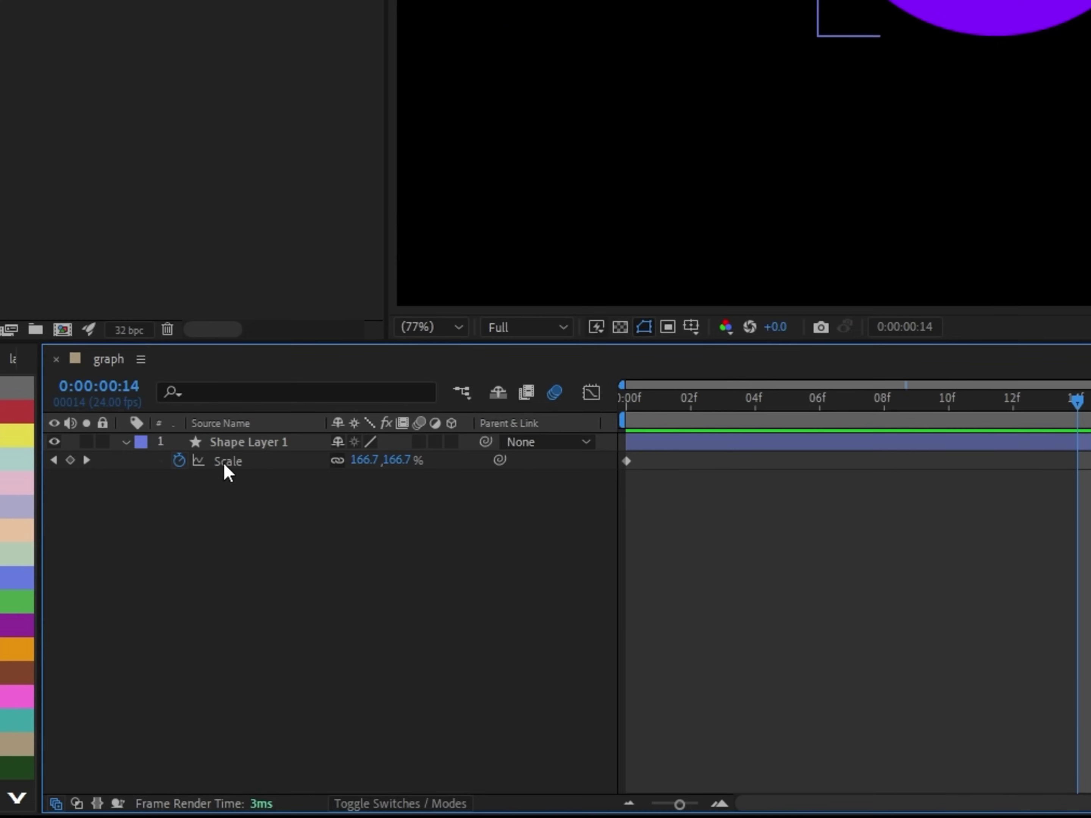
Select all Scale keyframes, view their linear curve in the Graph Editor, and return to the keyframe view
left_click(229, 463)
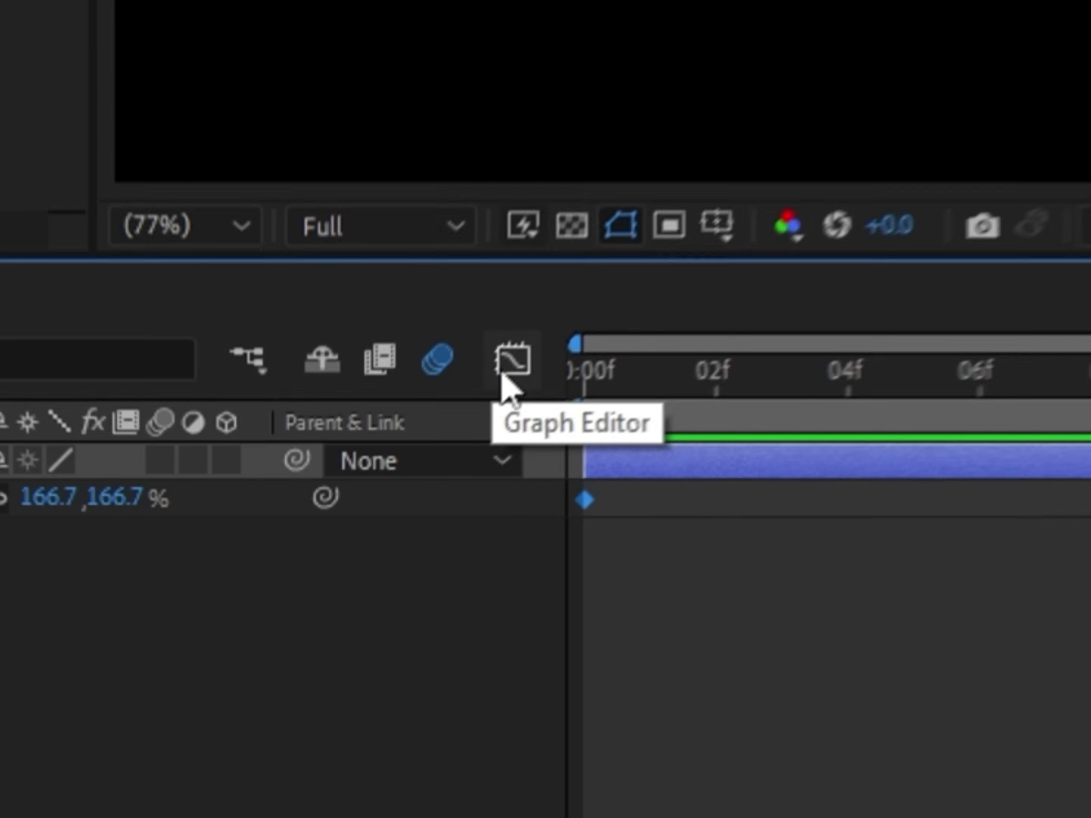
left_click(311, 597)
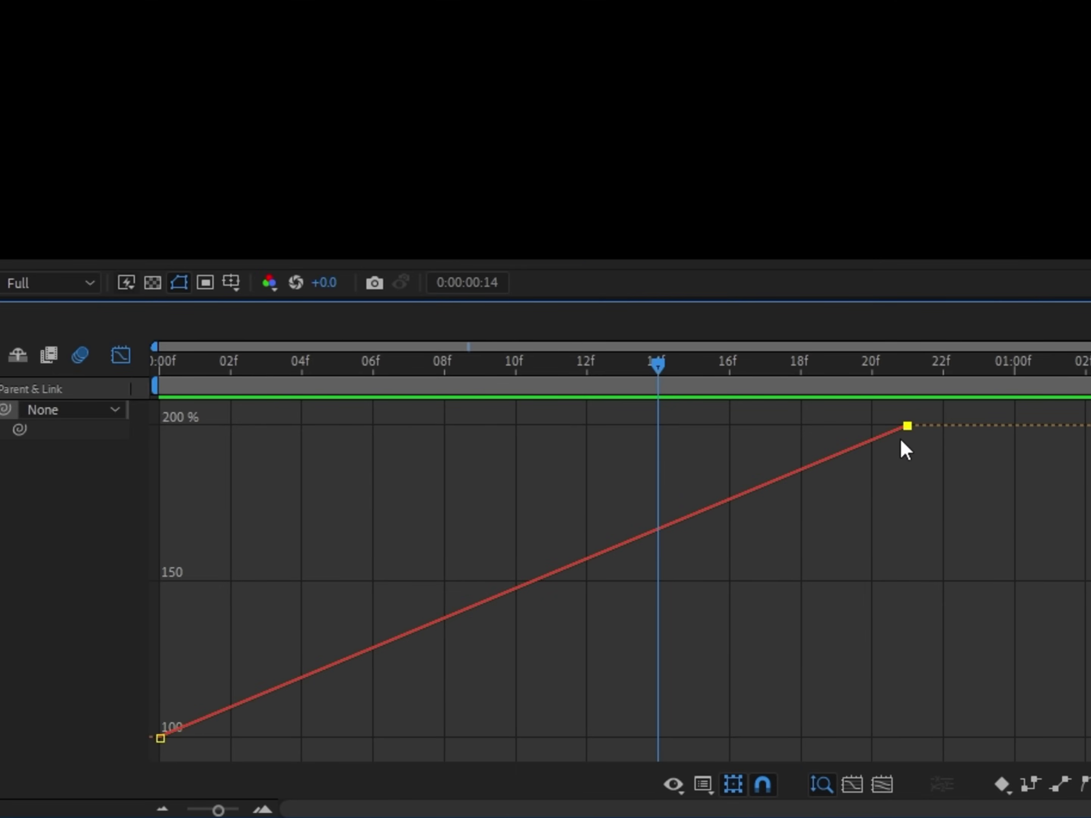
key("shift+F3")
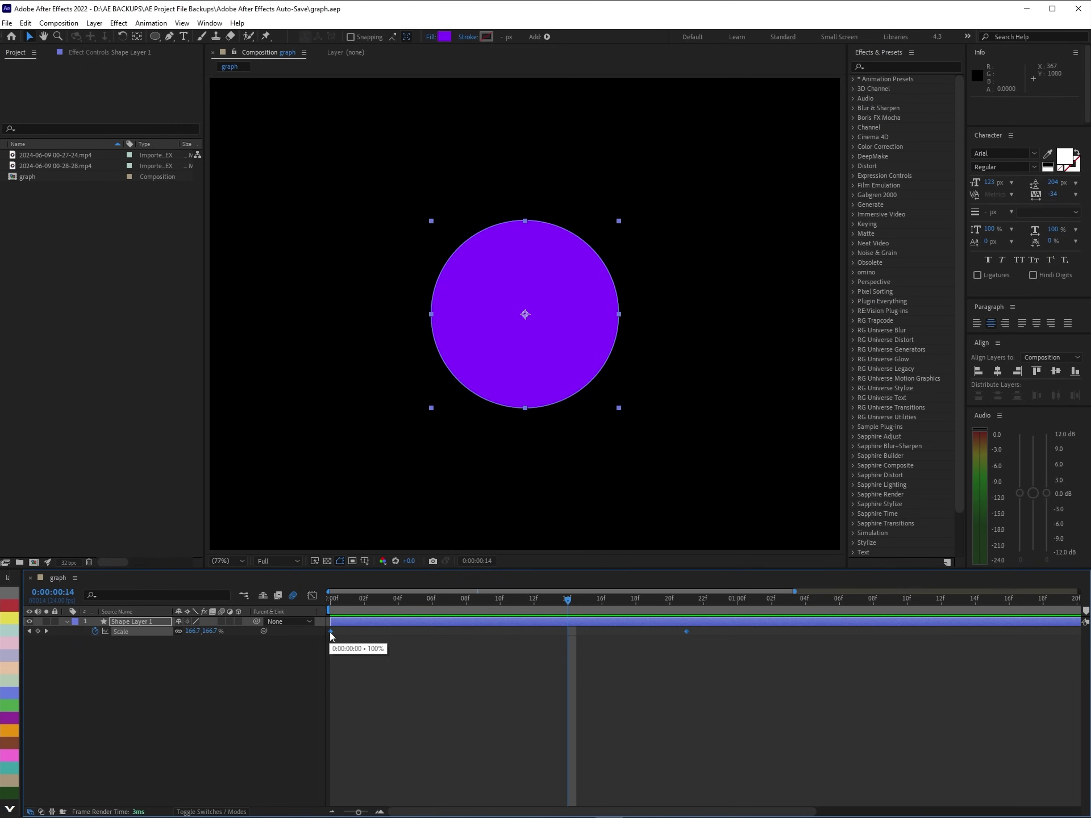
Apply Easy Ease to both Scale keyframes of Shape Layer 1
right_click(331, 634)
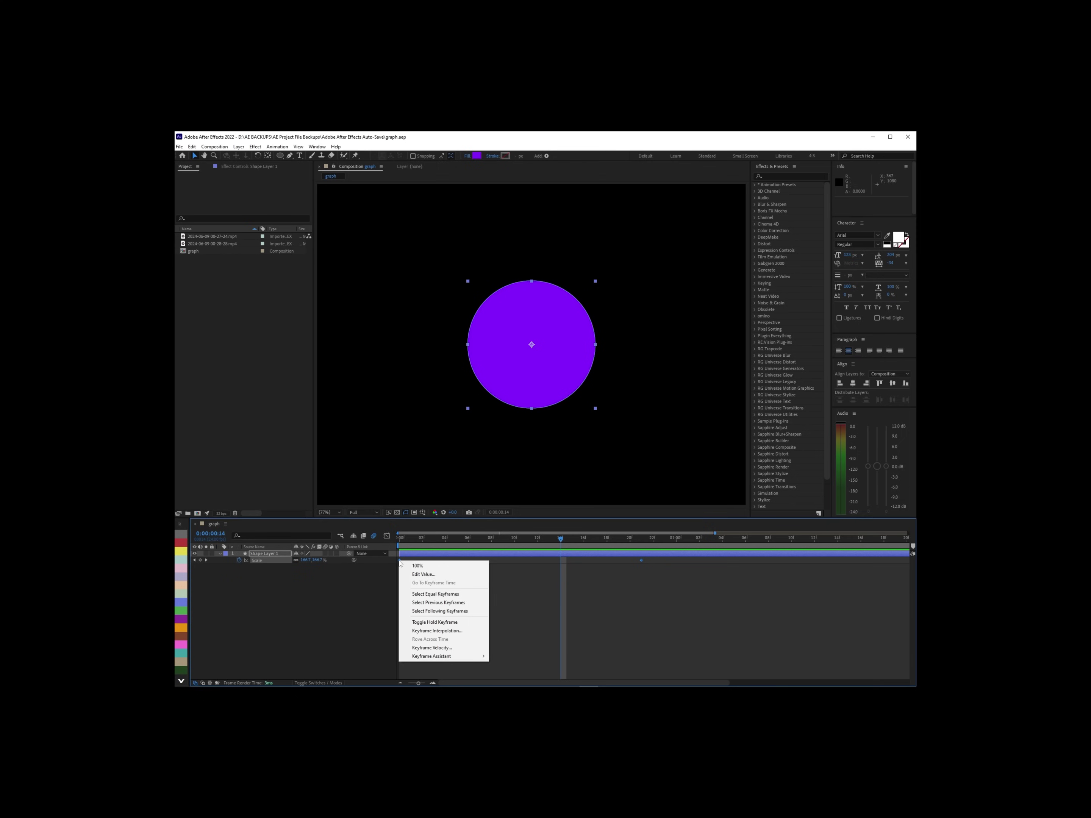
left_click(560, 580)
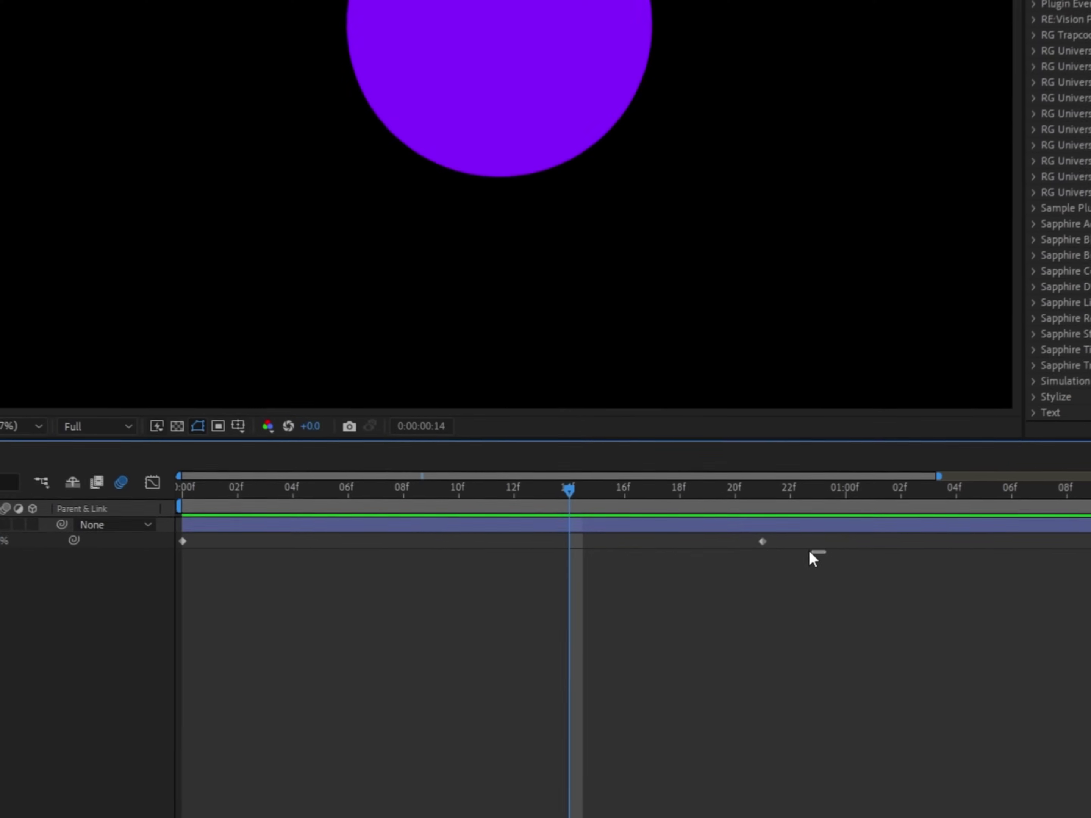
left_click_drag(832, 555, 177, 538)
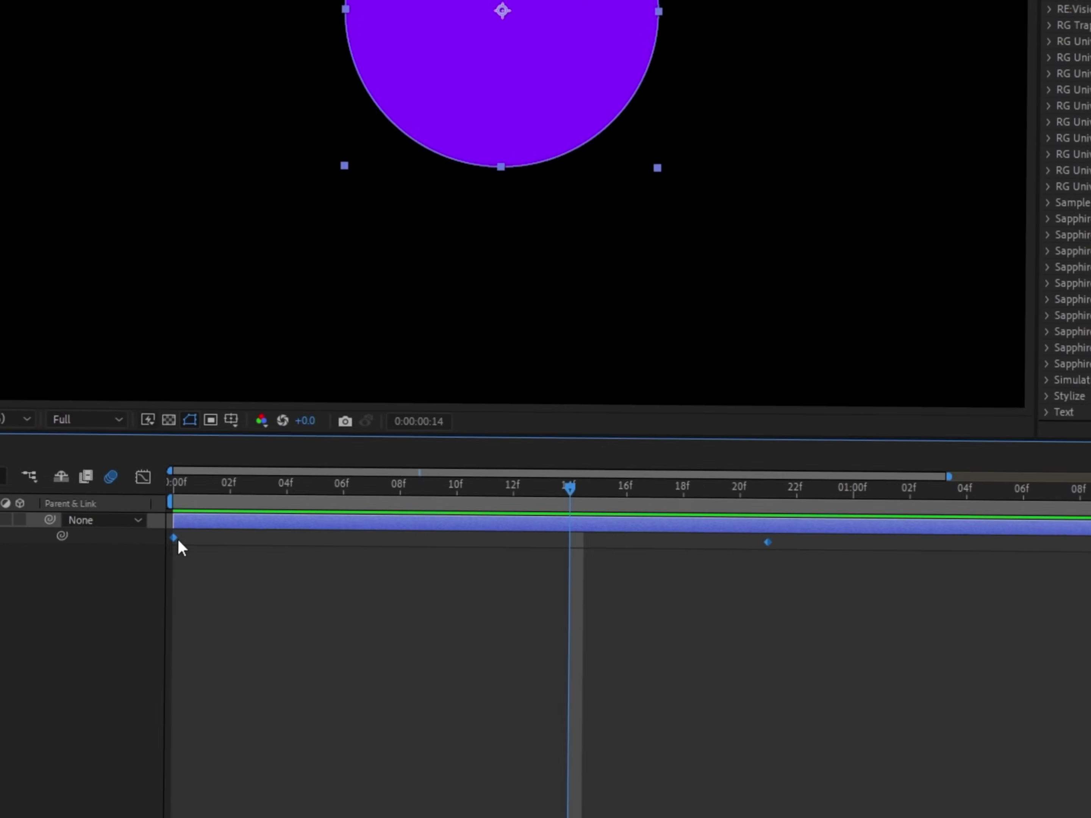
right_click(174, 539)
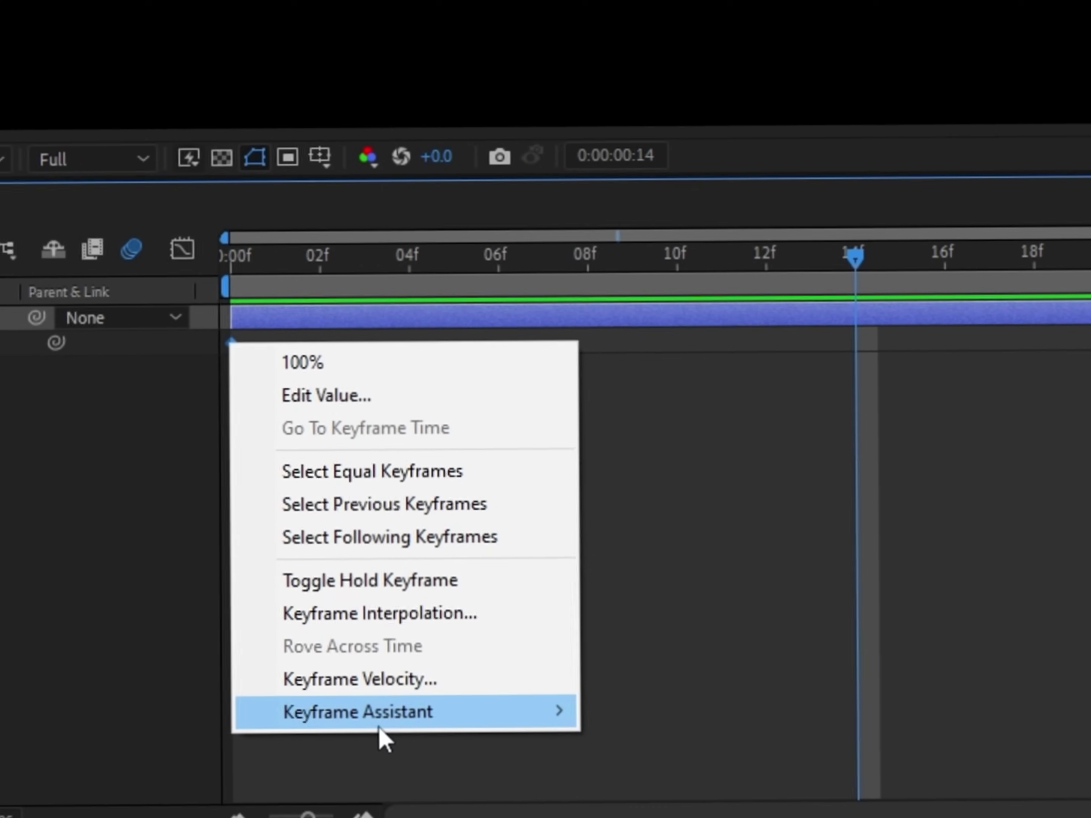
mouse_move(380, 729)
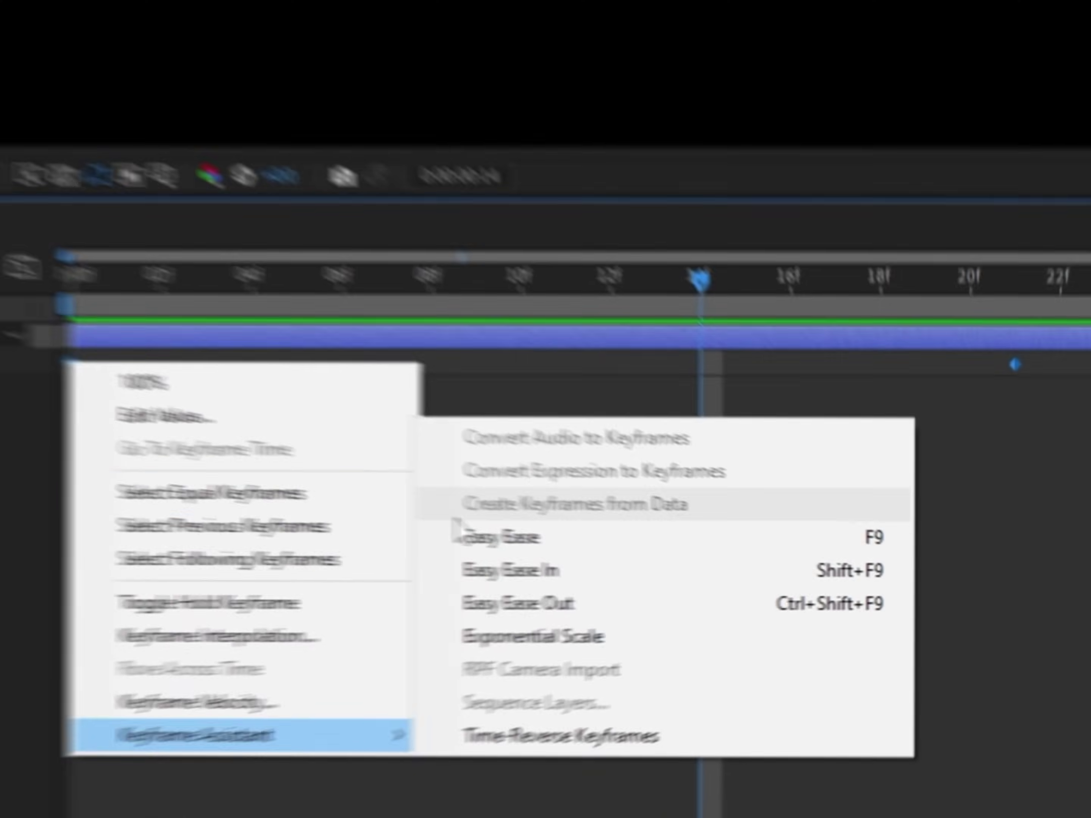
left_click(545, 538)
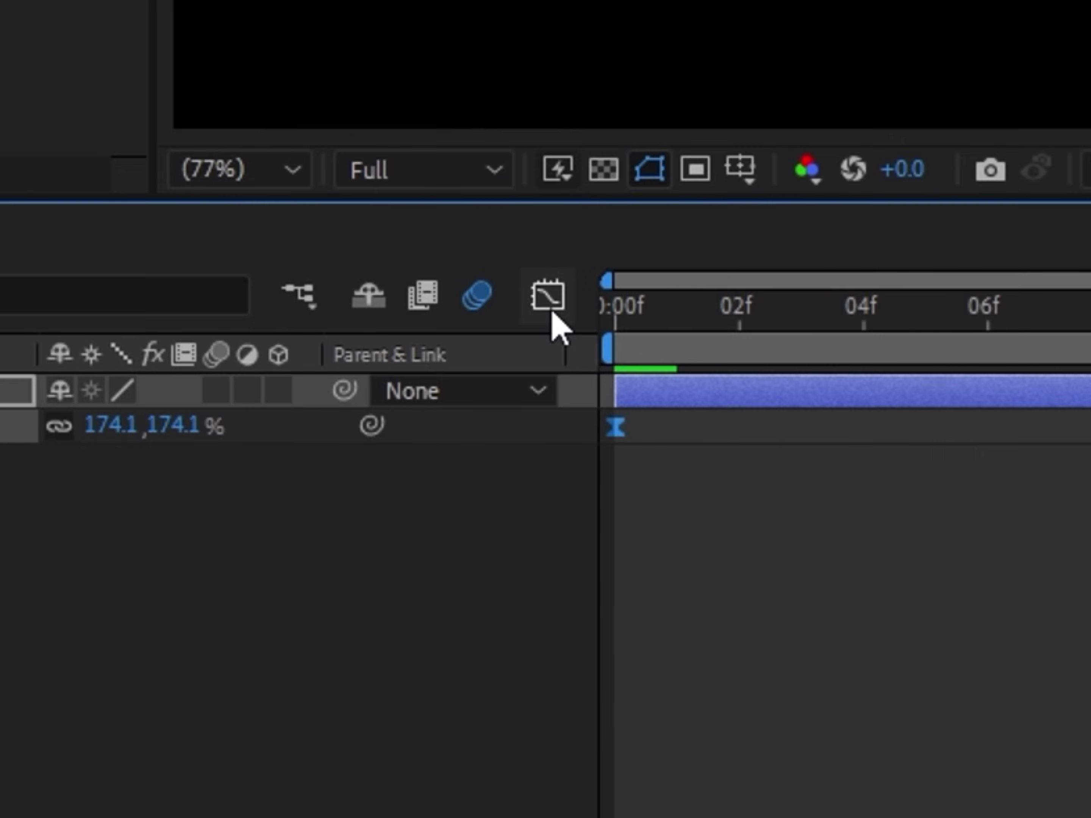
Open the Graph Editor for the Scale property and set it to Edit Value Graph
left_click(312, 596)
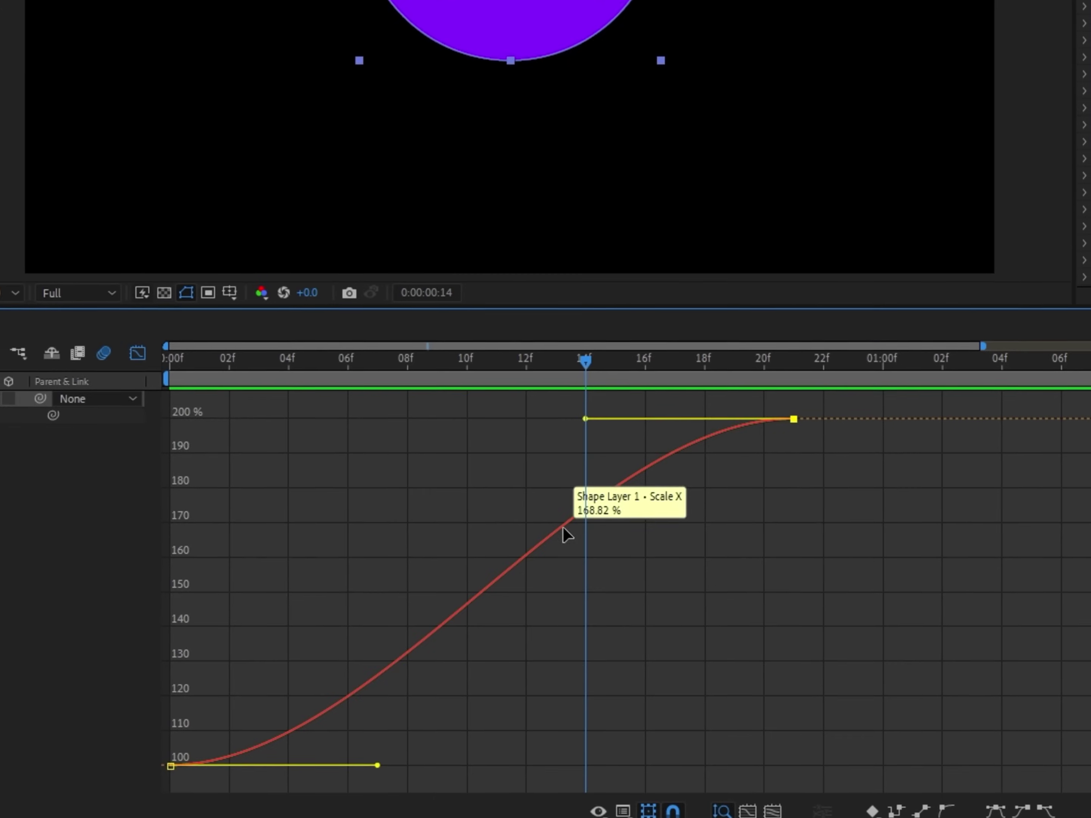
key("ctrl+a")
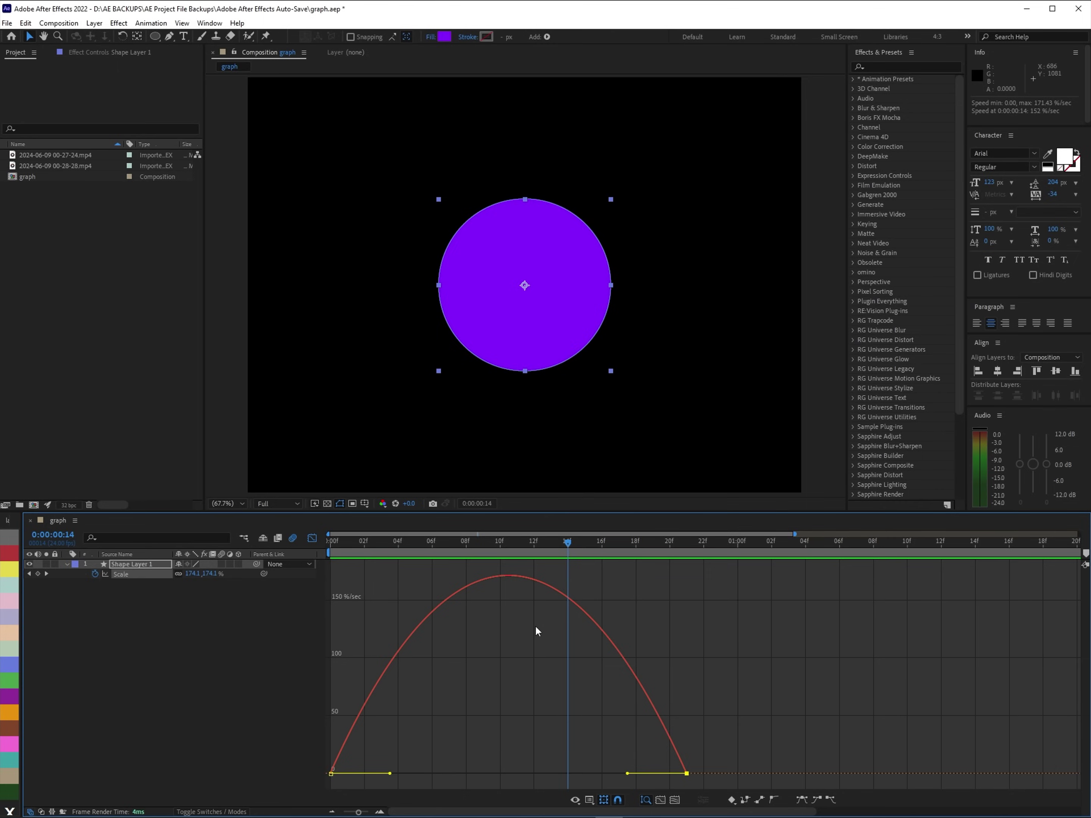
right_click(540, 618)
right_click(515, 614)
right_click(655, 591)
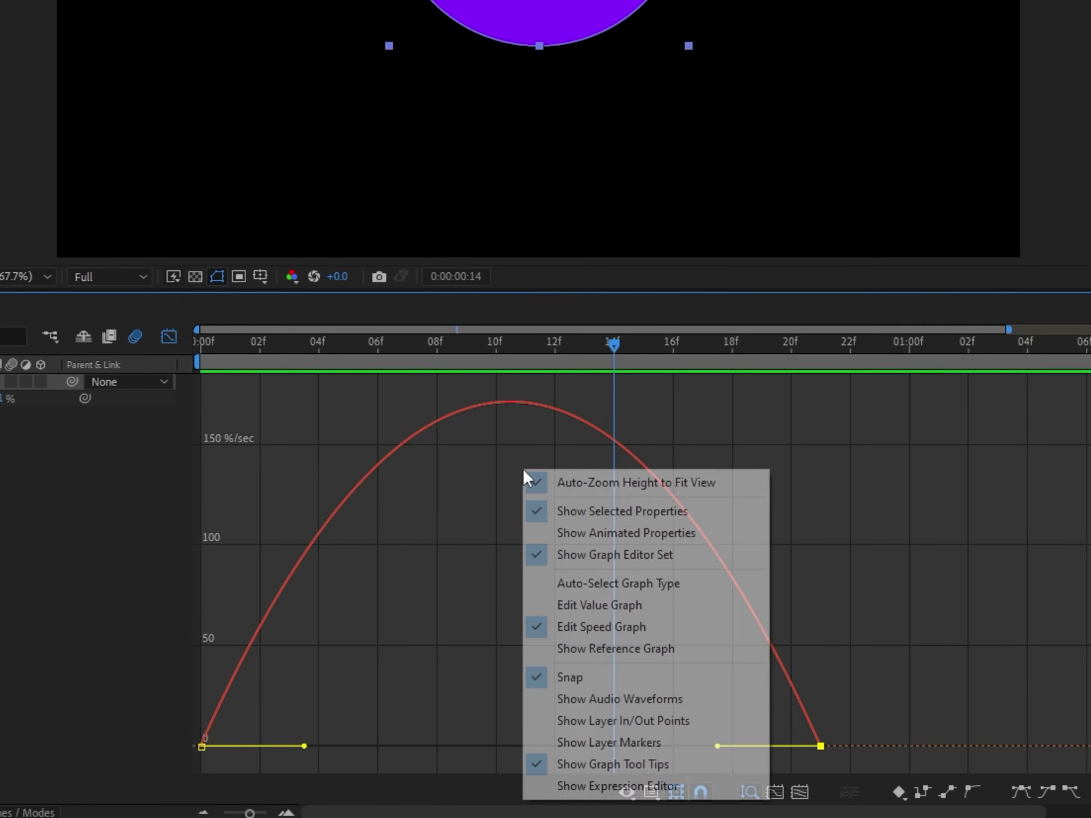
right_click(512, 474)
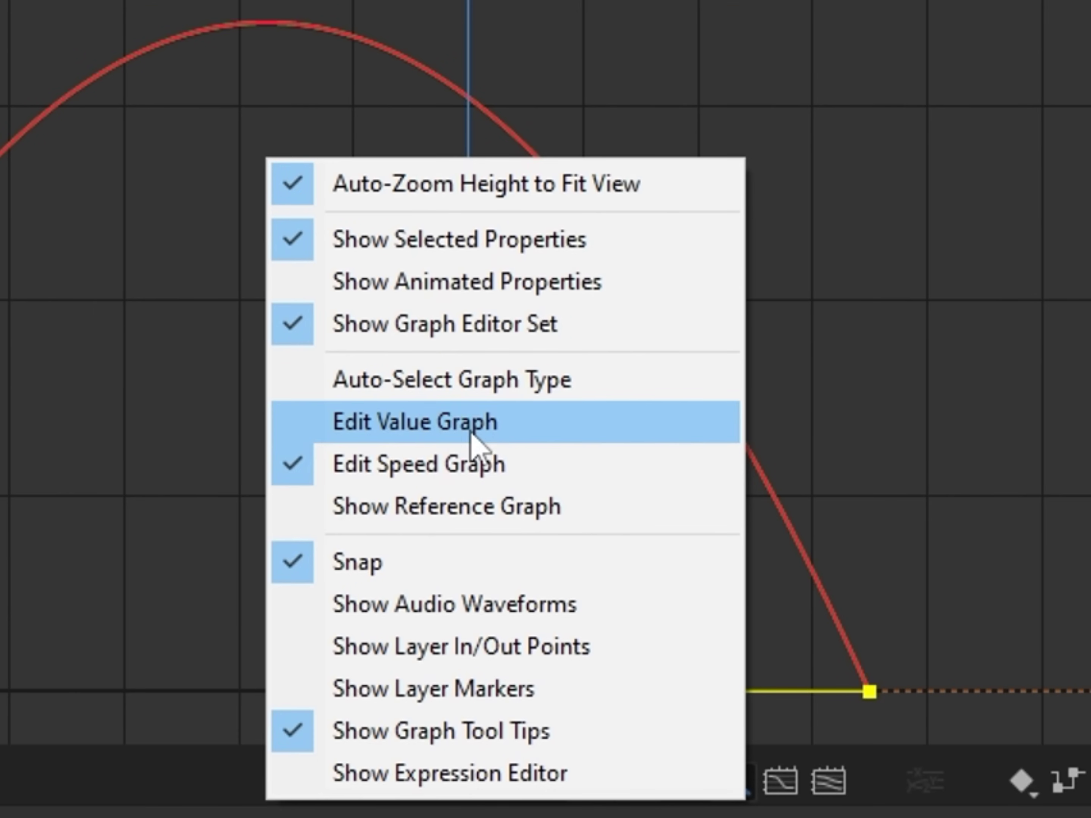
left_click(415, 422)
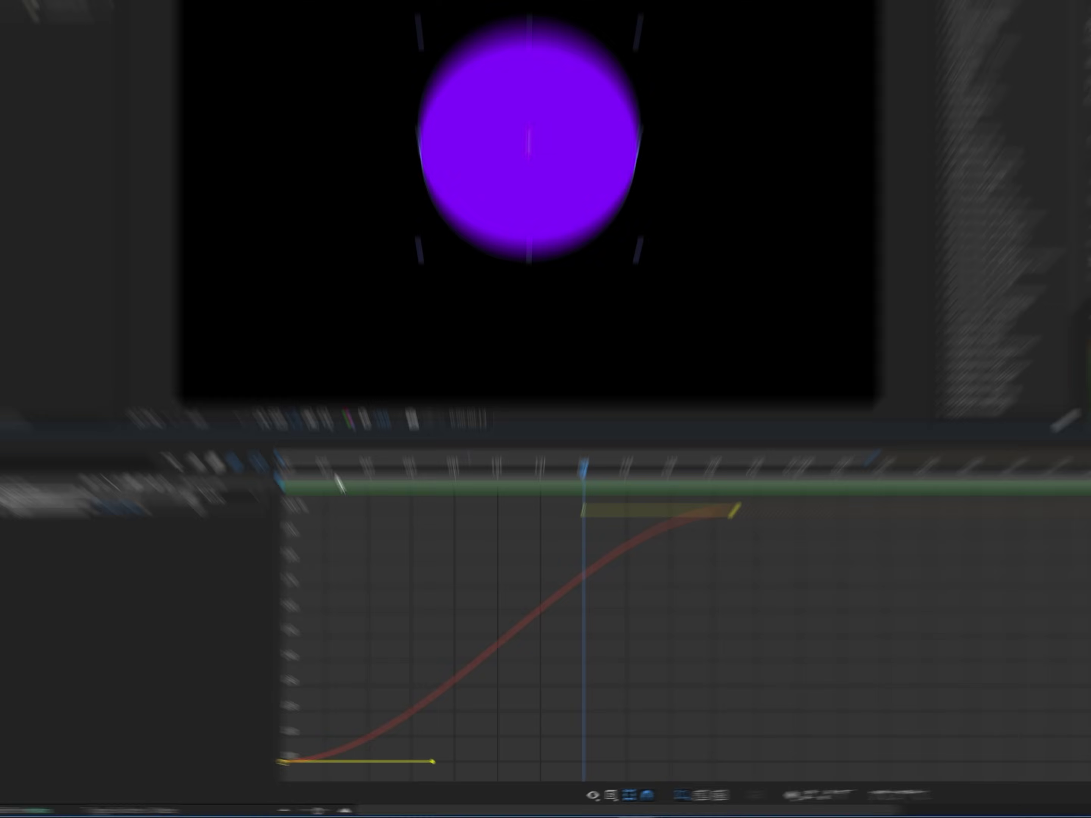
Preview the eased scale animation and park the playhead at 0:00:00:15
key("space")
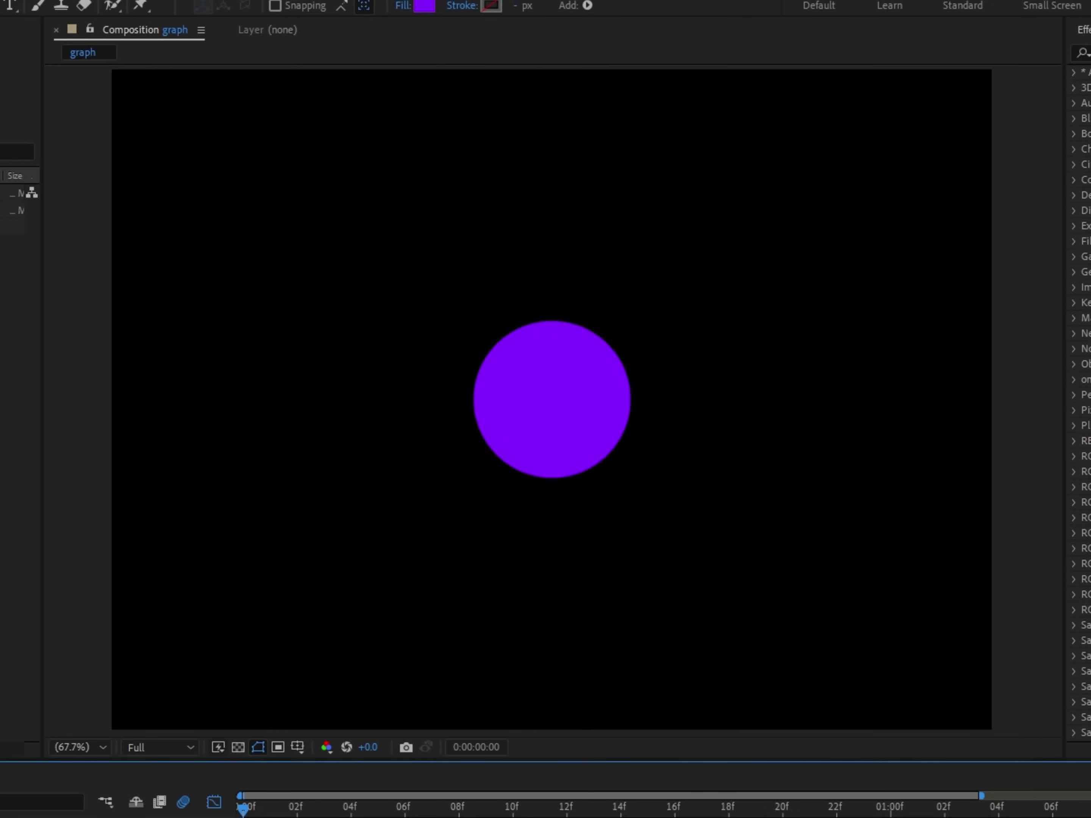
key("space")
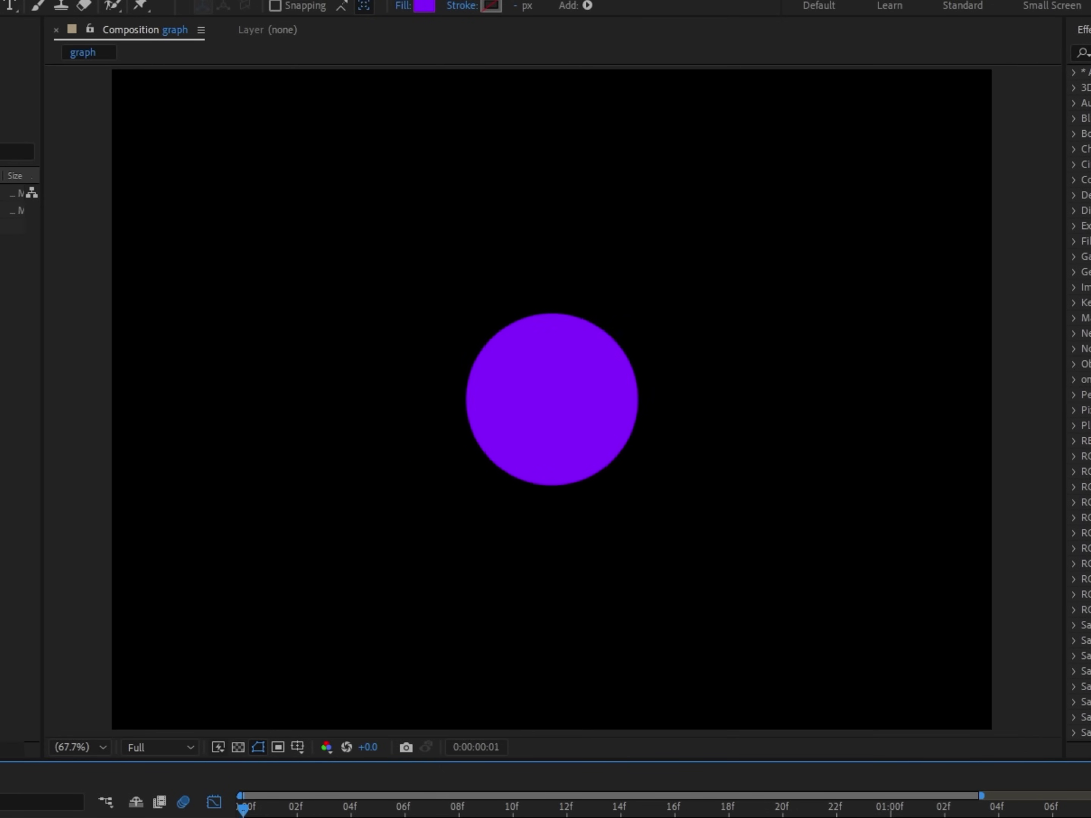
key("space")
left_click(647, 812)
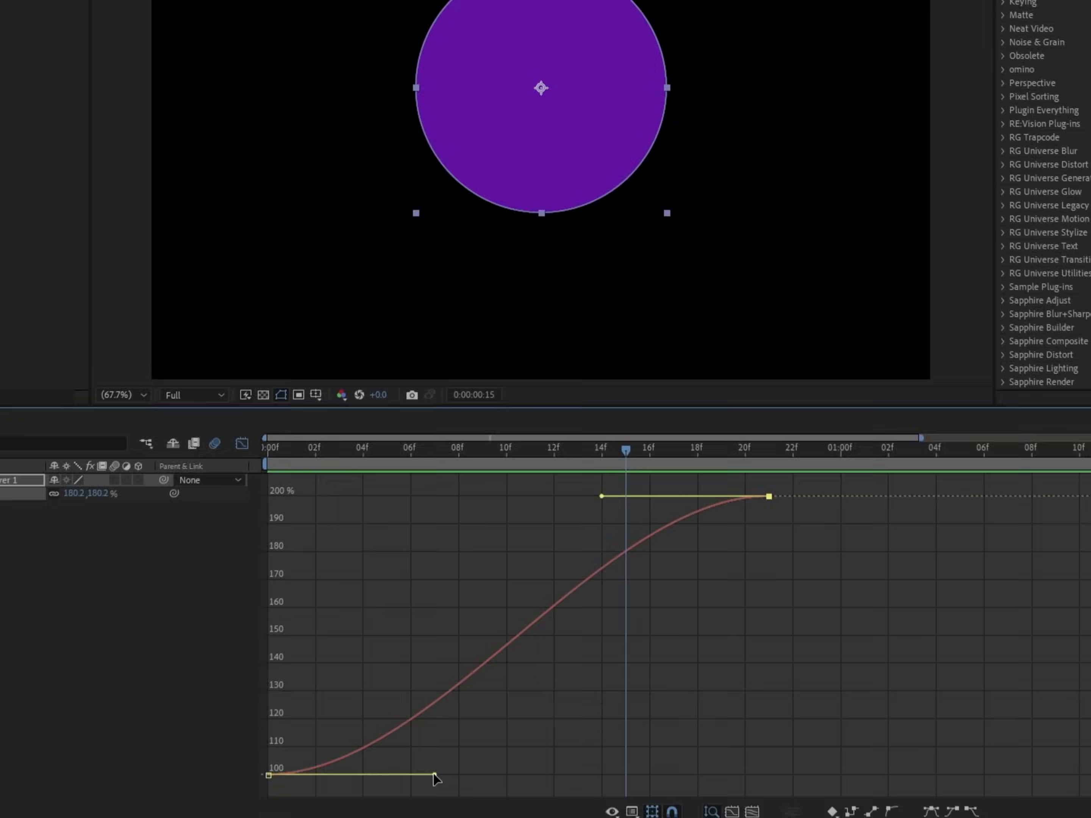
Pull the first Scale keyframe's handle almost vertically up to about 200% for a fast start, and preview the animation
left_click_drag(446, 778, 264, 495)
key("space")
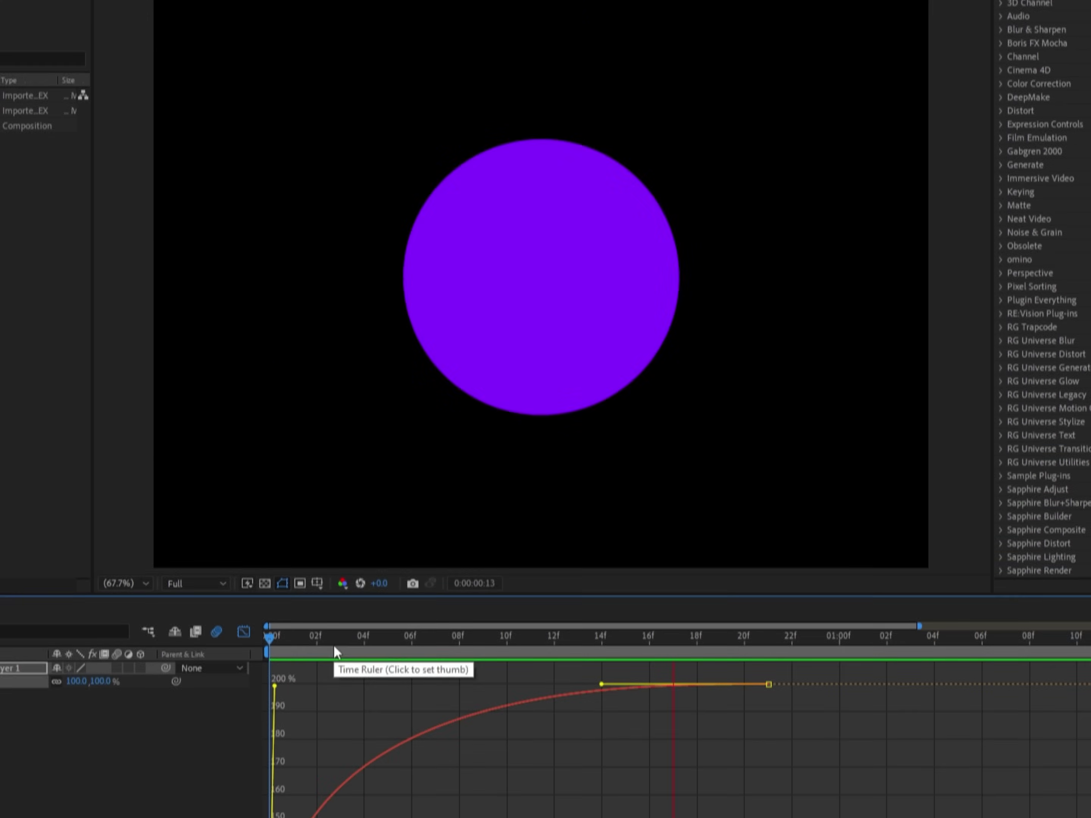
key("space")
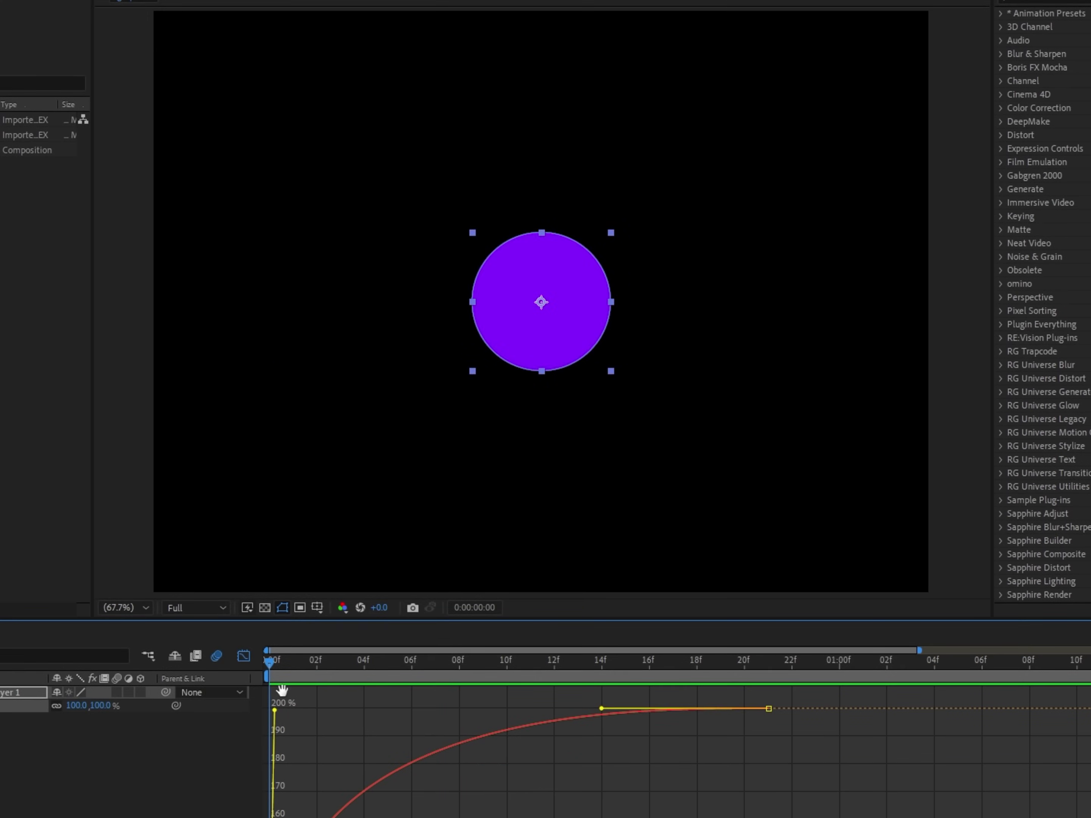
key("space")
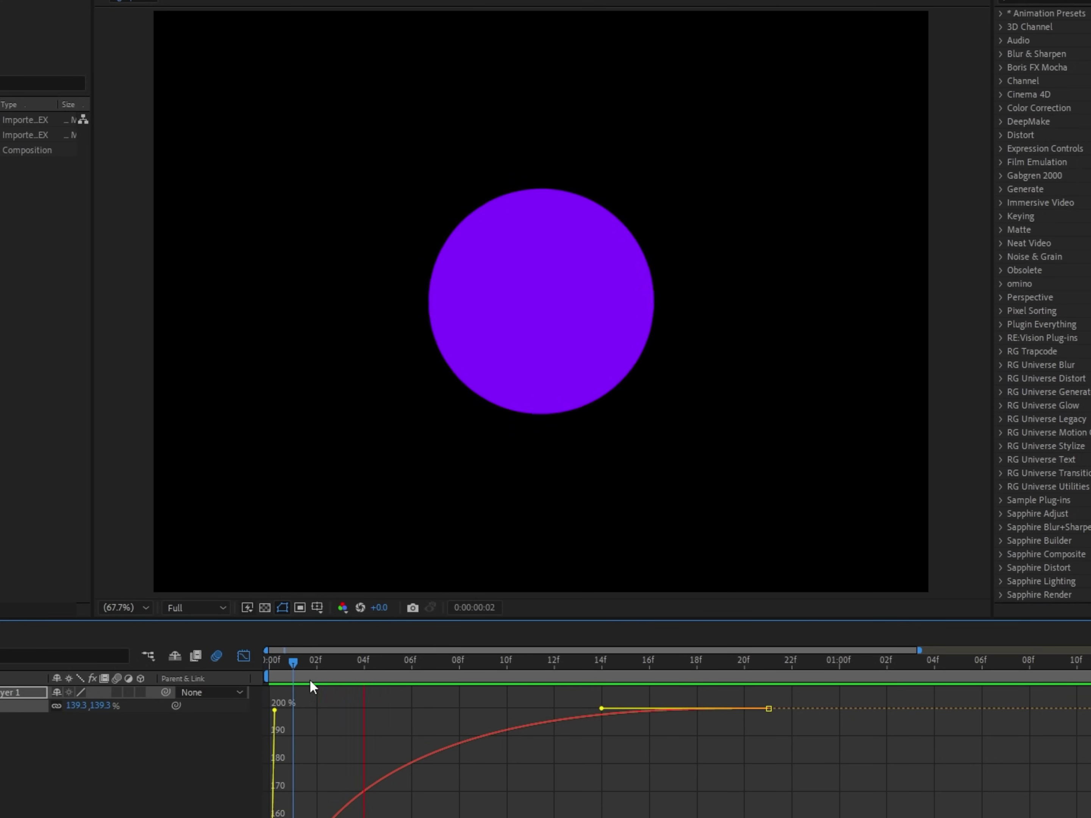
key("space")
key("space")
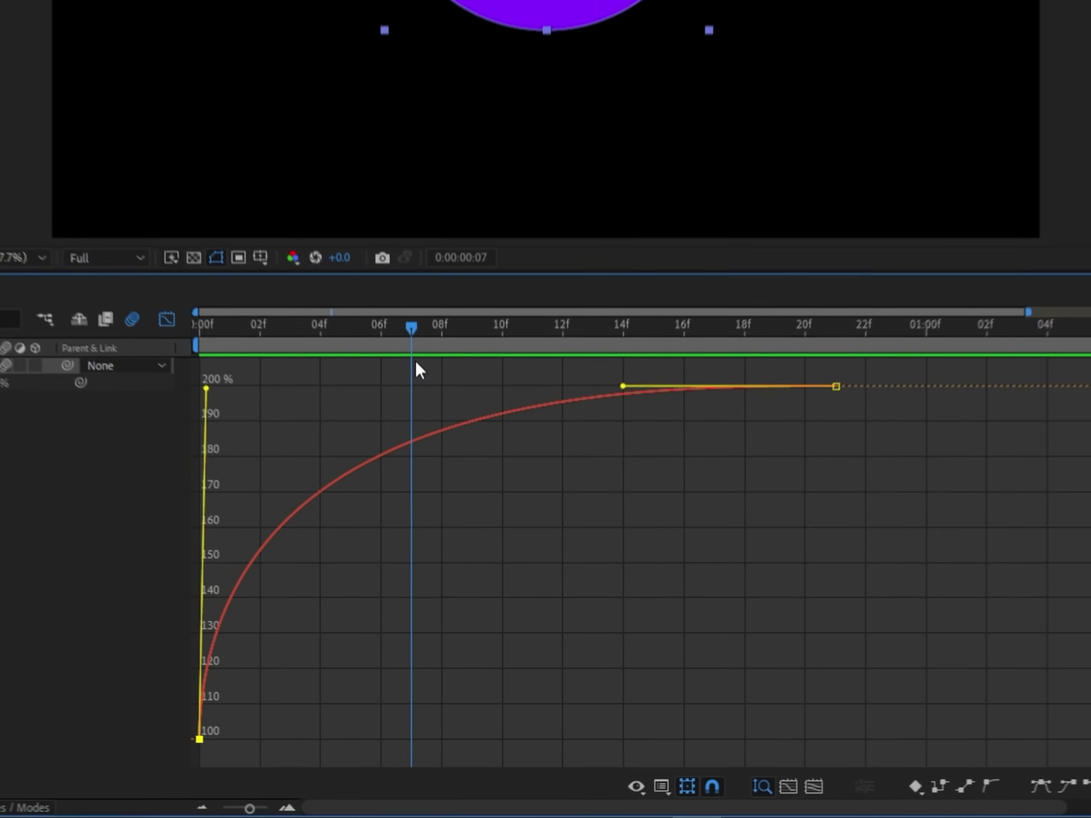
Select the whole Scale curve, swing the first keyframe's handle out to about frame 10, and return it to near-vertical
mouse_move(451, 594)
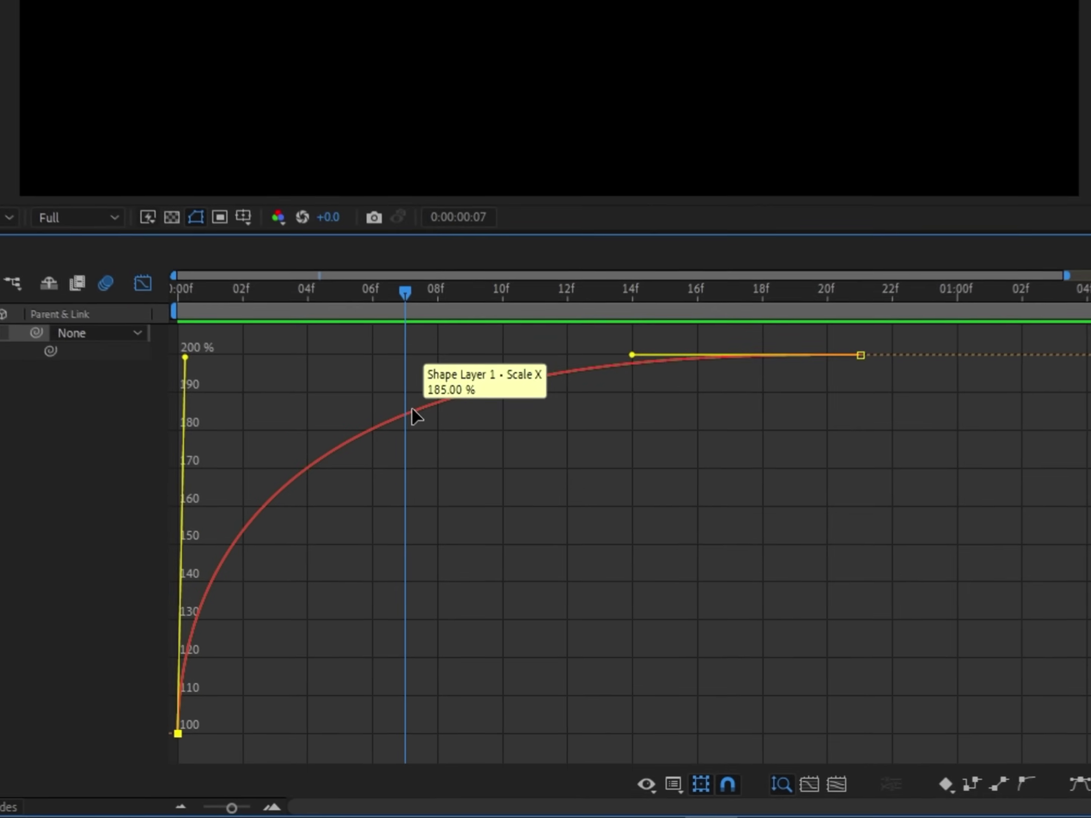
double_click(412, 407)
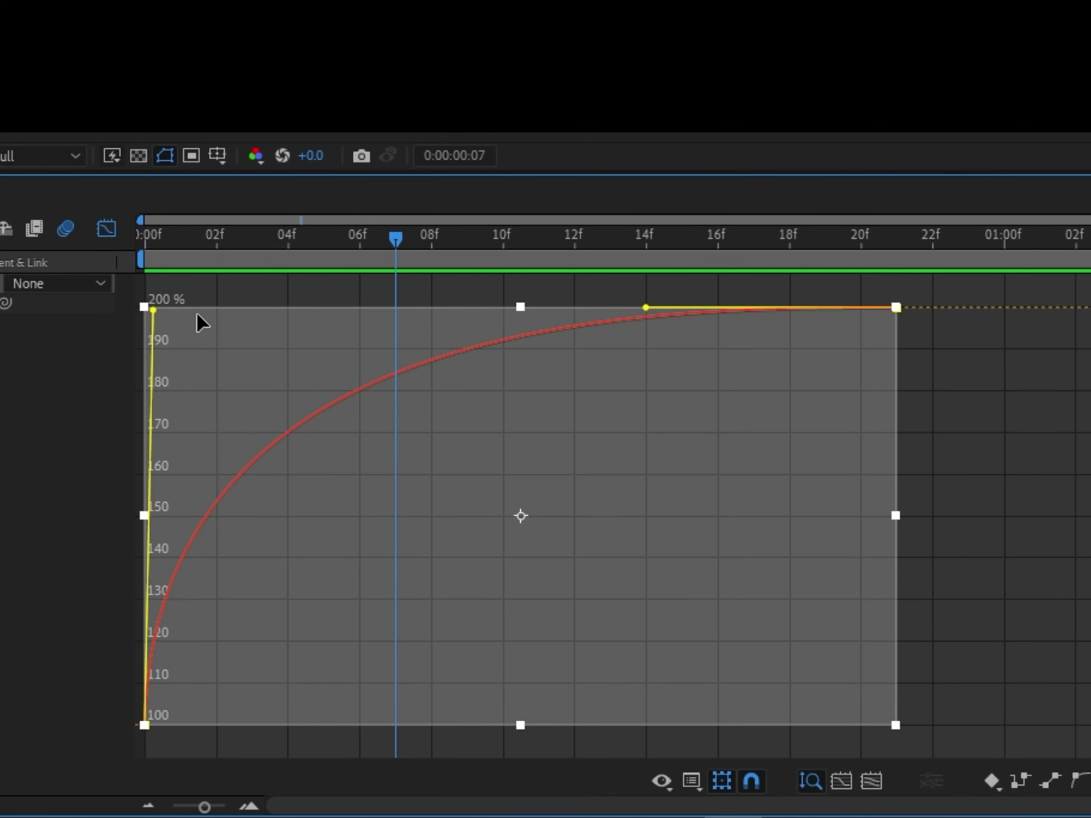
left_click_drag(157, 314, 486, 515)
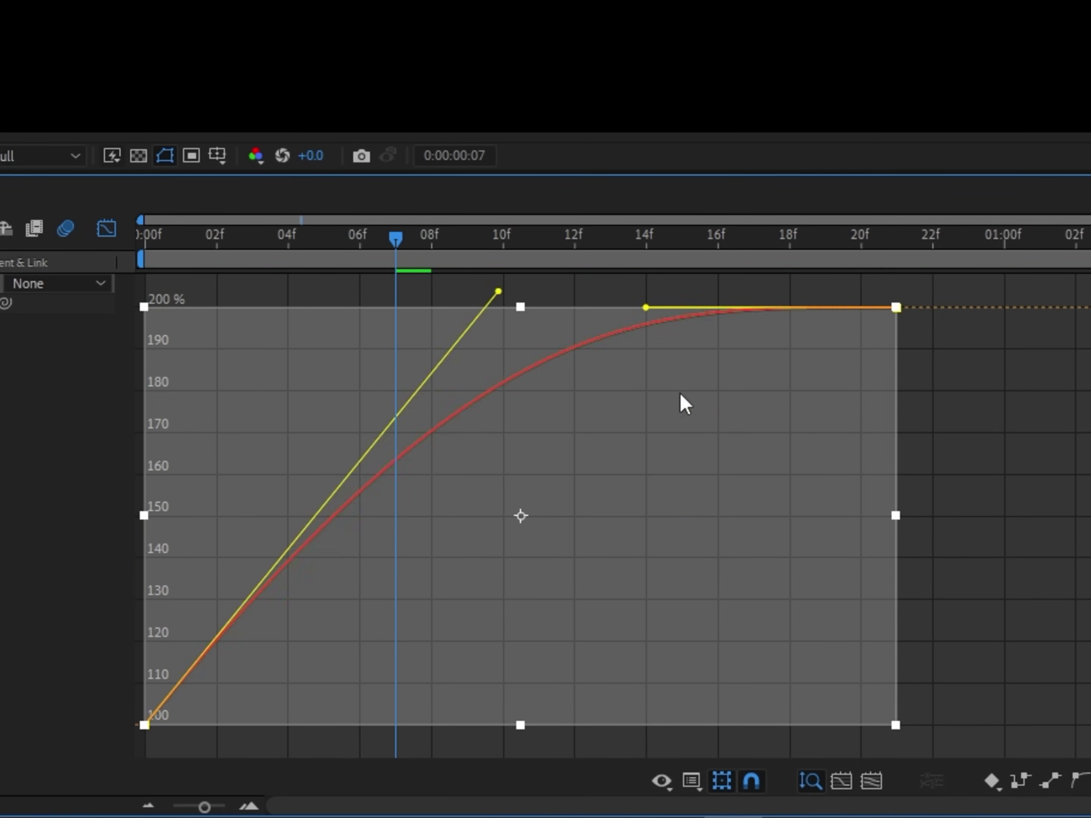
left_click_drag(461, 416, 268, 231)
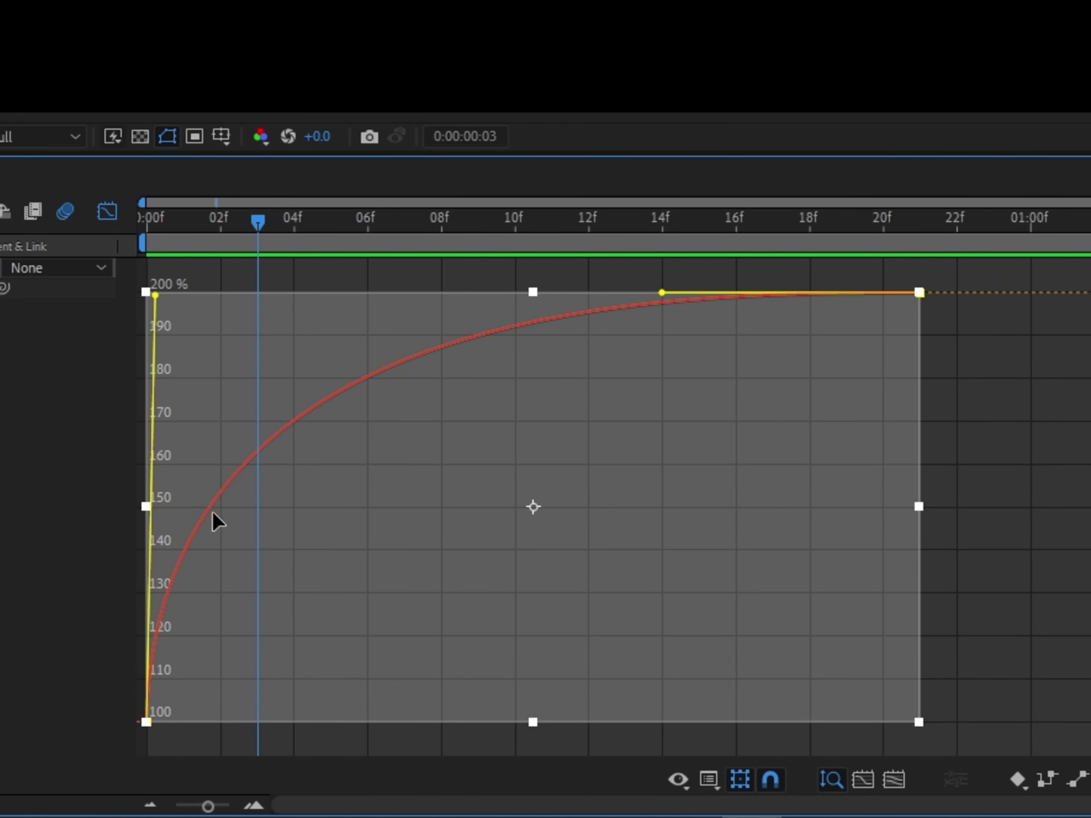
Move the playhead to the first frame and scrub through the steep start of the Scale curve
key("Home")
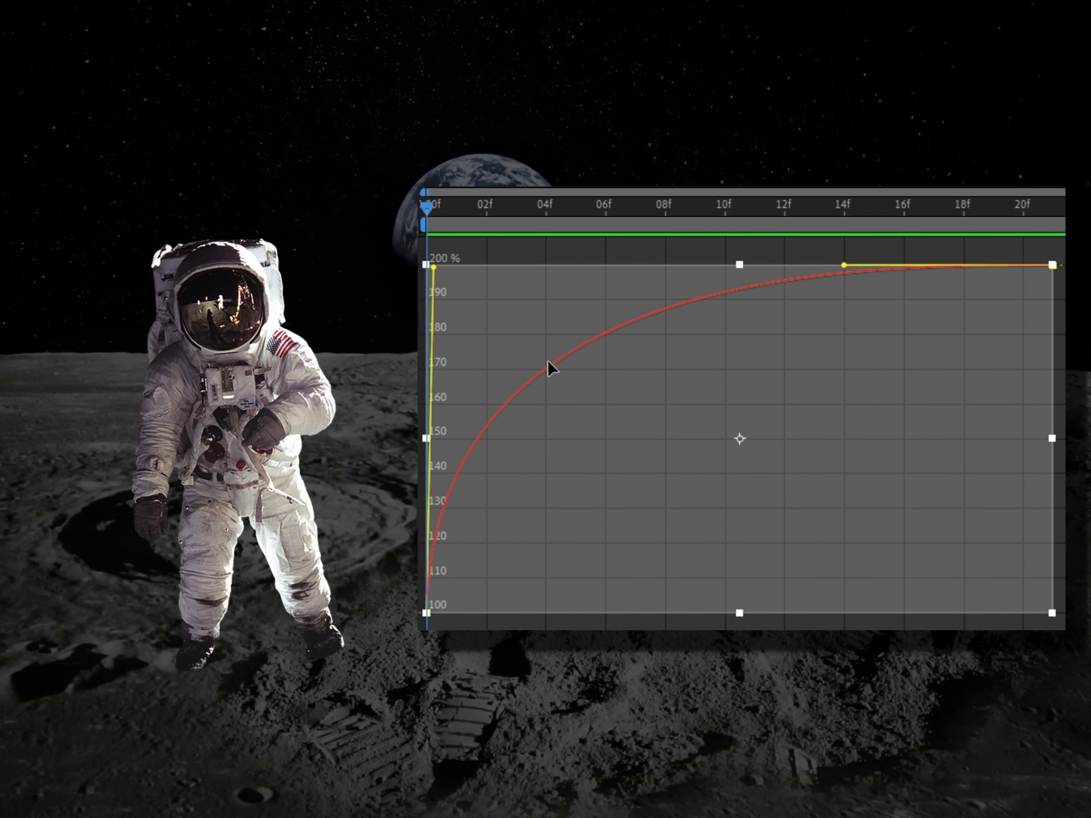
left_click_drag(429, 209, 516, 218)
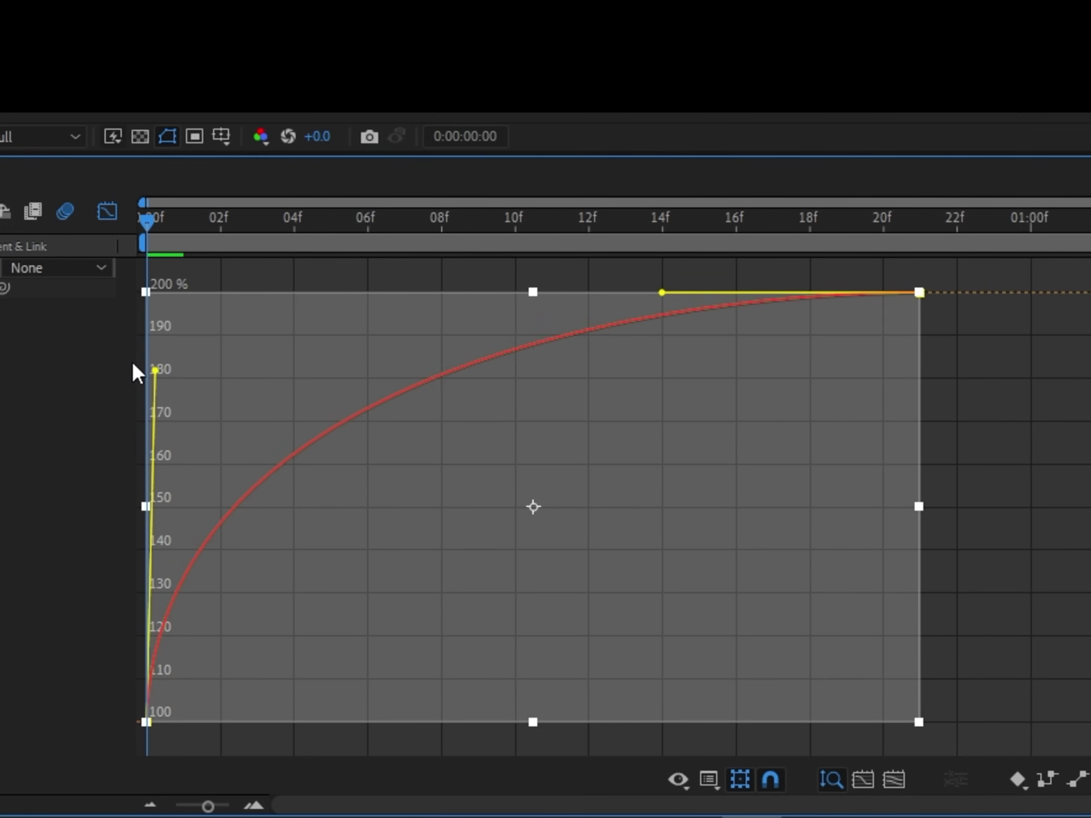
Raise the first Scale keyframe's near-vertical handle to about 200% for a faster start, and preview the animation
left_click_drag(132, 361, 131, 300)
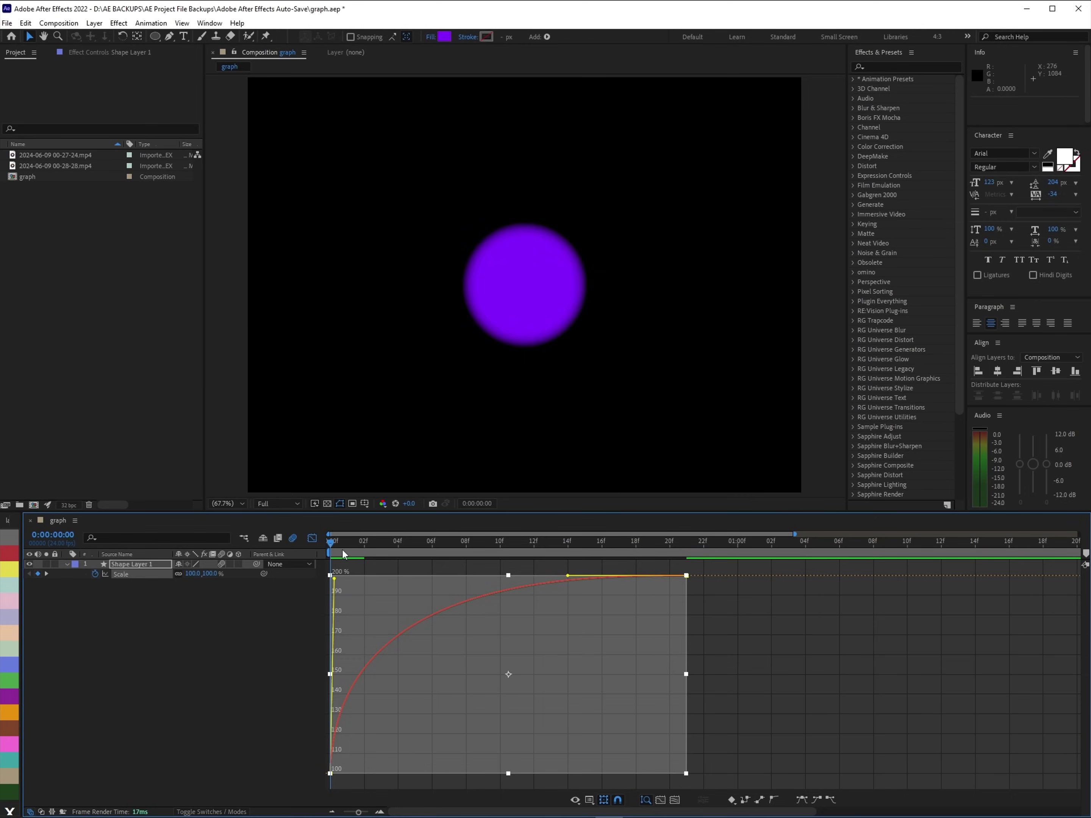
key("space")
key("space")
Shorten the first Scale keyframe's handle down to roughly 115% for a softer start, and preview the animation
left_click_drag(334, 584, 333, 739)
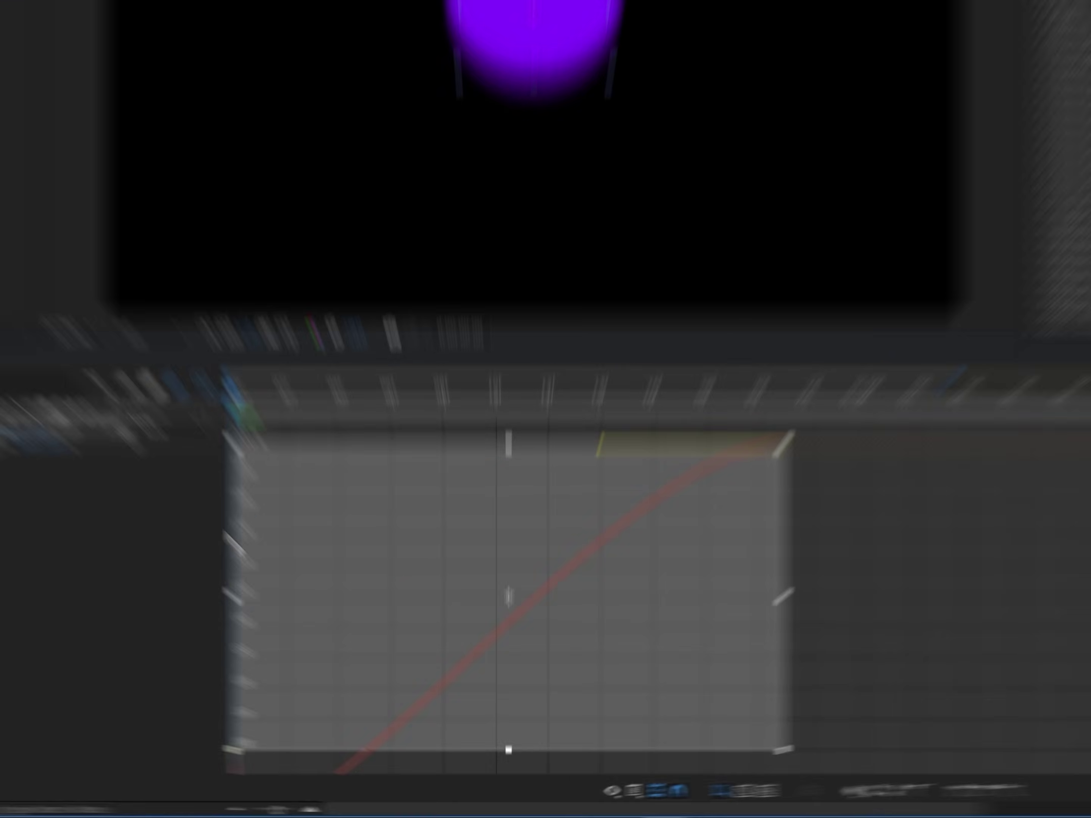
left_click_drag(115, 636, 112, 645)
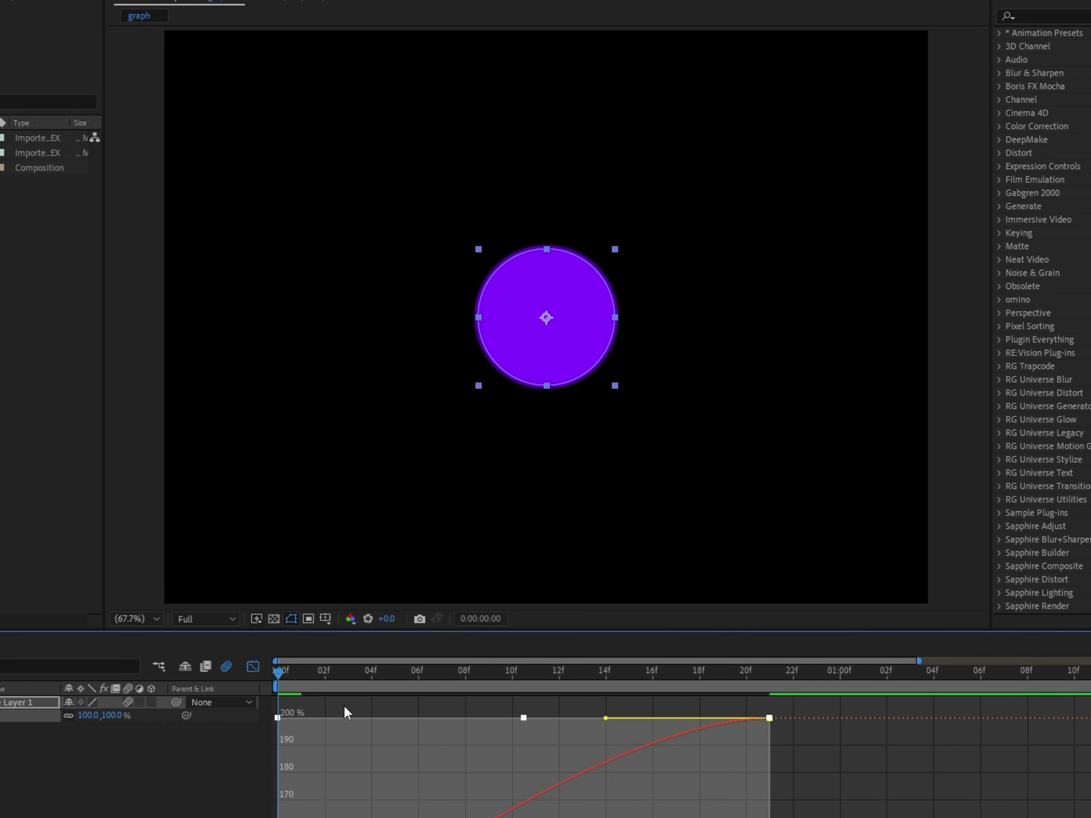
key("space")
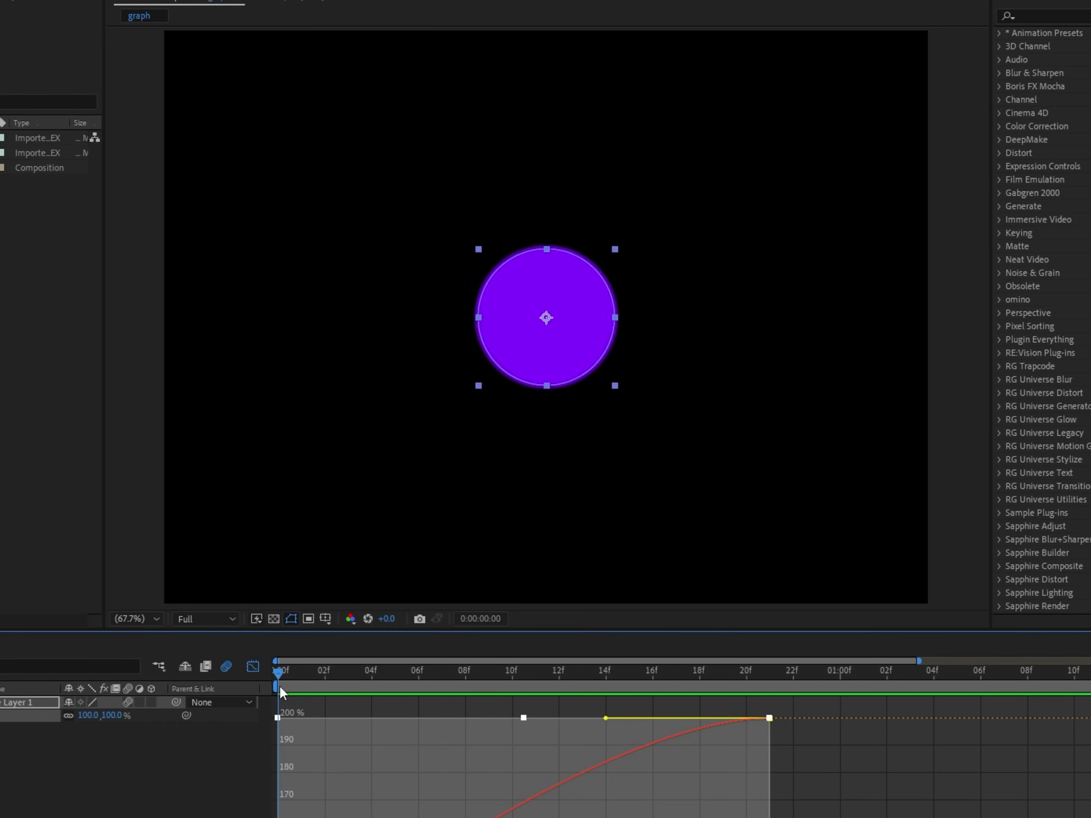
left_click(285, 683)
Raise the first keyframe's handle back to about 200%, extend the last keyframe's handle to about frame 0, and preview
left_click_drag(322, 792, 278, 724)
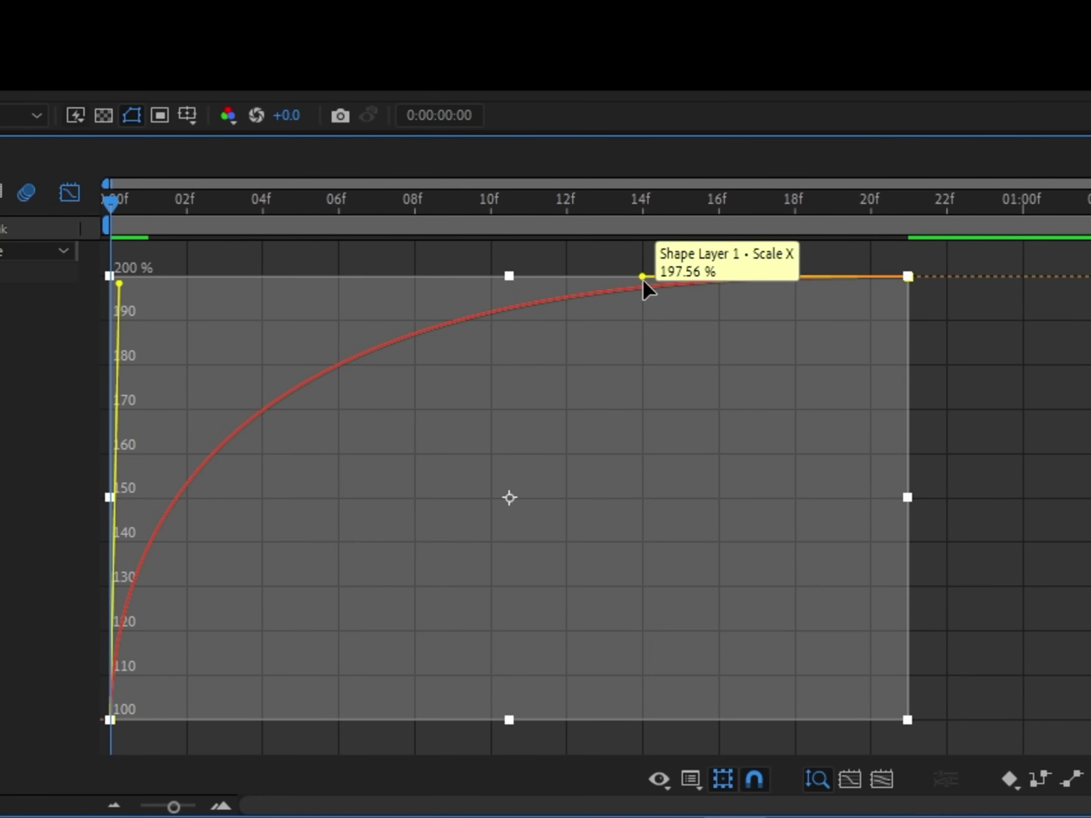
left_click_drag(643, 283, 131, 294)
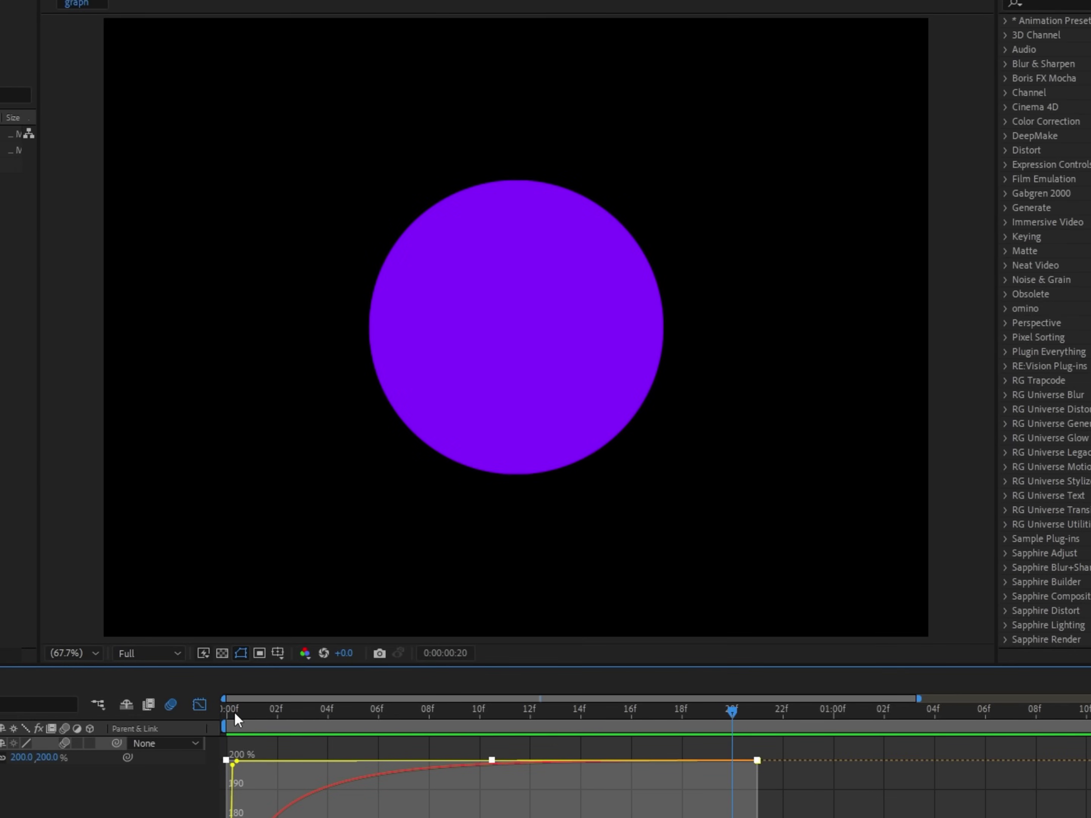
key("space")
key("space")
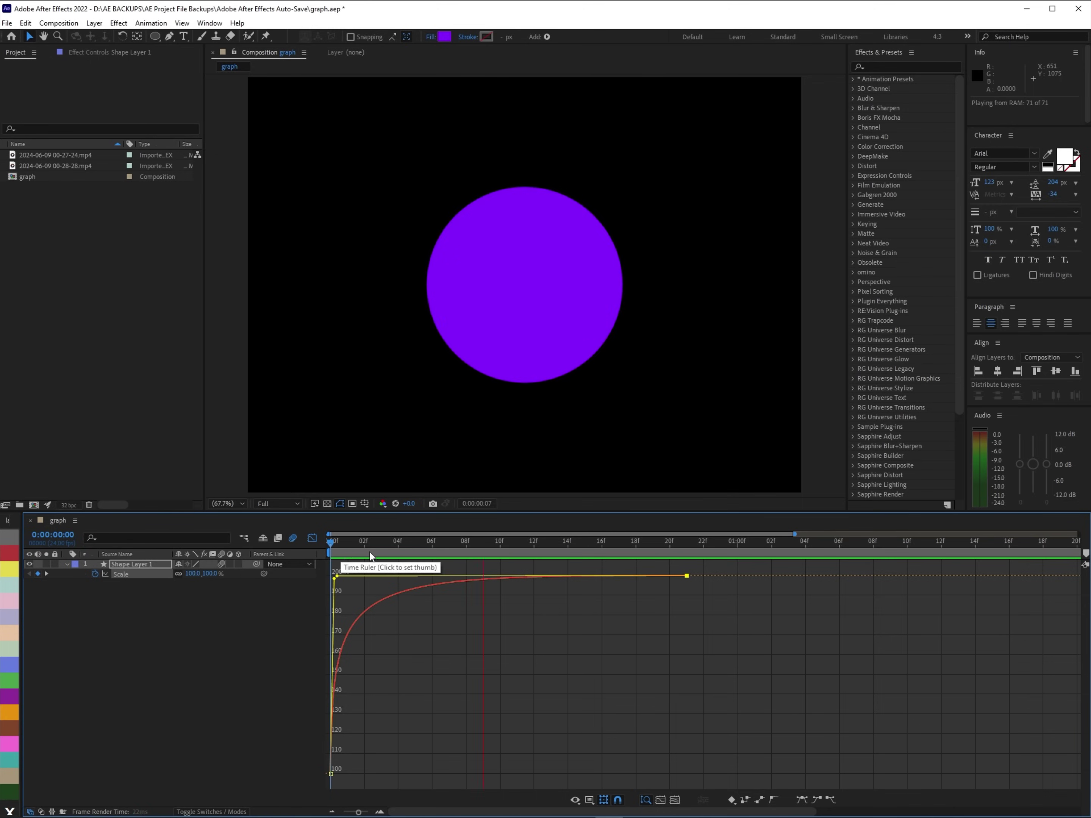
key("space")
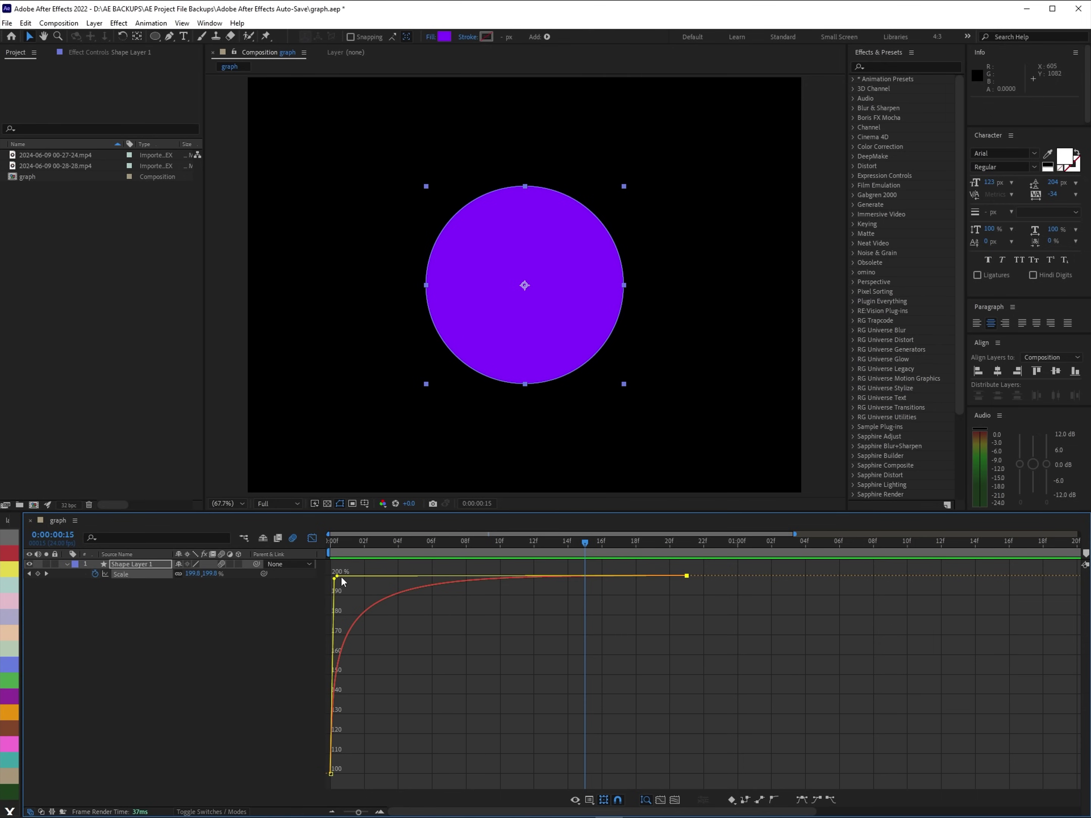
Pull the last keyframe's handle down to about 100% and the first's flat to about frame 20, then preview the slow start
left_click_drag(344, 583, 731, 780)
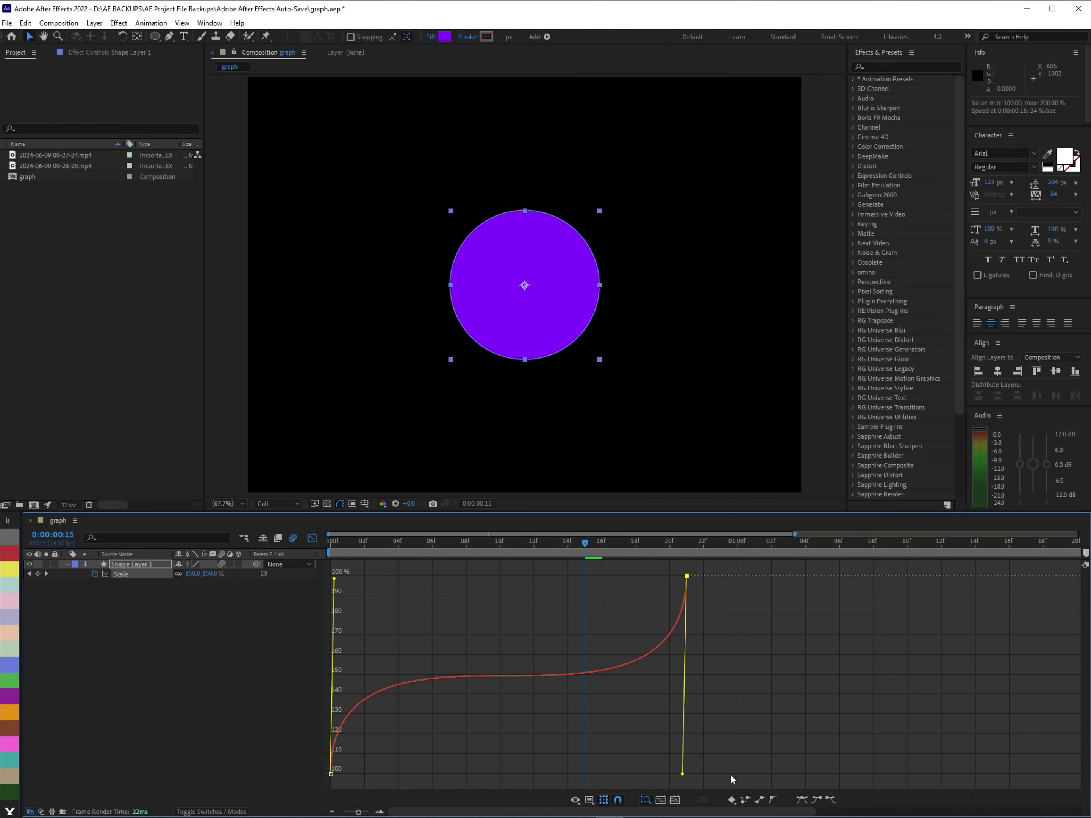
left_click_drag(346, 587, 678, 779)
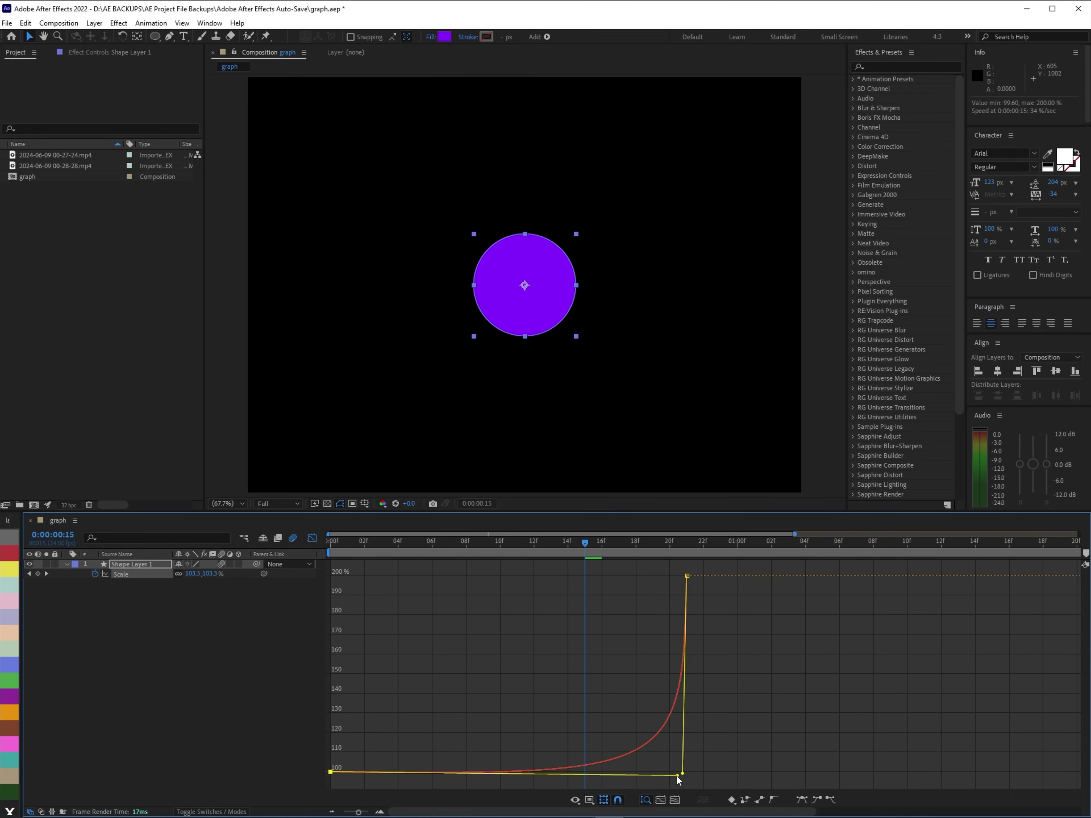
left_click(337, 545)
key("space")
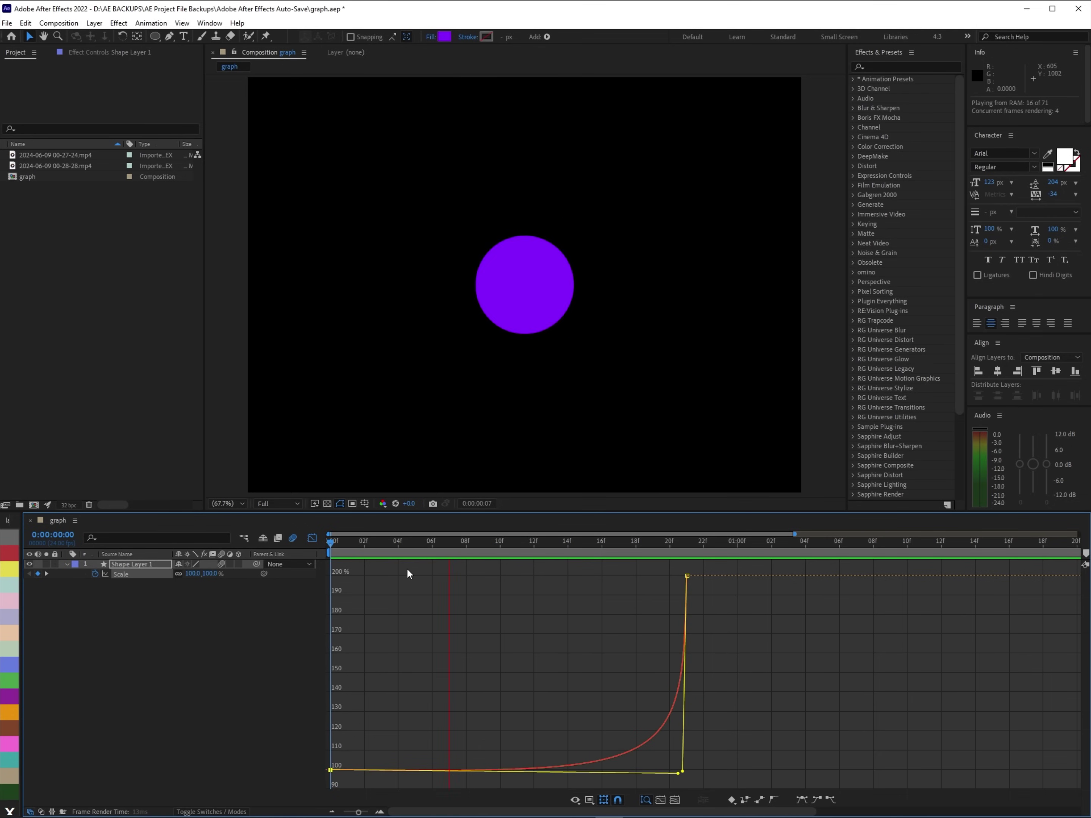
left_click_drag(474, 560, 347, 559)
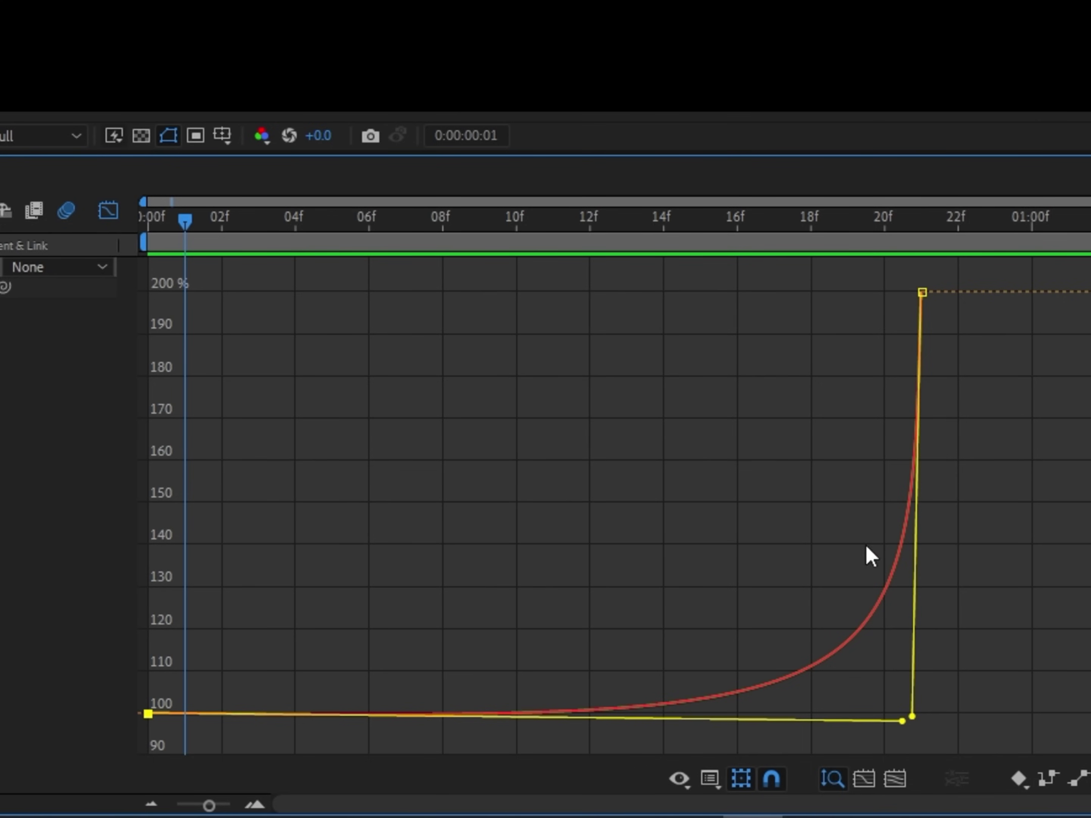
Shorten the first Scale keyframe's flat handle to about frame 5, and preview the animation
left_click_drag(900, 721, 350, 720)
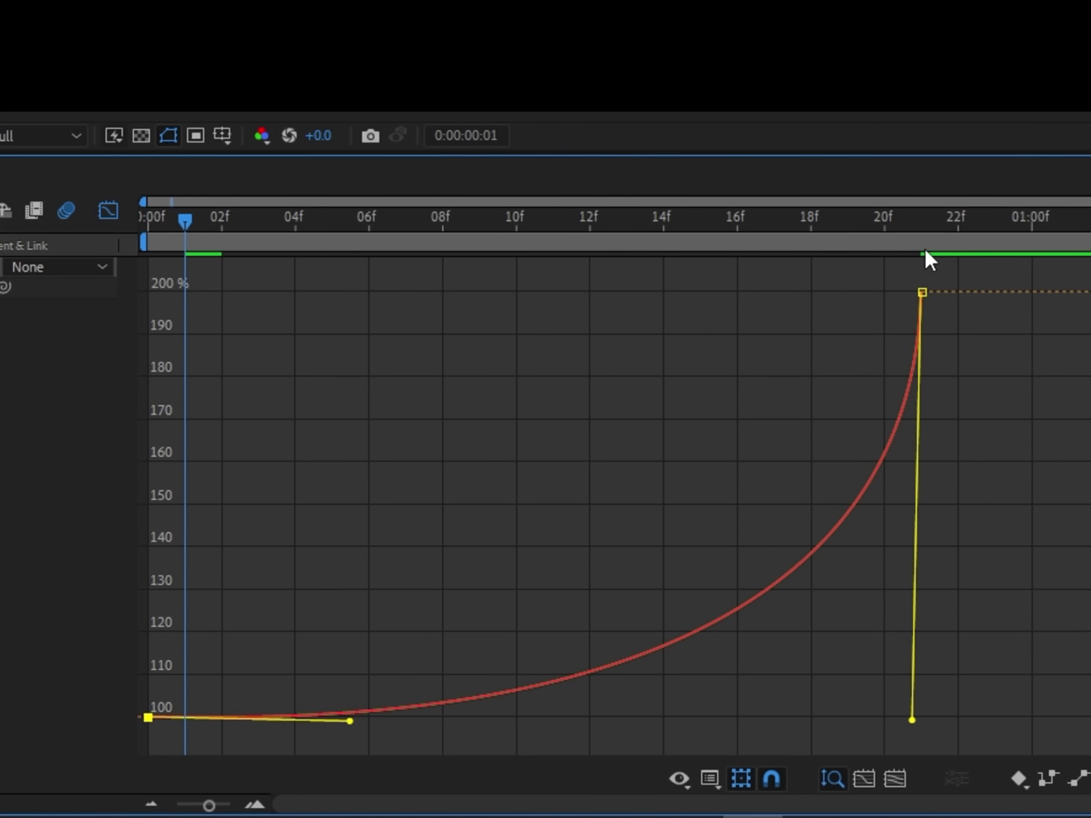
key("space")
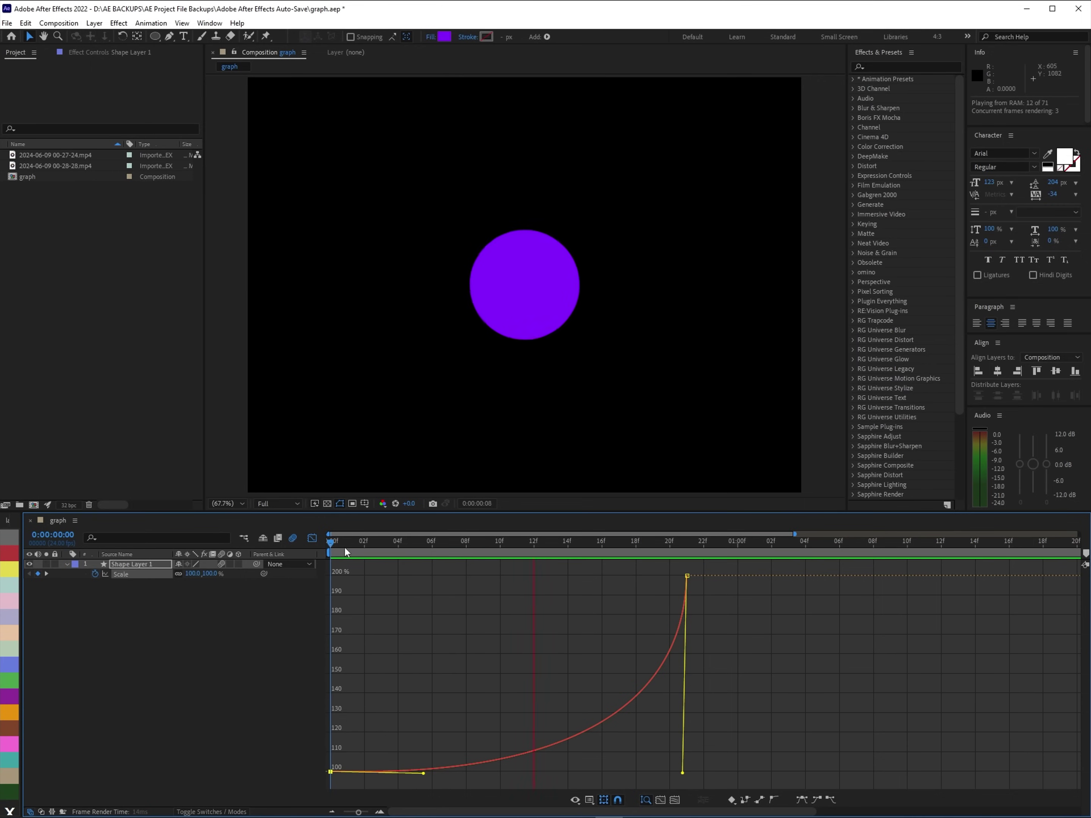
key("space")
Shorten the last Scale keyframe's steep handle to about 184%, and preview the animation
left_click_drag(682, 772, 708, 607)
key("space")
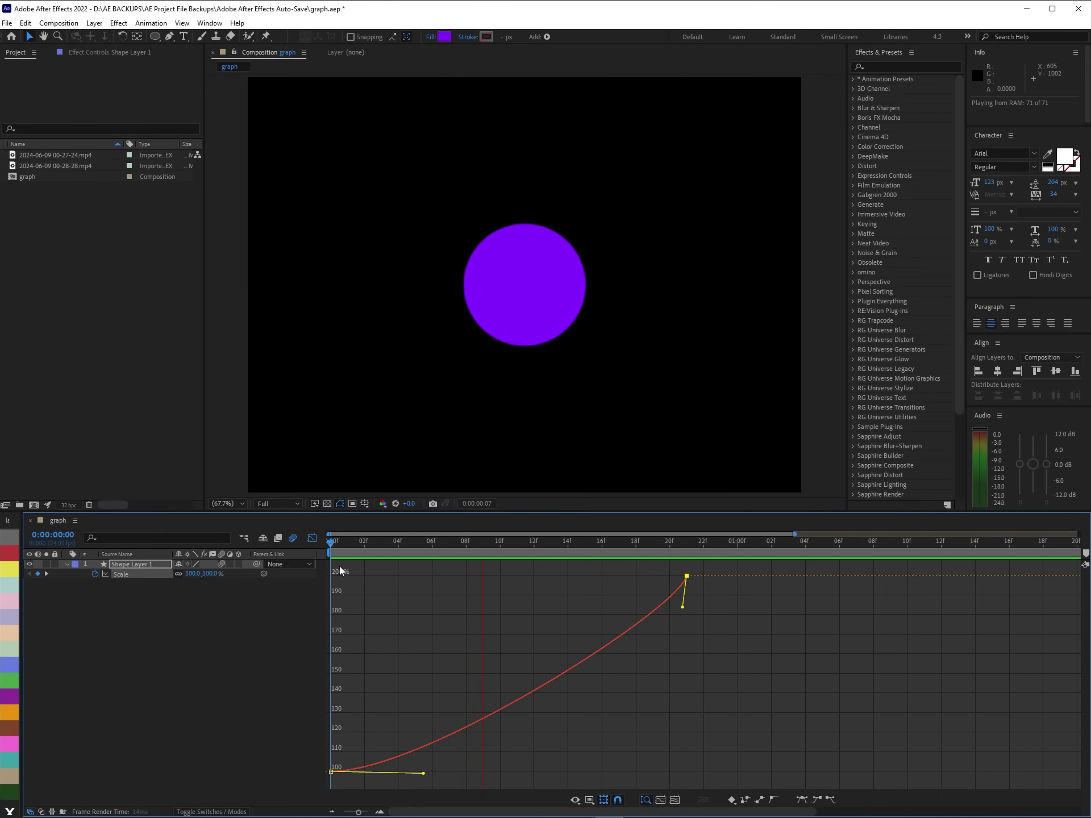
key("space")
key("space")
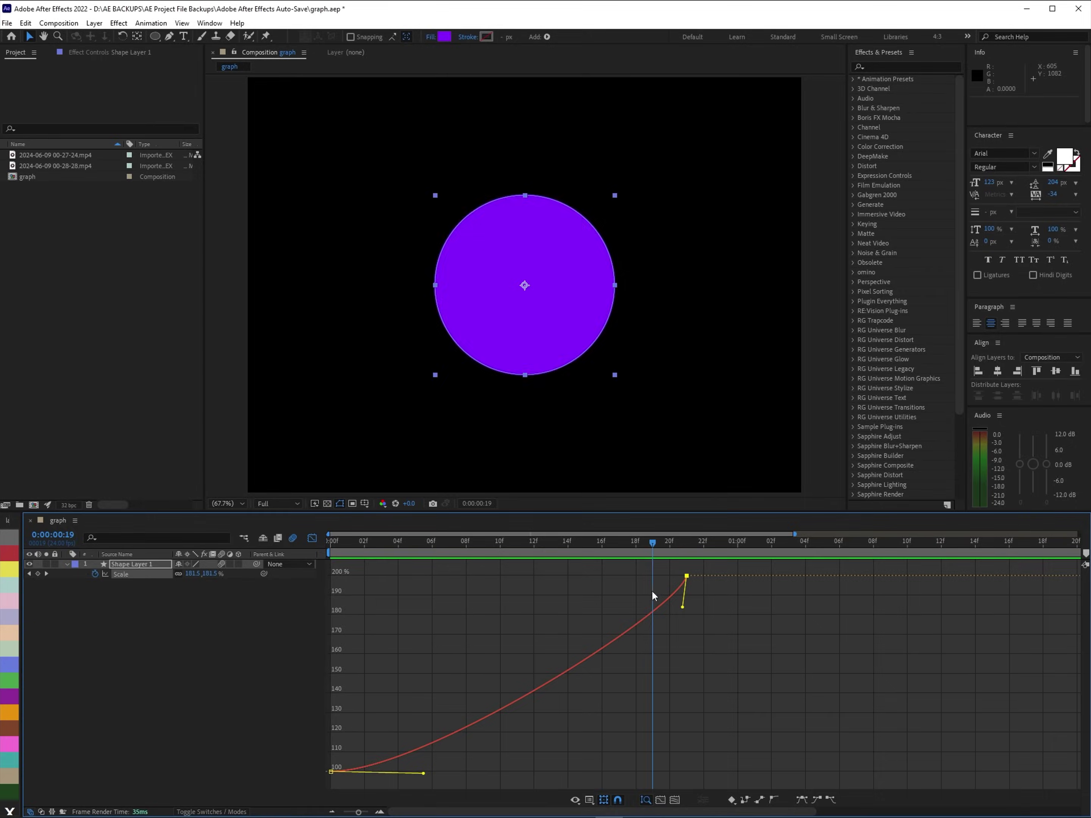
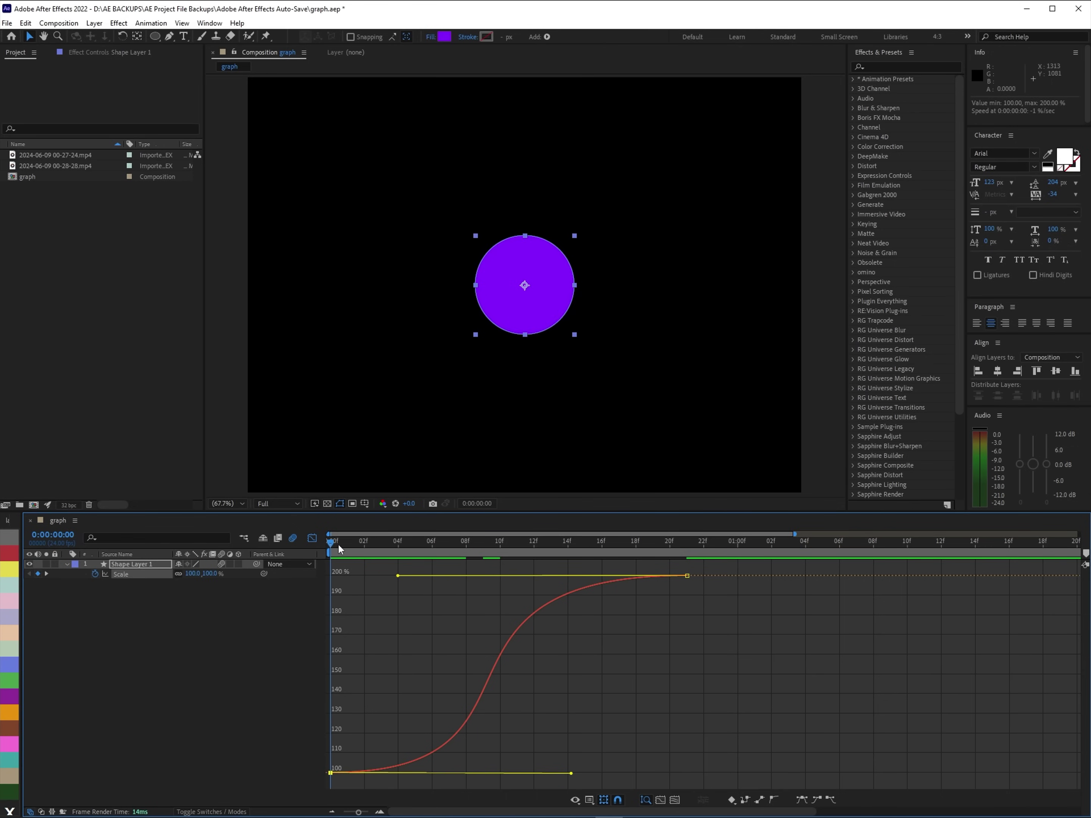
Scrub through the S-shaped Scale curve and preview its slow start, fast middle and slow end from the first frame
left_click_drag(341, 556, 480, 620)
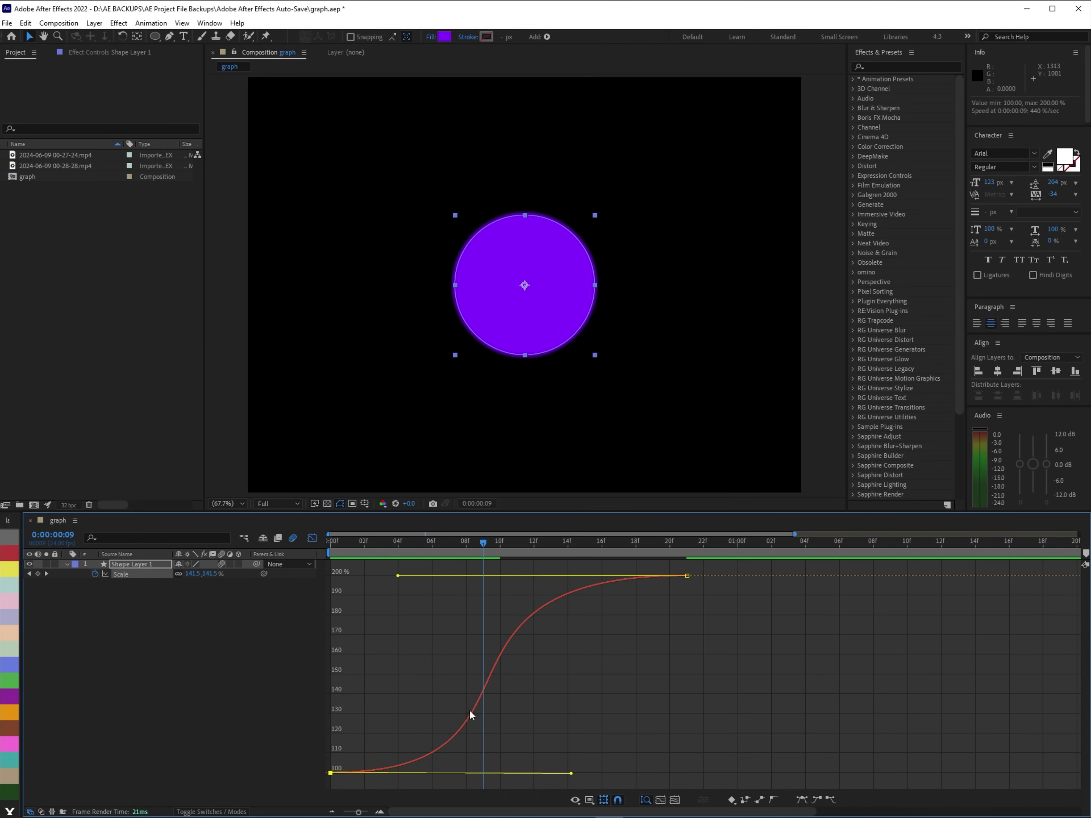
left_click_drag(506, 556, 337, 571)
key("space")
left_click(337, 546)
key("space")
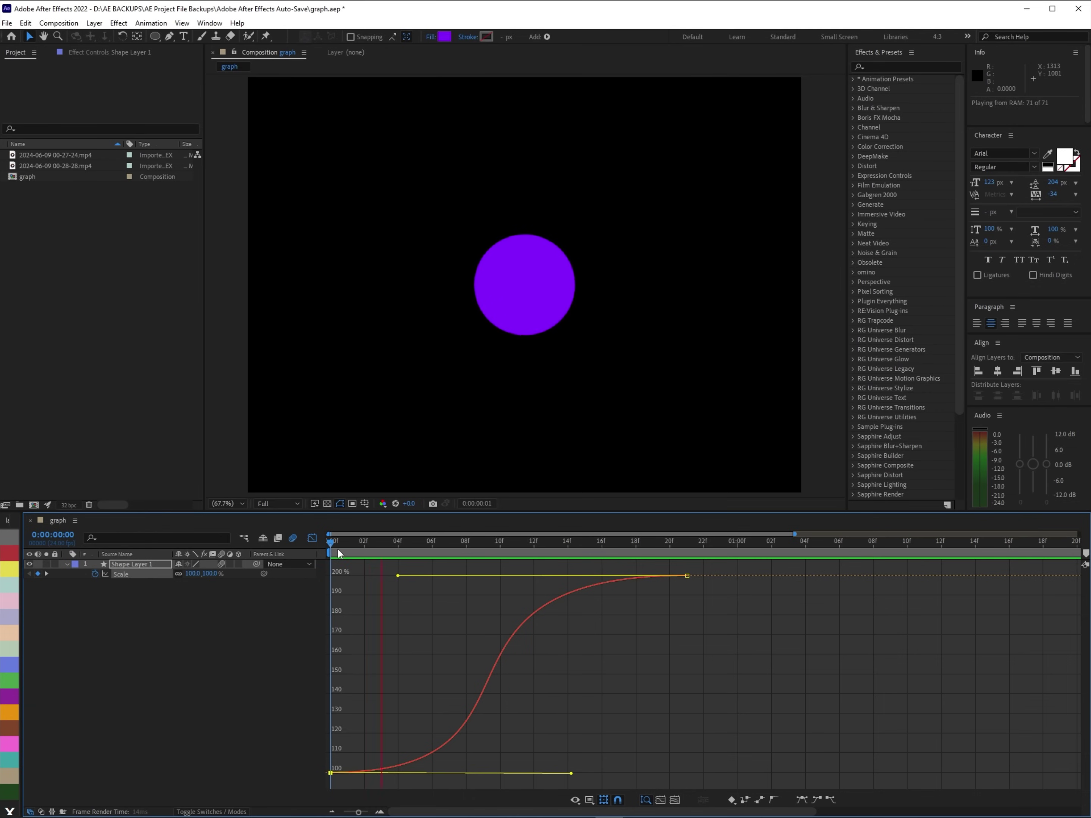
key("space")
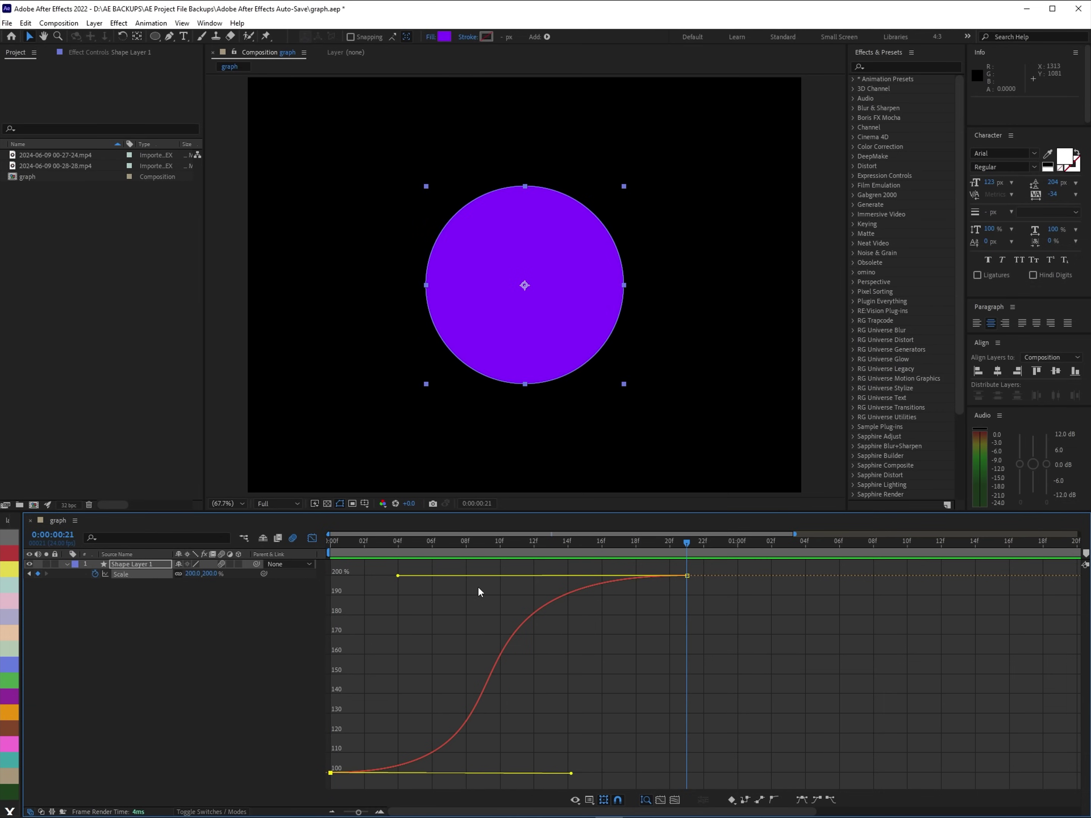
Extend both flat Scale handles across the full curve, to frame 0 and frame 21, and preview the sharp S-curve
left_click_drag(398, 576, 321, 574)
left_click_drag(572, 773, 708, 751)
left_click(331, 553)
key("space")
left_click(414, 560)
left_click_drag(414, 560, 593, 601)
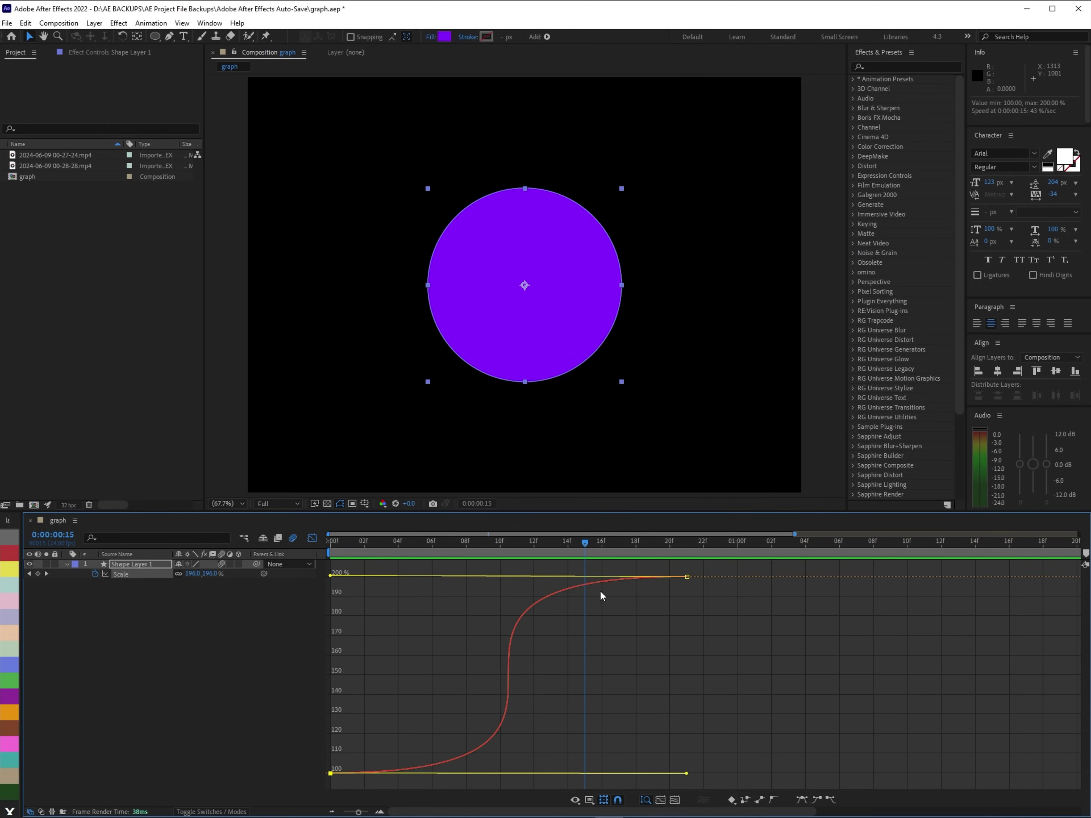
left_click(432, 554)
key("space")
key("space")
key("space")
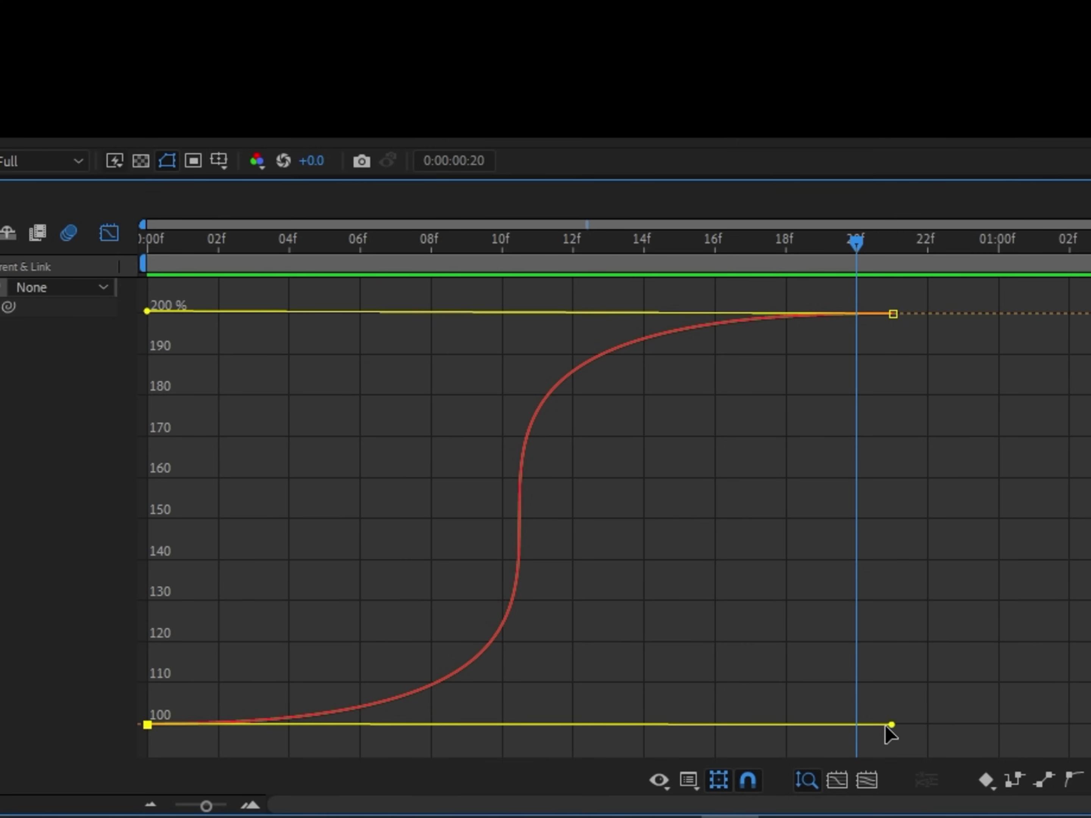
Shorten the flat Scale handles to about frame 6 for the first keyframe and frame 13 for the last, and preview
left_click_drag(722, 817, 405, 817)
left_click_drag(366, 726, 348, 725)
left_click_drag(148, 311, 579, 327)
left_click_drag(579, 327, 604, 303)
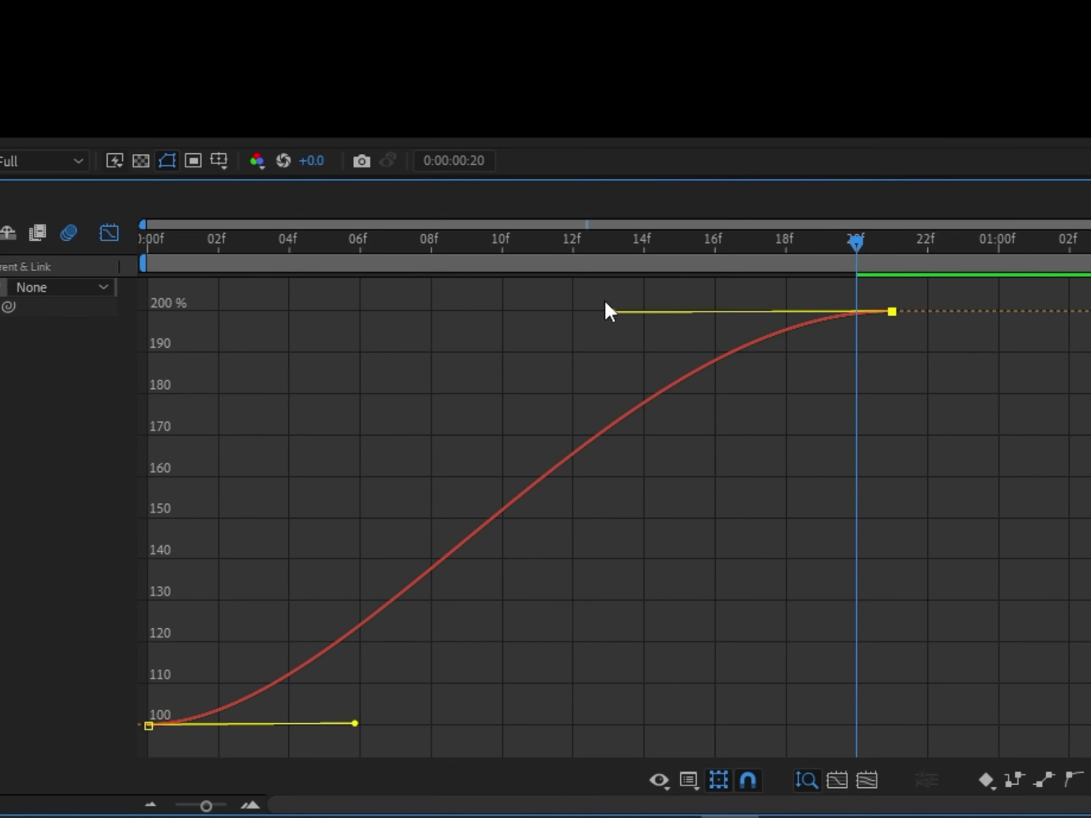
key("space")
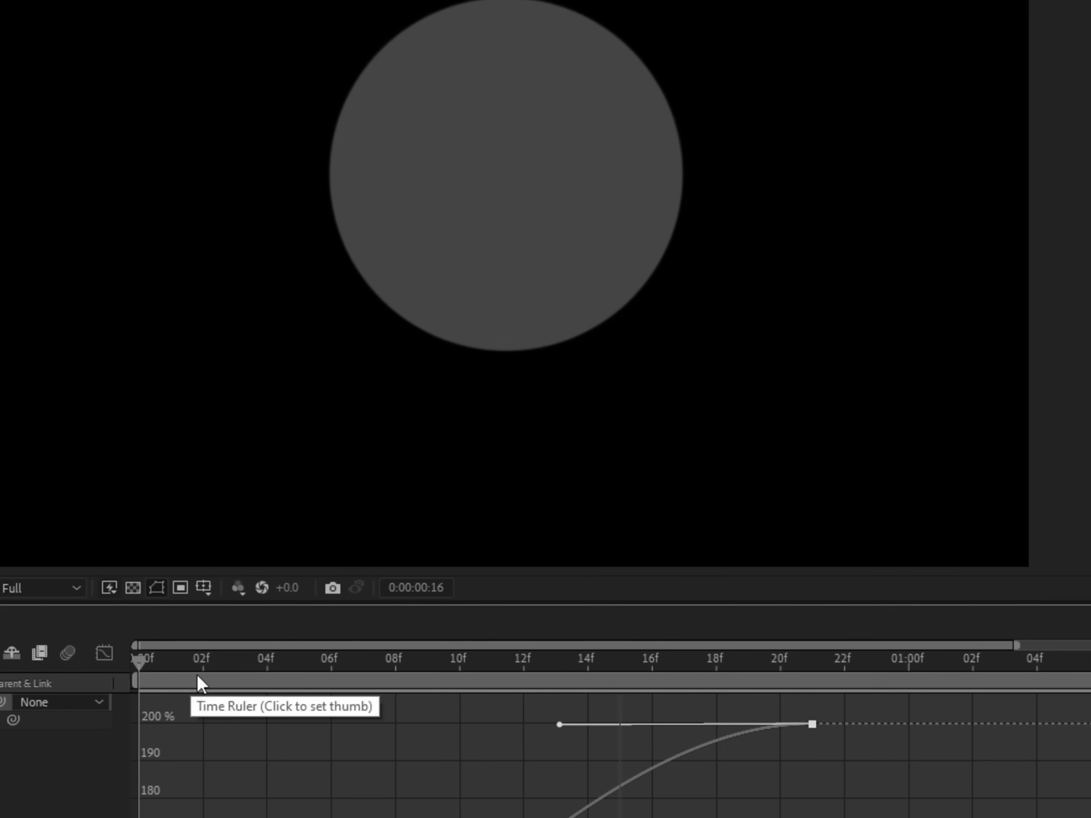
left_click(341, 554)
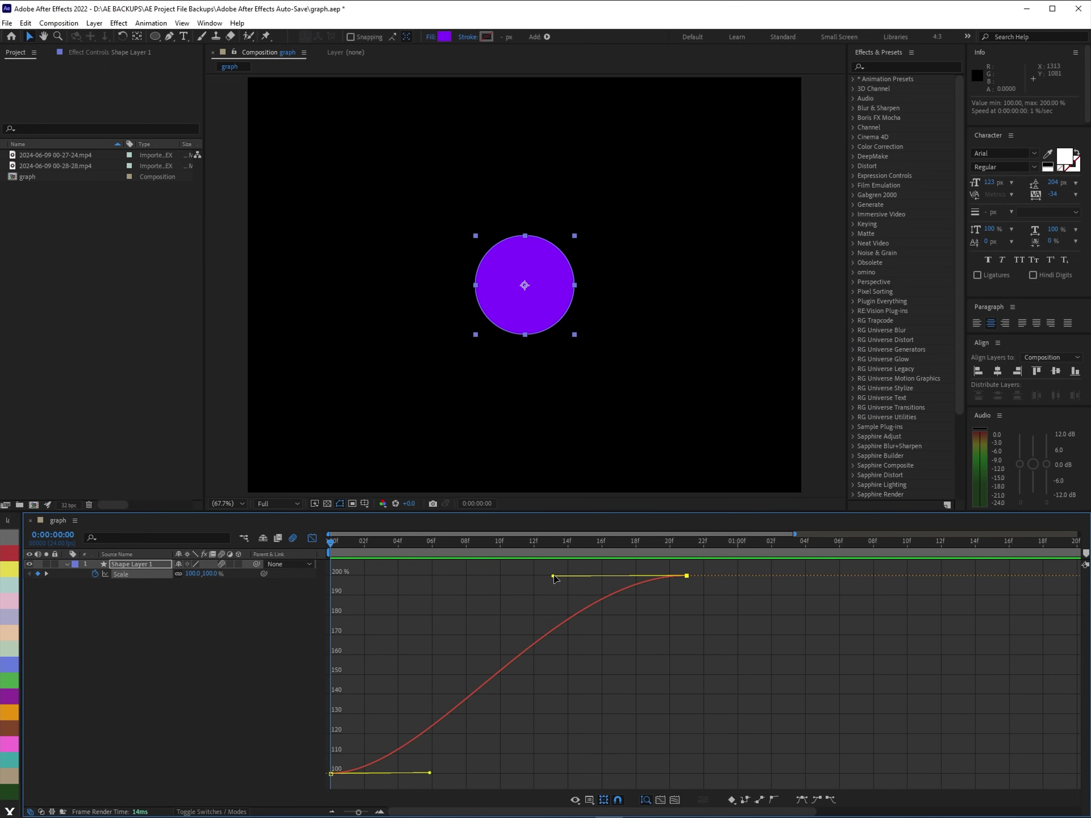
Lengthen the last keyframe's handle to about frame 4 and the first's to about frame 13, and preview the steeper S-curve
left_click_drag(553, 576, 402, 575)
left_click_drag(430, 773, 550, 767)
key("space")
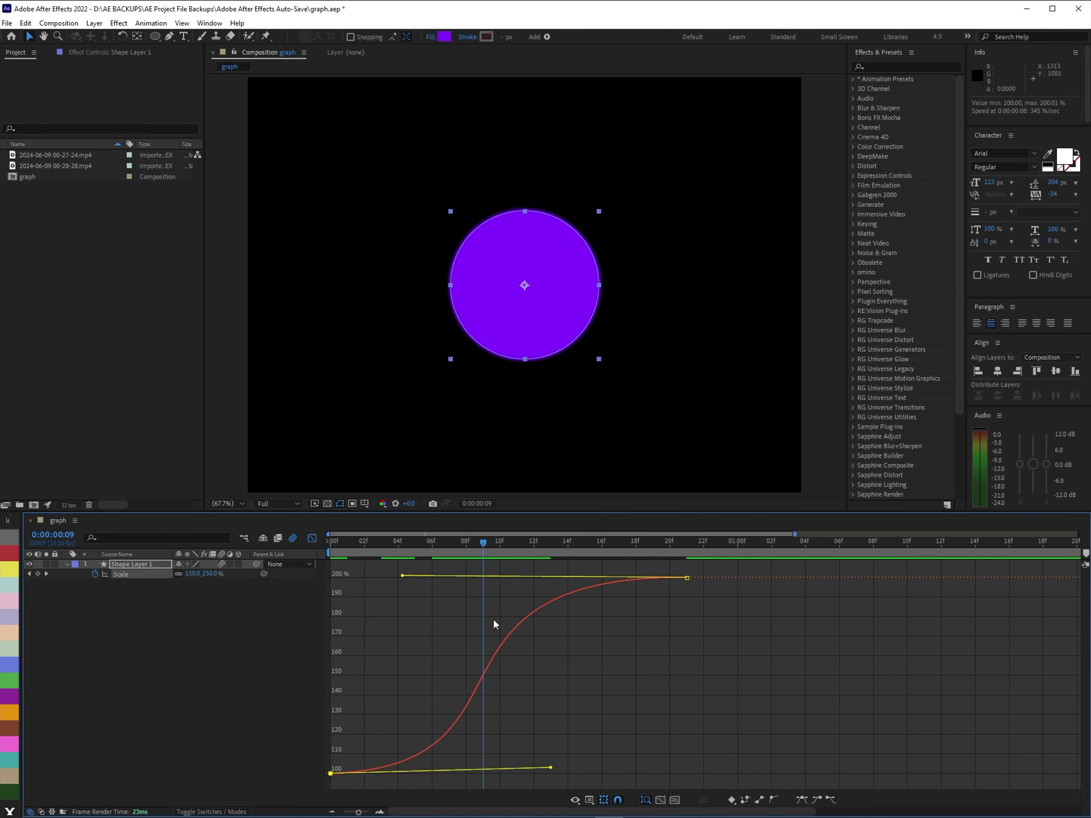
Pull the last keyframe's handle down to about 103% and the first's up to about 200%, preview the plateau, and select the curve
left_click_drag(403, 575, 714, 764)
left_click_drag(551, 768, 326, 583)
key("space")
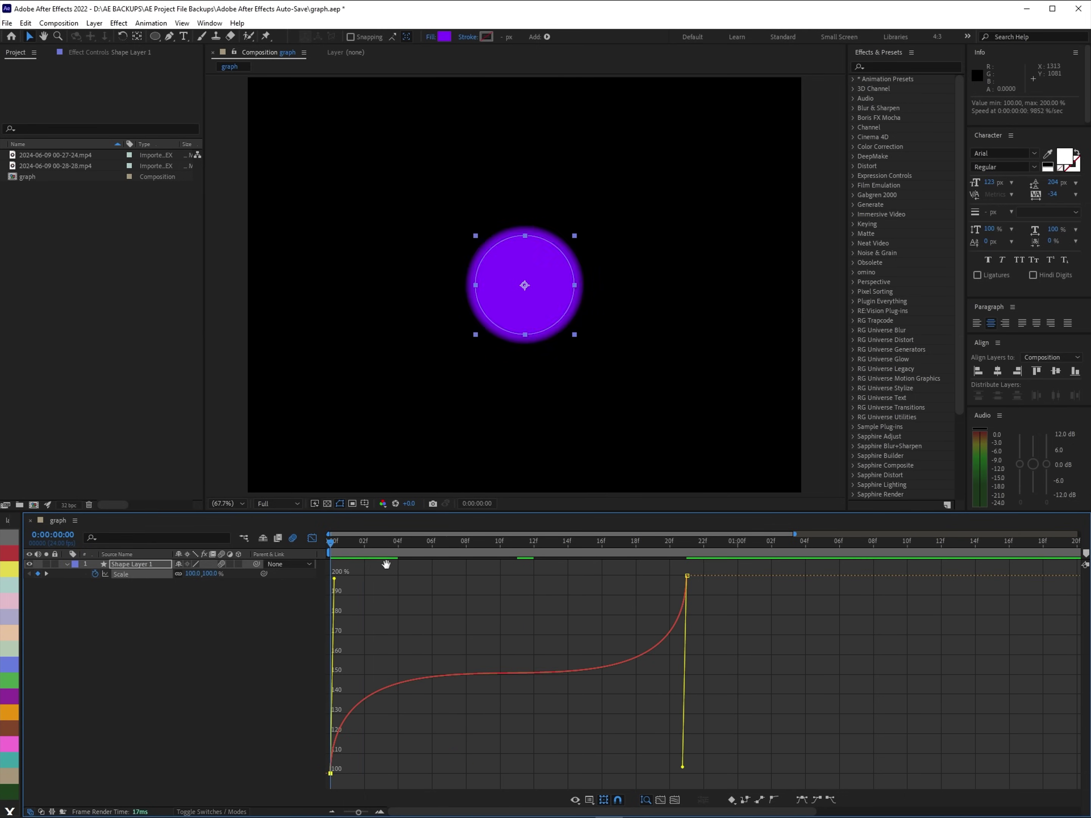
left_click(333, 567)
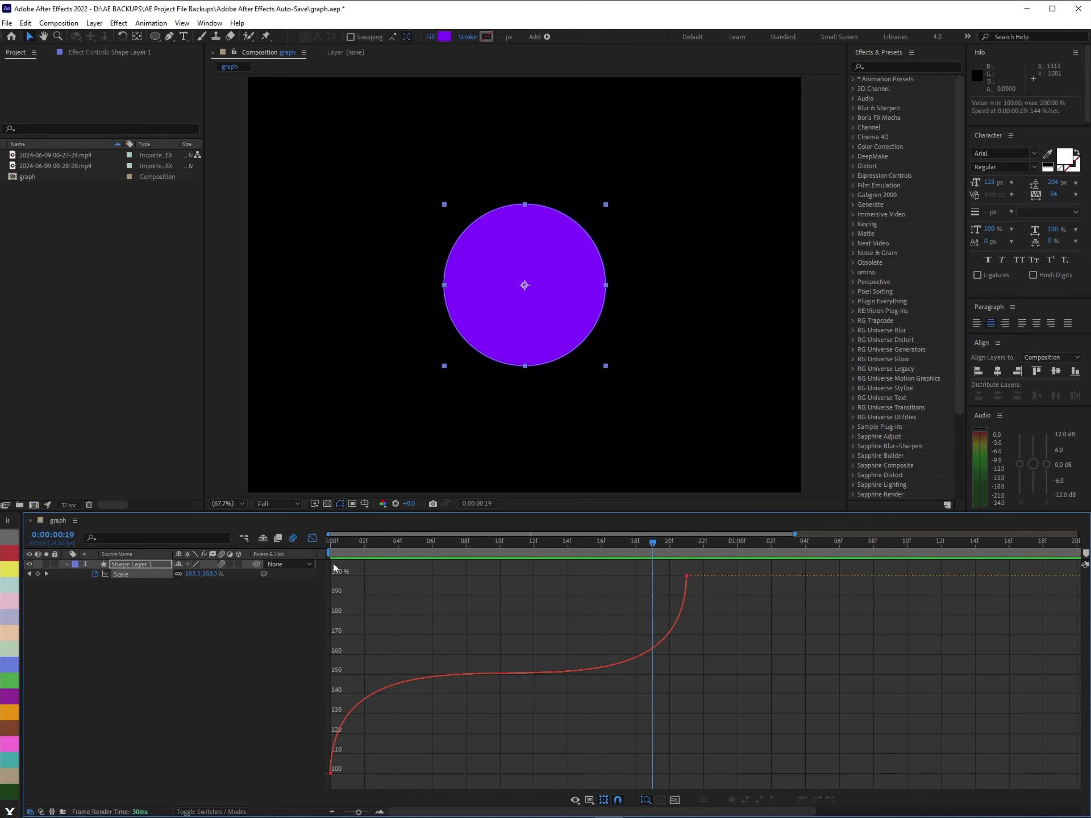
left_click_drag(339, 625, 491, 672)
left_click(490, 672)
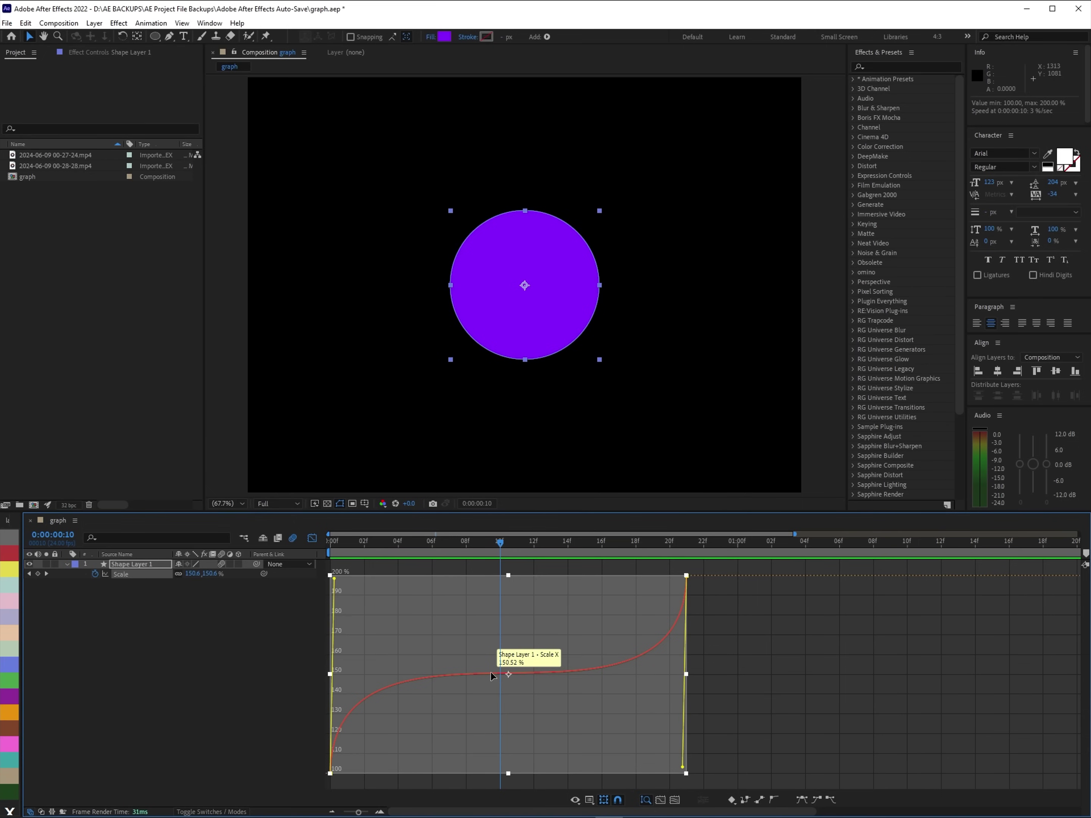
Tilt the last keyframe's handle in to about frame 16 and the first's to about frame 5, then preview and scrub the animation
left_click_drag(685, 764, 594, 766)
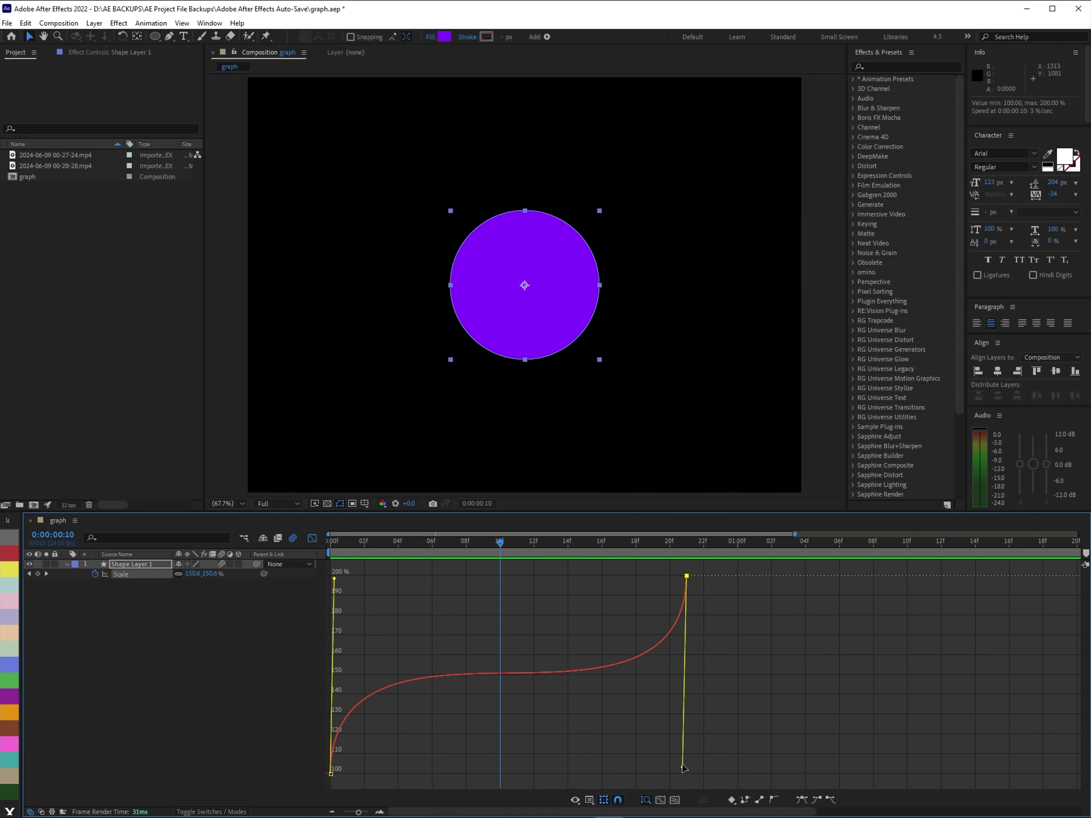
left_click_drag(102, 315, 265, 329)
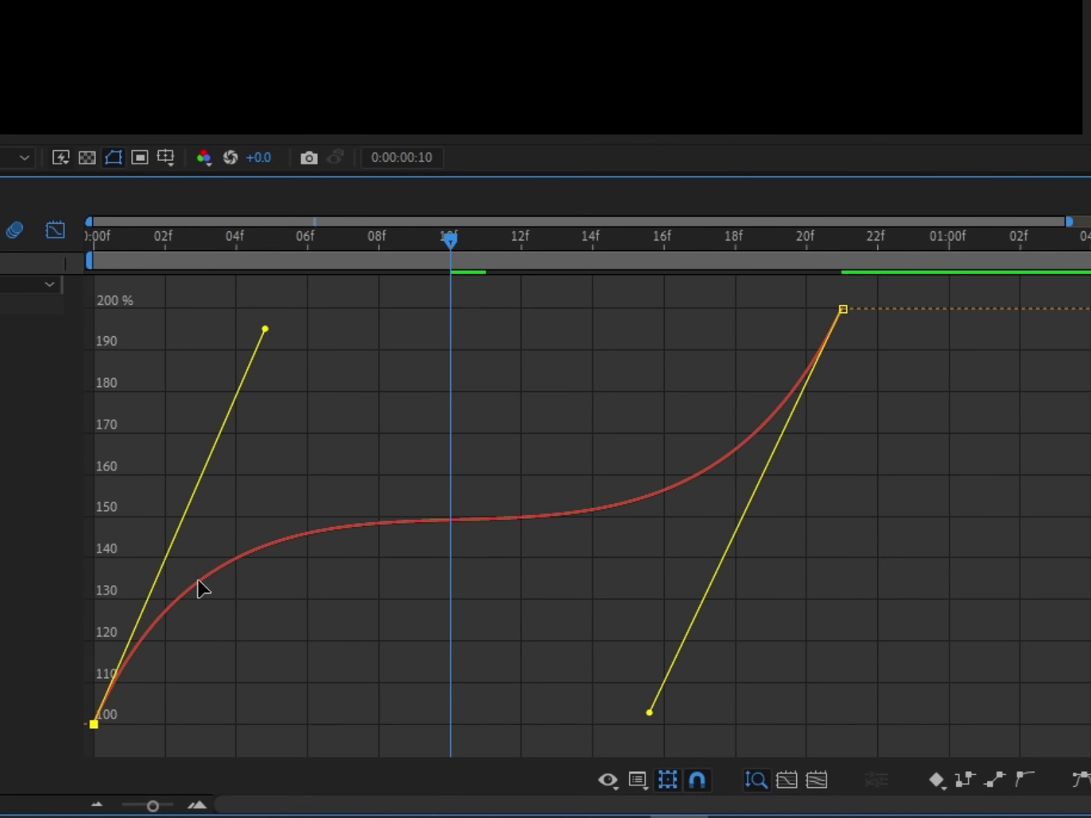
left_click(101, 270)
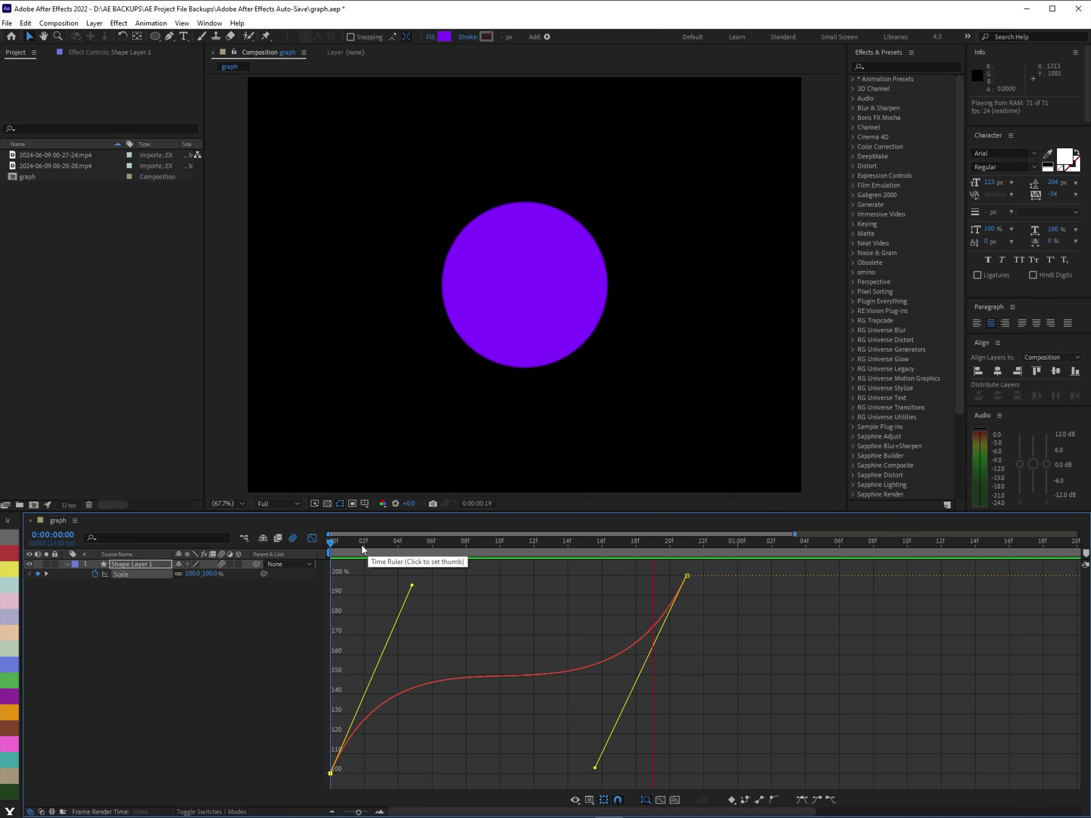
left_click_drag(340, 549, 464, 627)
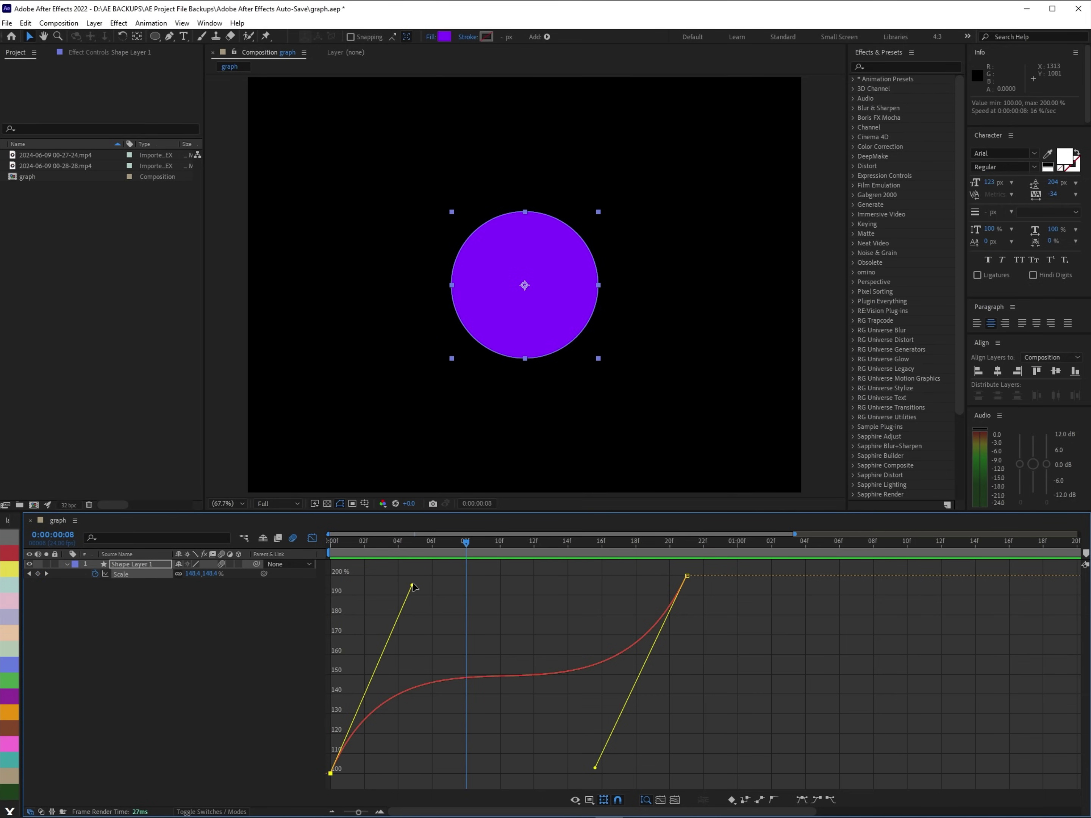
Return both Scale keyframe handles to near-vertical, and preview the animation
left_click_drag(460, 546, 301, 574)
left_click_drag(595, 768, 682, 763)
key("space")
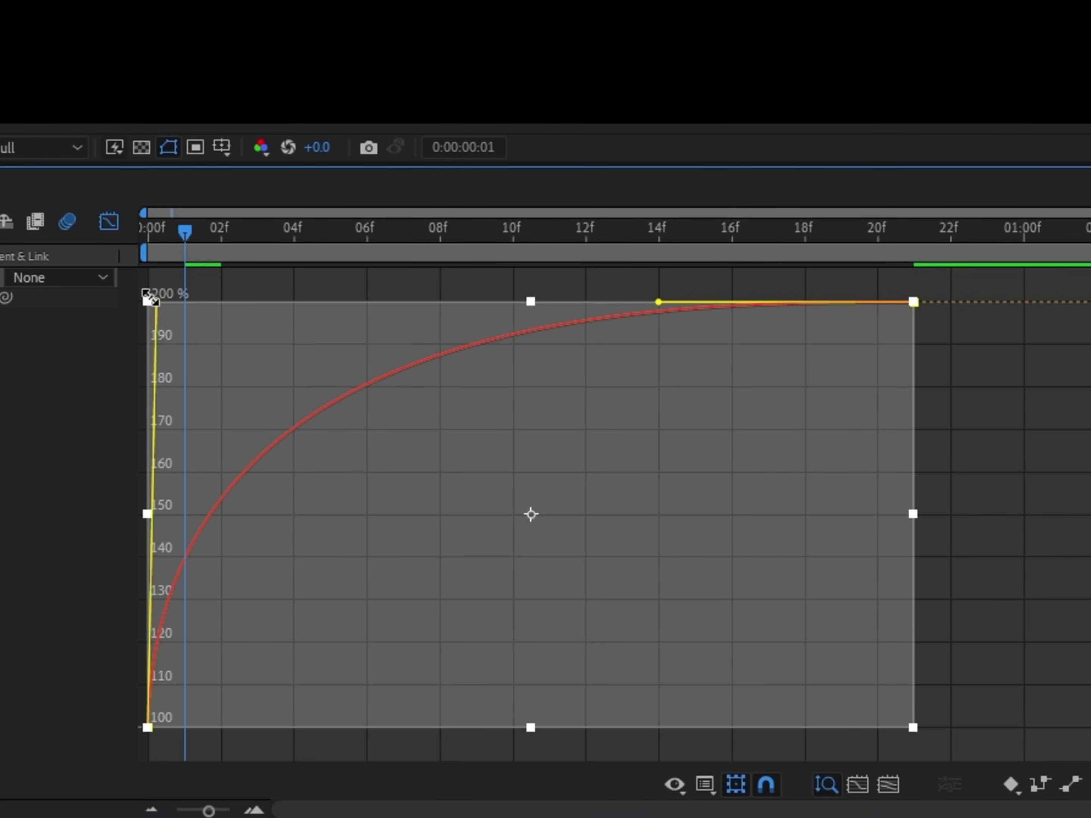
Raise the first Scale keyframe's near-vertical handle to about 238%, preview and scrub the overshoot, and return to the start
left_click_drag(153, 302, 141, 243)
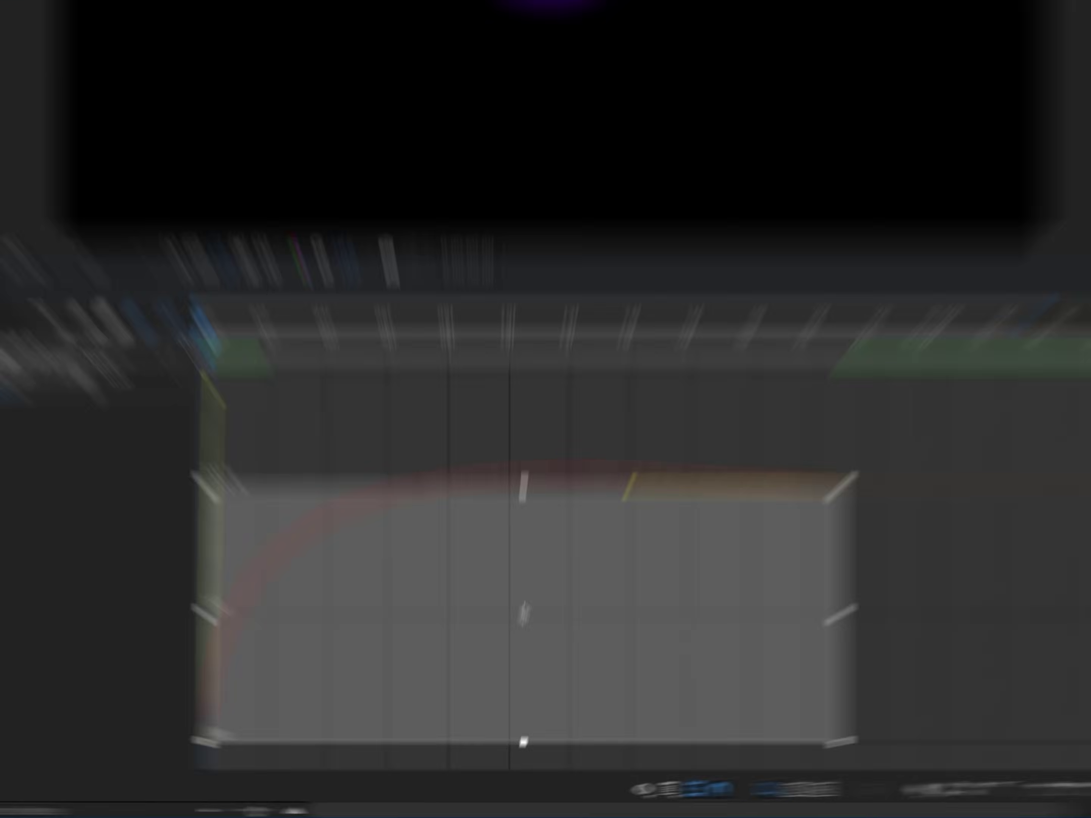
key("space")
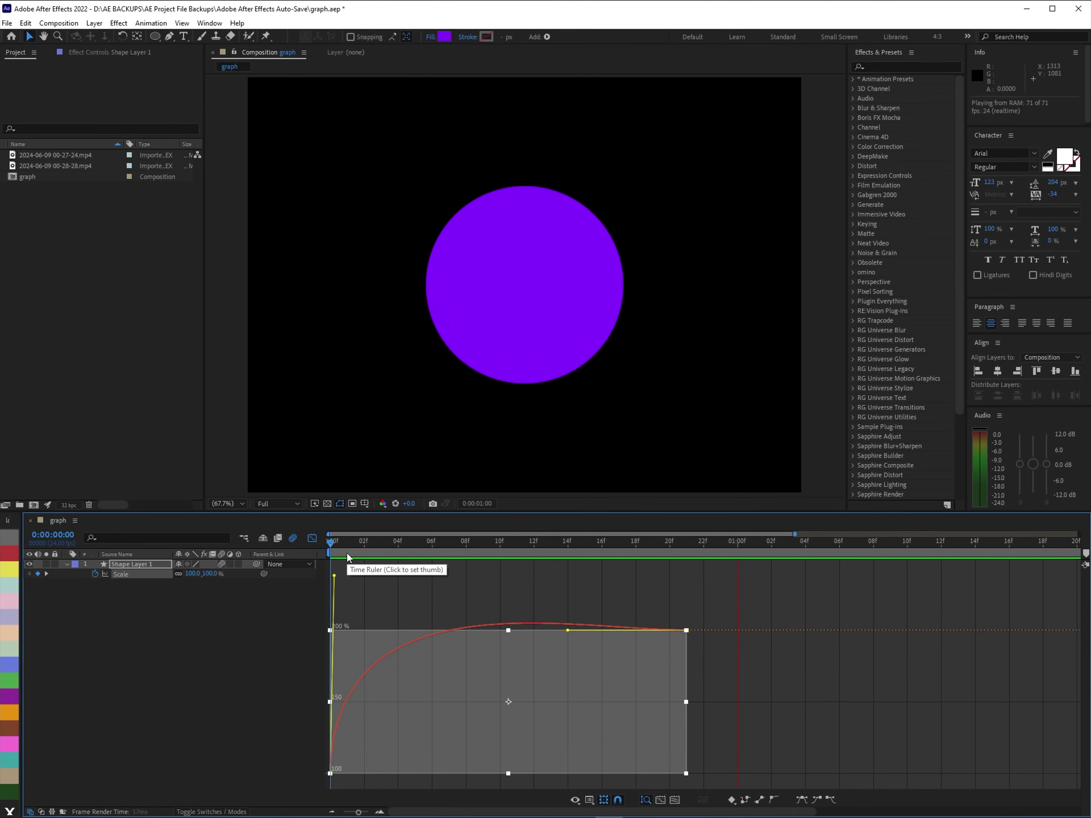
left_click_drag(348, 553, 551, 617)
key("Home")
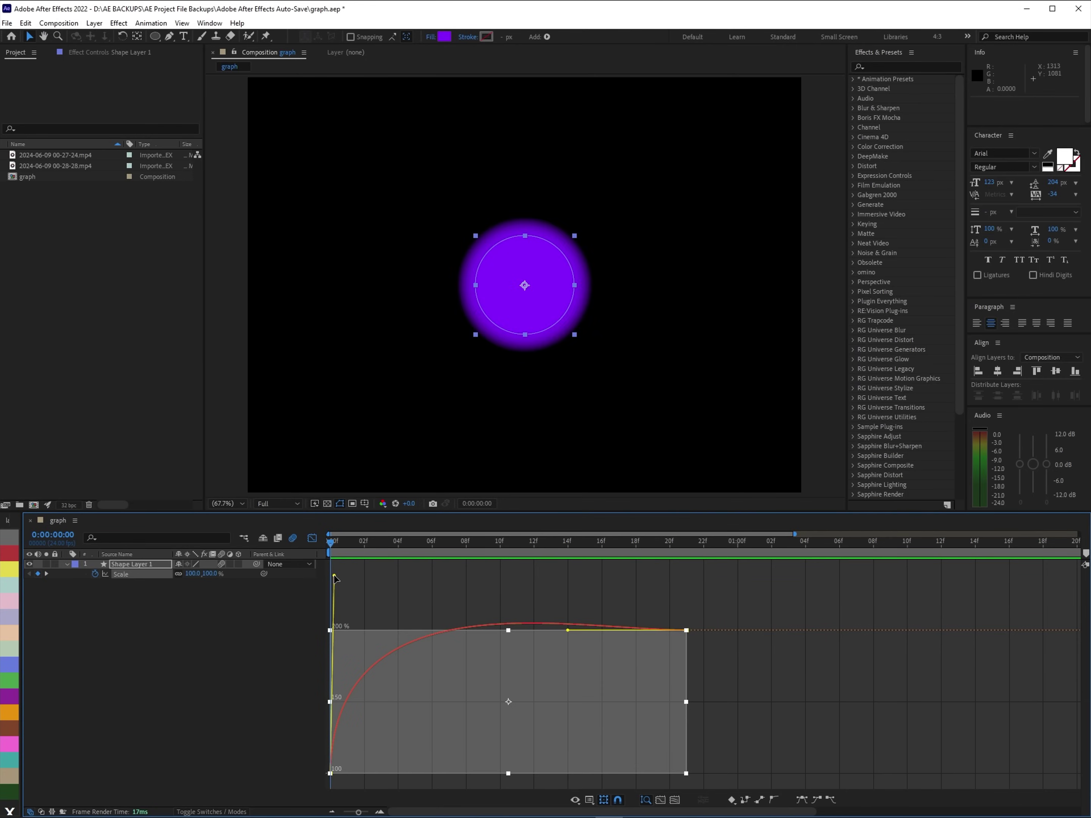
Pull the last Scale keyframe's handle down to about 52% and lay the first's flat to about frame 20, then preview
left_click_drag(567, 630, 737, 780)
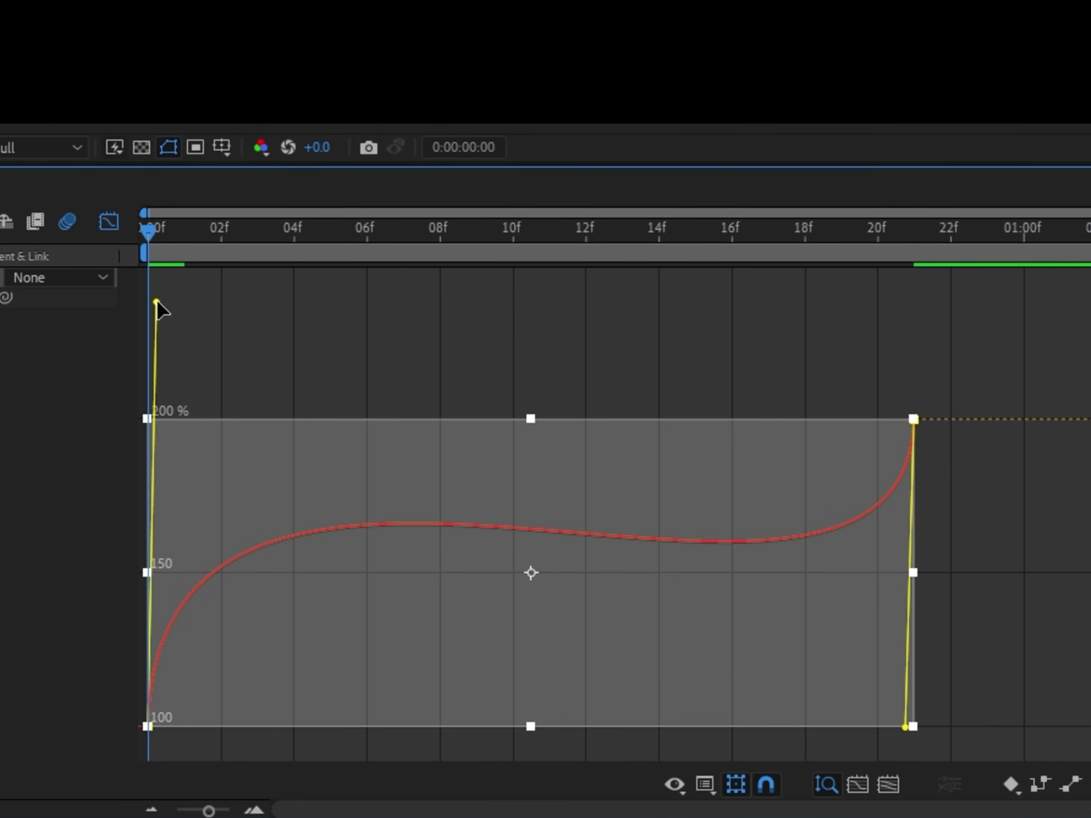
left_click_drag(157, 303, 891, 726)
left_click_drag(905, 727, 908, 677)
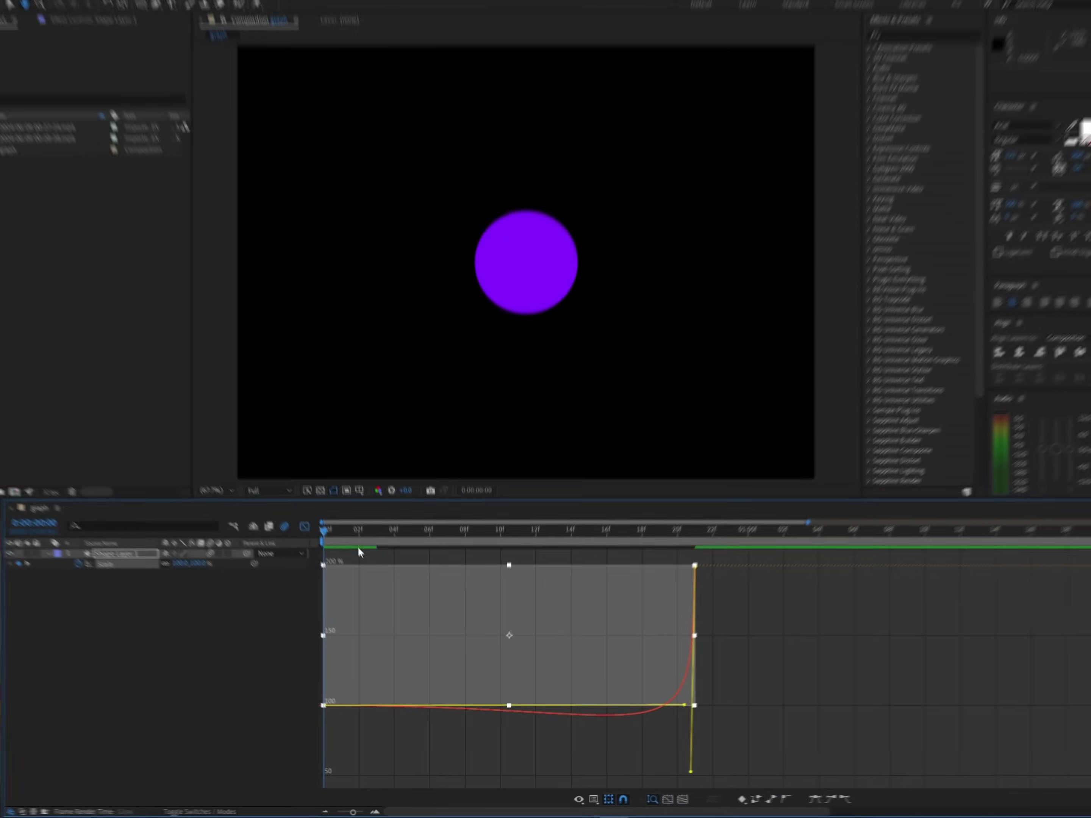
key("space")
key("space")
Scrub the playhead back and forth through the Scale curve's dip and steep rise, ending at frame 19
left_click_drag(428, 553, 550, 535)
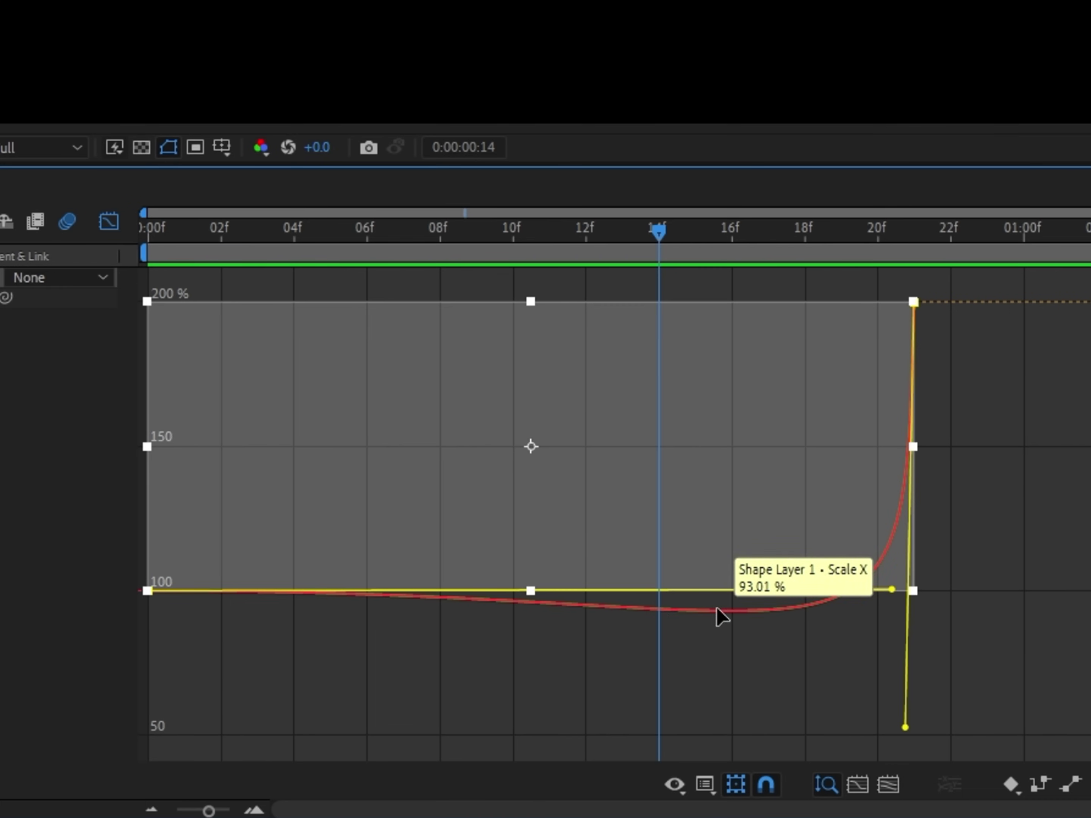
left_click_drag(685, 277, 808, 349)
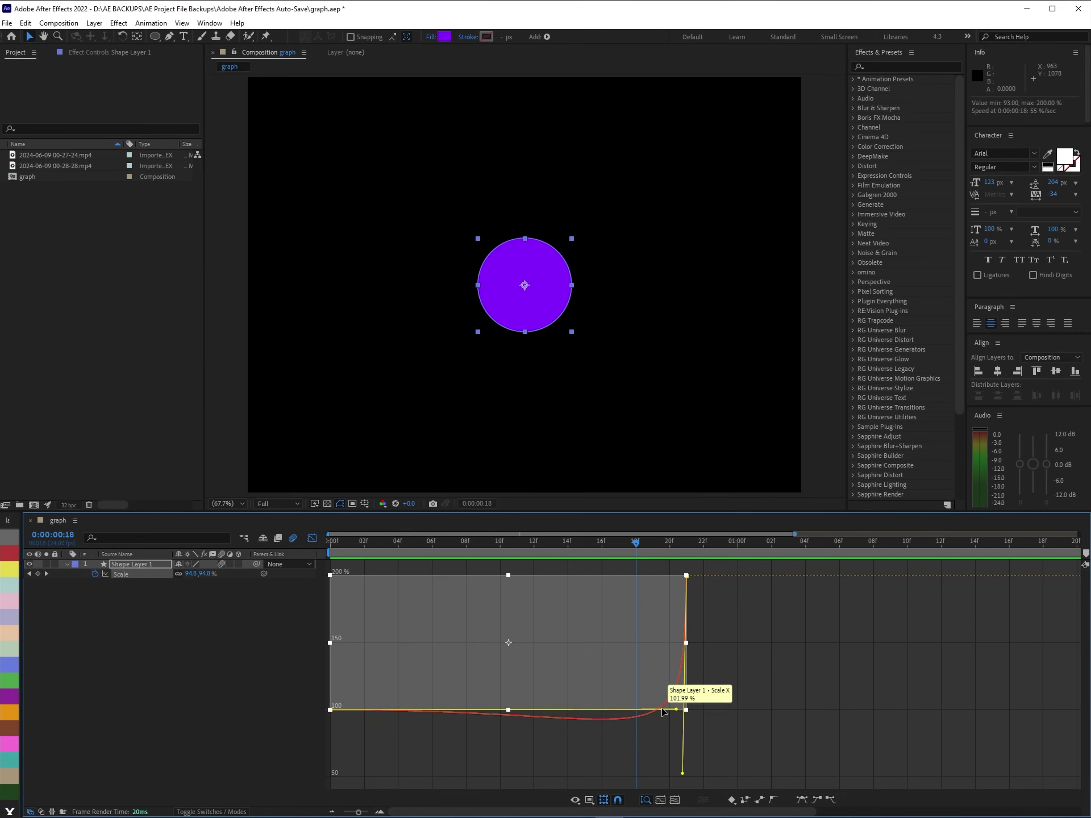
left_click_drag(637, 545, 500, 570)
left_click(652, 541)
Shorten the first Scale keyframe's handle to about frame 12 and pull the last's down to about -20%, then preview the deeper dip
left_click_drag(675, 709, 535, 710)
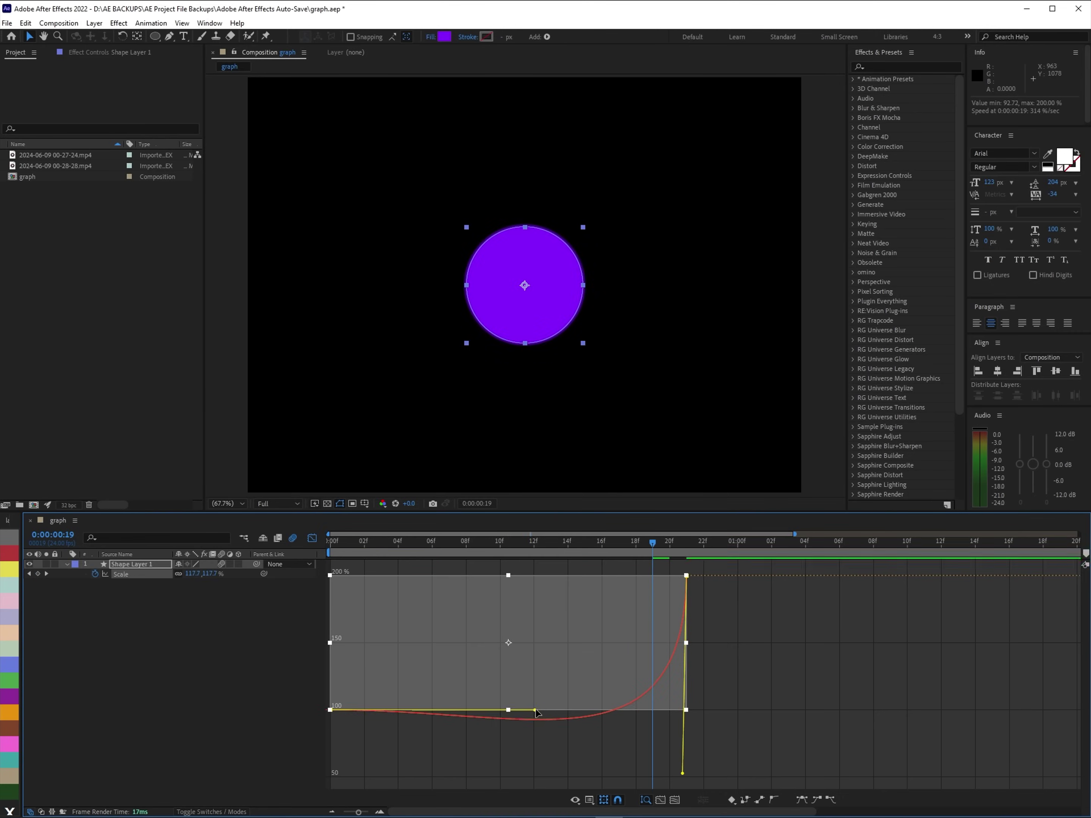
mouse_move(682, 771)
left_mouse_down()
mouse_move(682, 792)
mouse_move(681, 780)
left_mouse_up()
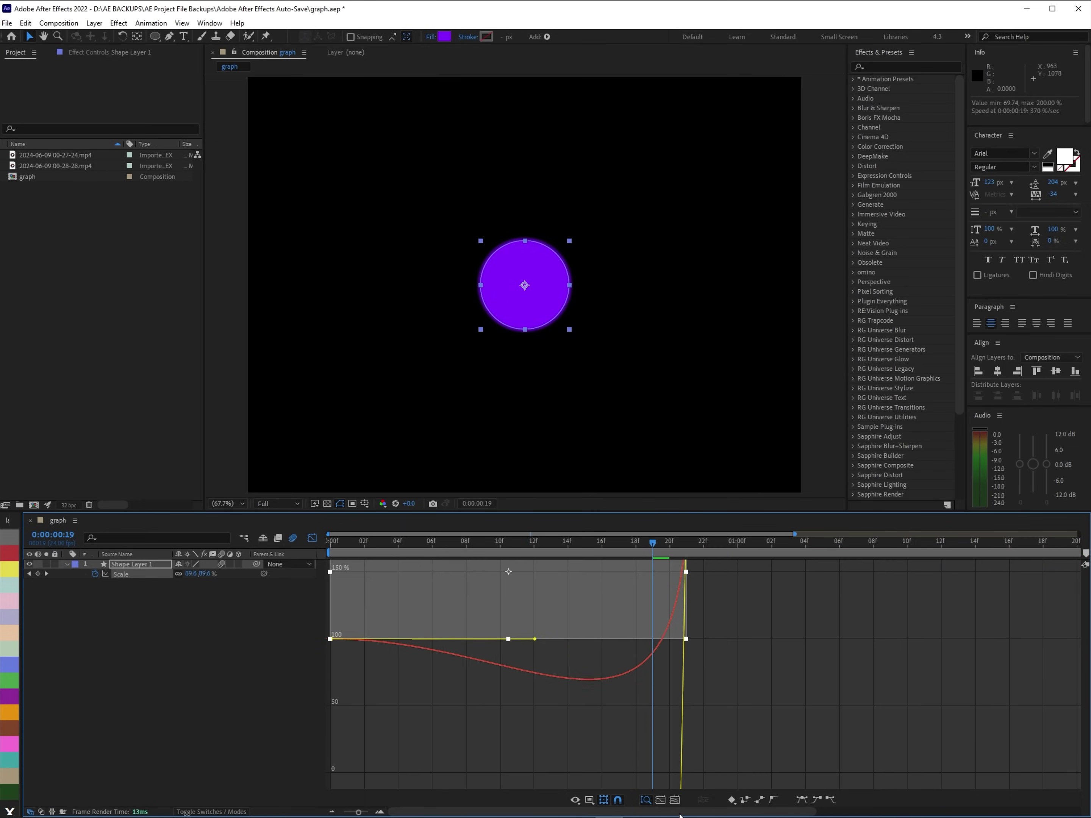
key("space")
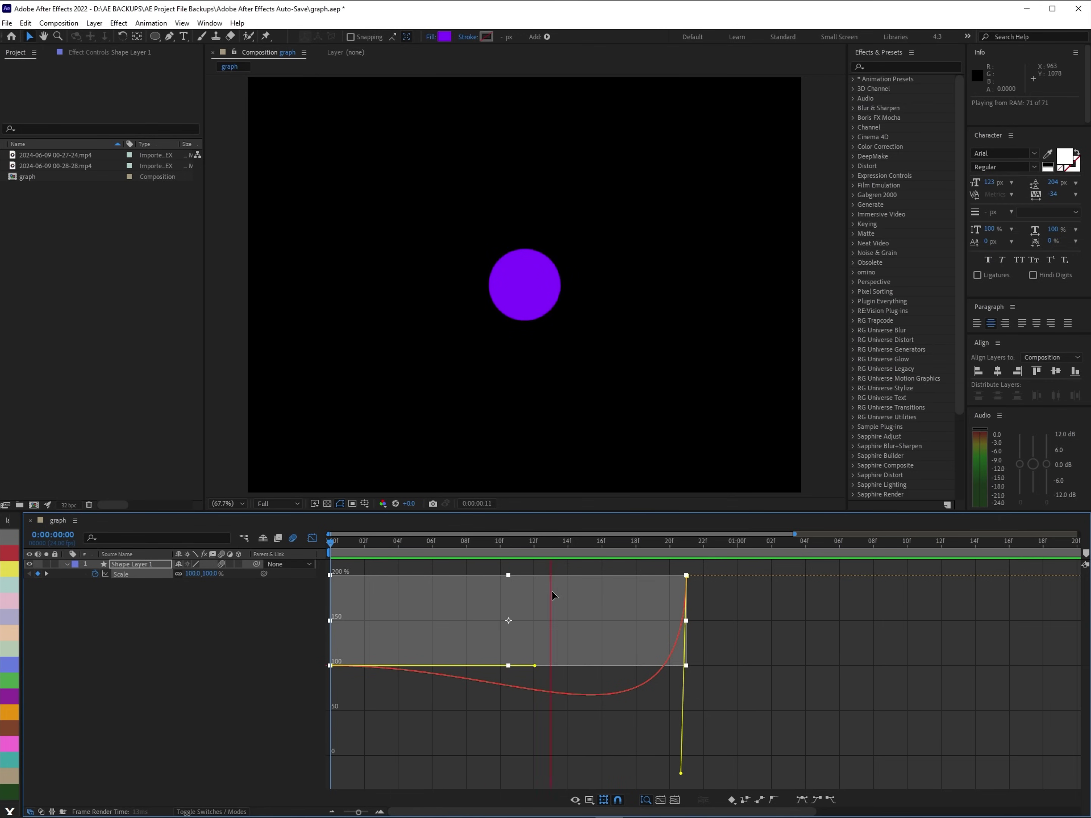
key("space")
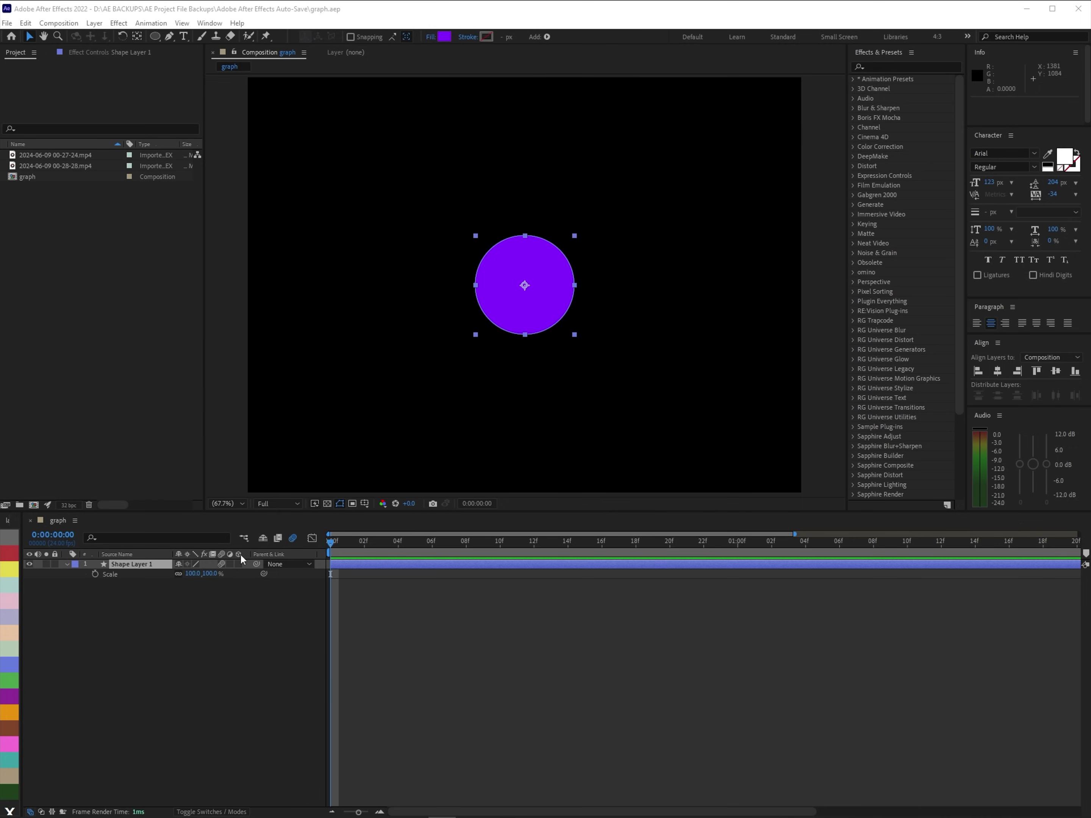
Keyframe Shape Layer 1's Position from 186, 540 at frame 0 to 1226, 540 at one second, and return to the start
left_click(367, 565)
key("p")
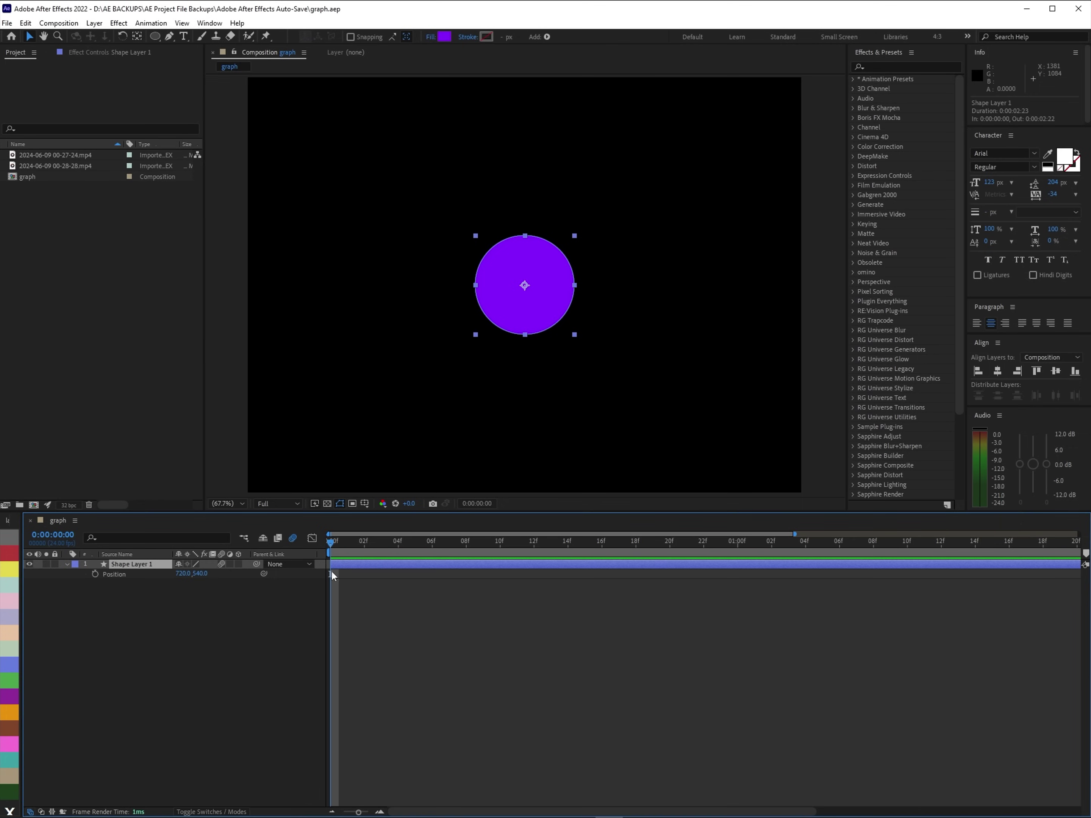
mouse_move(182, 580)
left_mouse_down()
mouse_move(170, 576)
mouse_move(171, 593)
left_mouse_up()
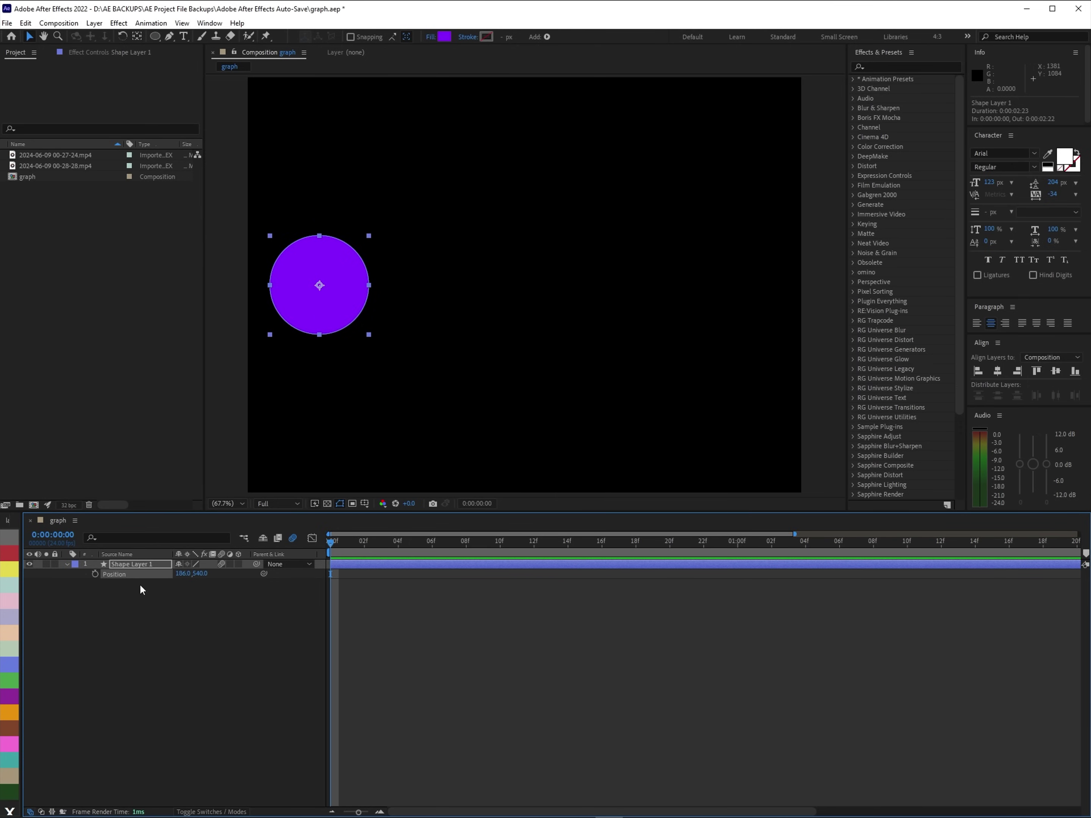
left_click_drag(367, 554, 730, 566)
left_click_drag(183, 573, 320, 575)
left_click(675, 614)
key("Home")
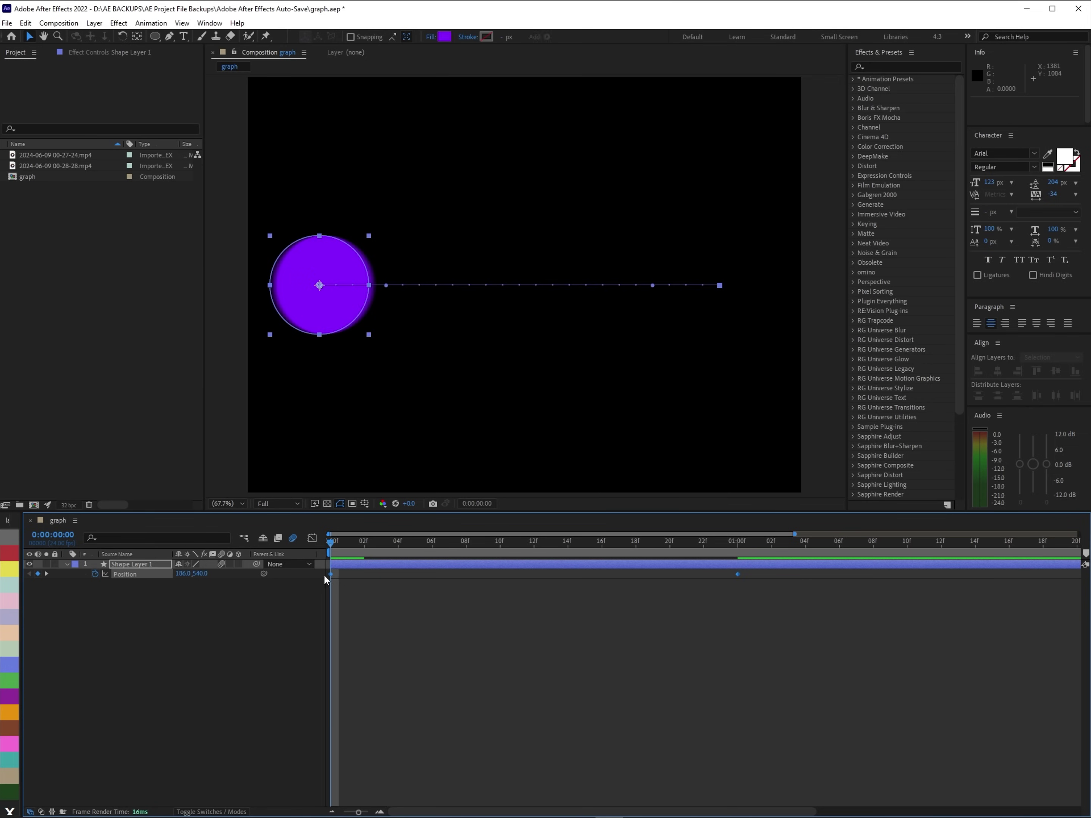
Apply Easy Ease to both Position keyframes and select the end keyframes in the Graph Editor
right_click(330, 575)
mouse_move(394, 718)
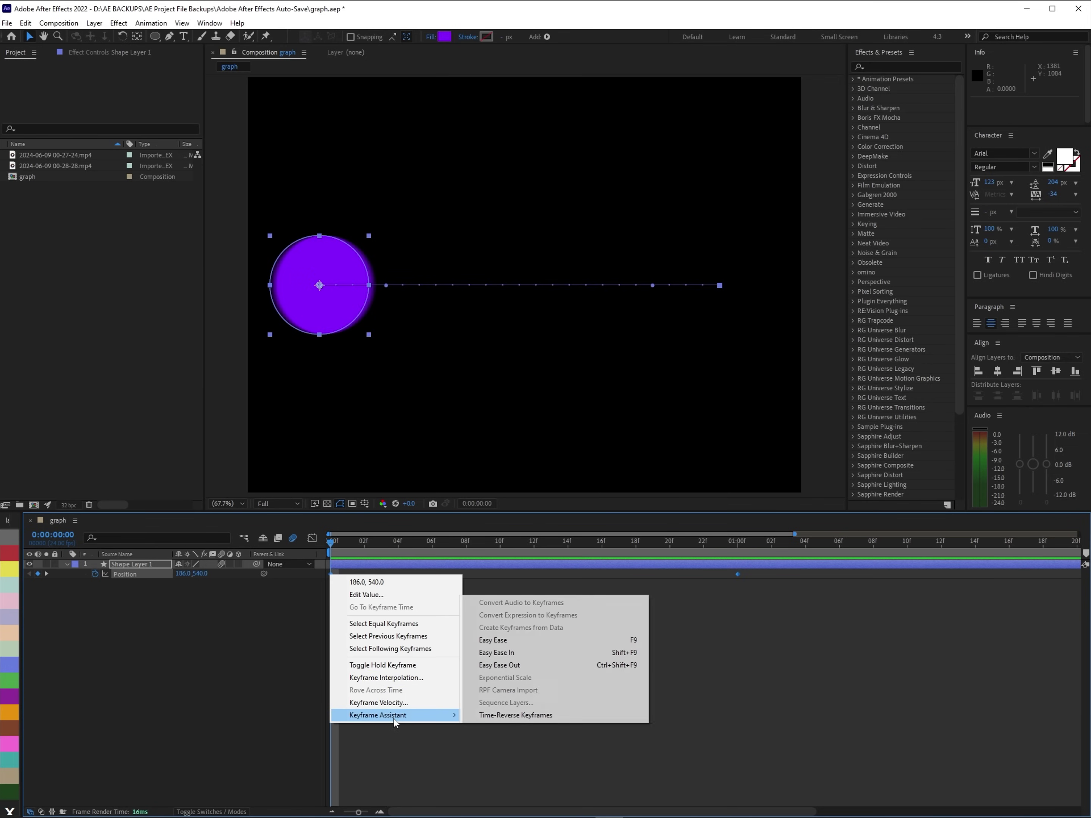
left_click(505, 642)
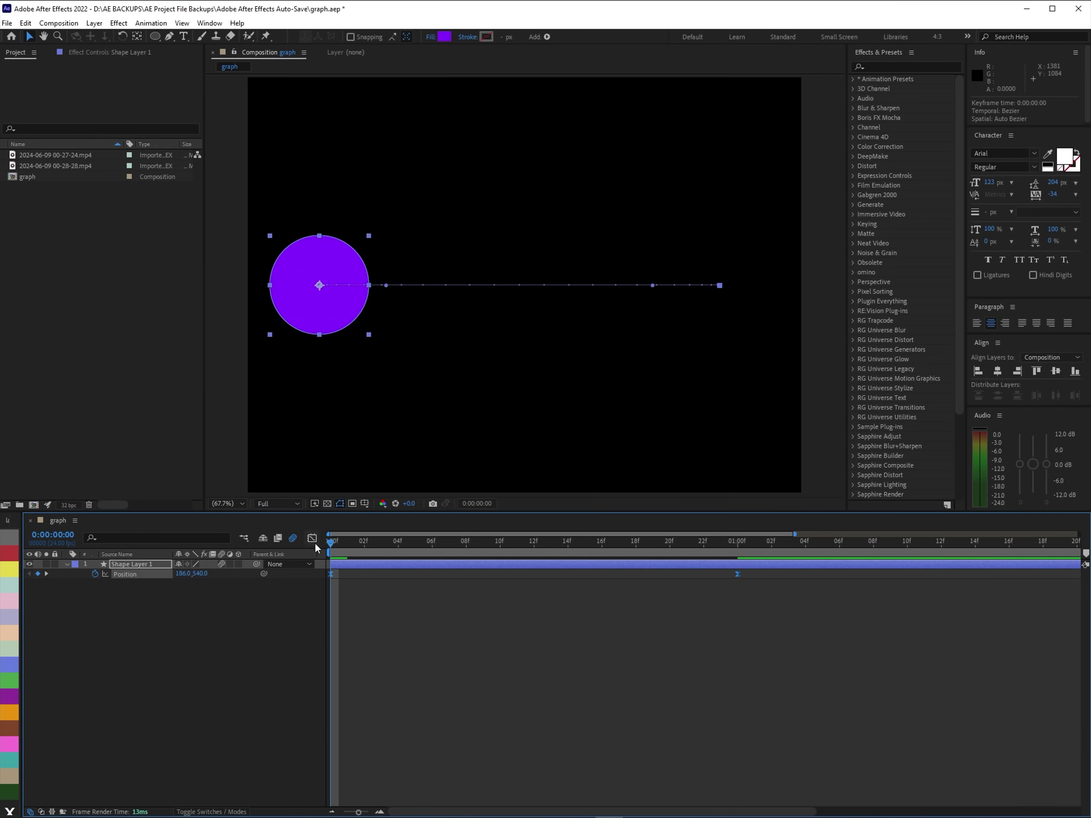
left_click(312, 539)
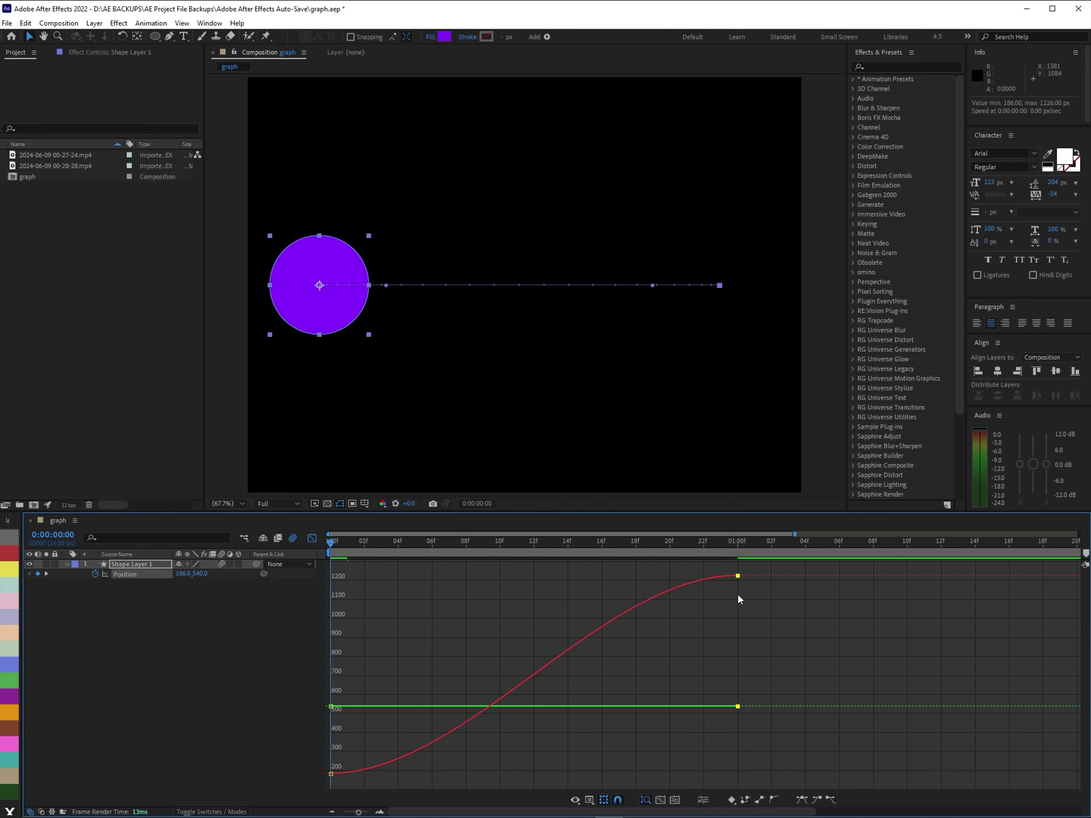
left_click_drag(792, 612, 684, 565)
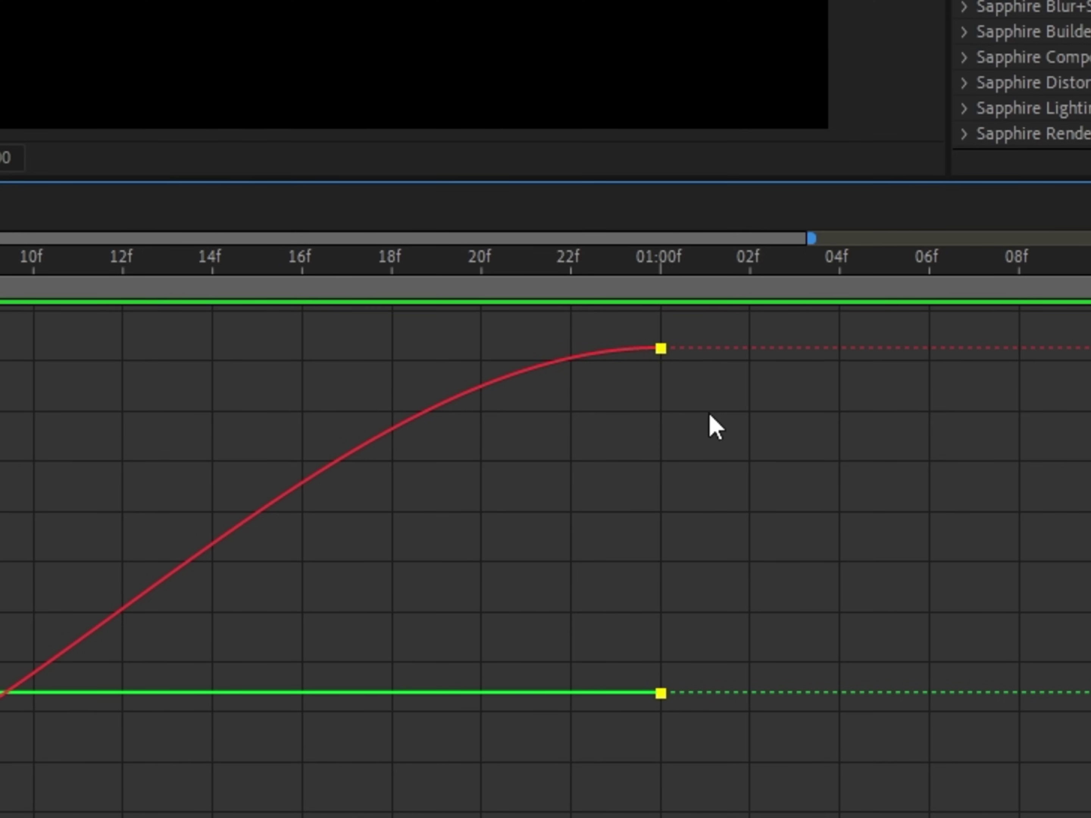
left_click_drag(777, 417, 538, 335)
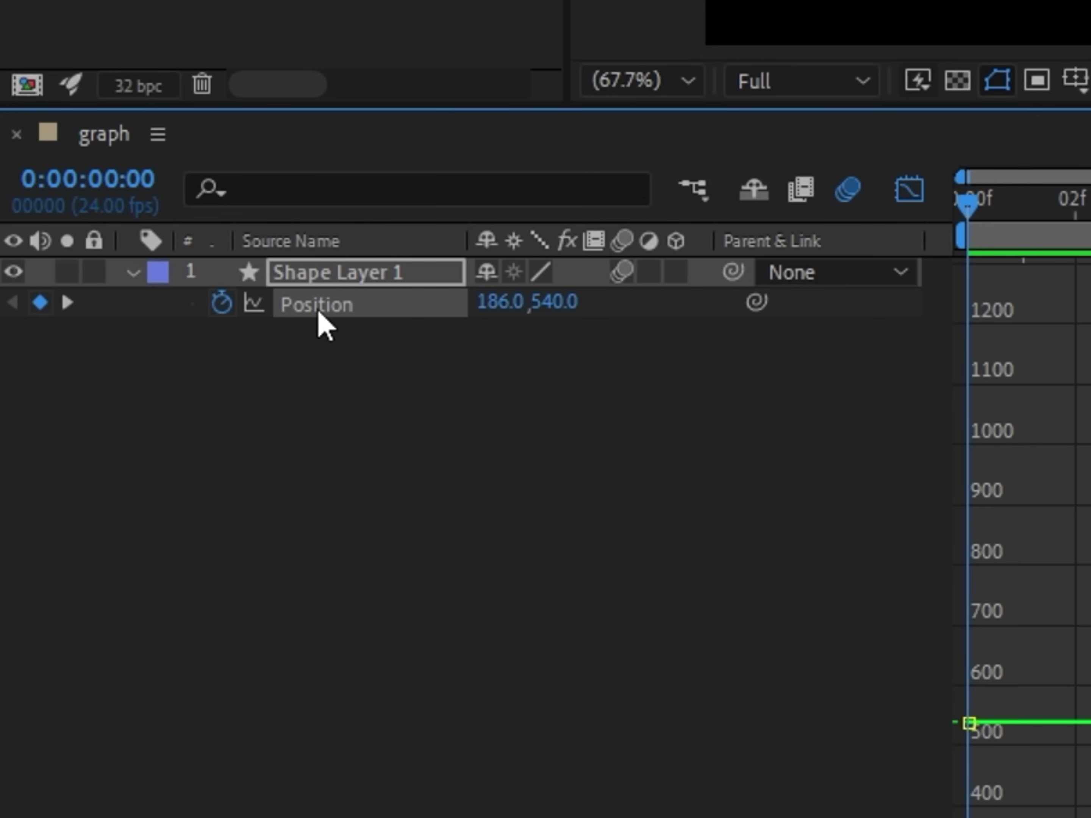
Separate the dimensions of Shape Layer 1's Position, and briefly switch the layer to 3D and back
right_click(318, 312)
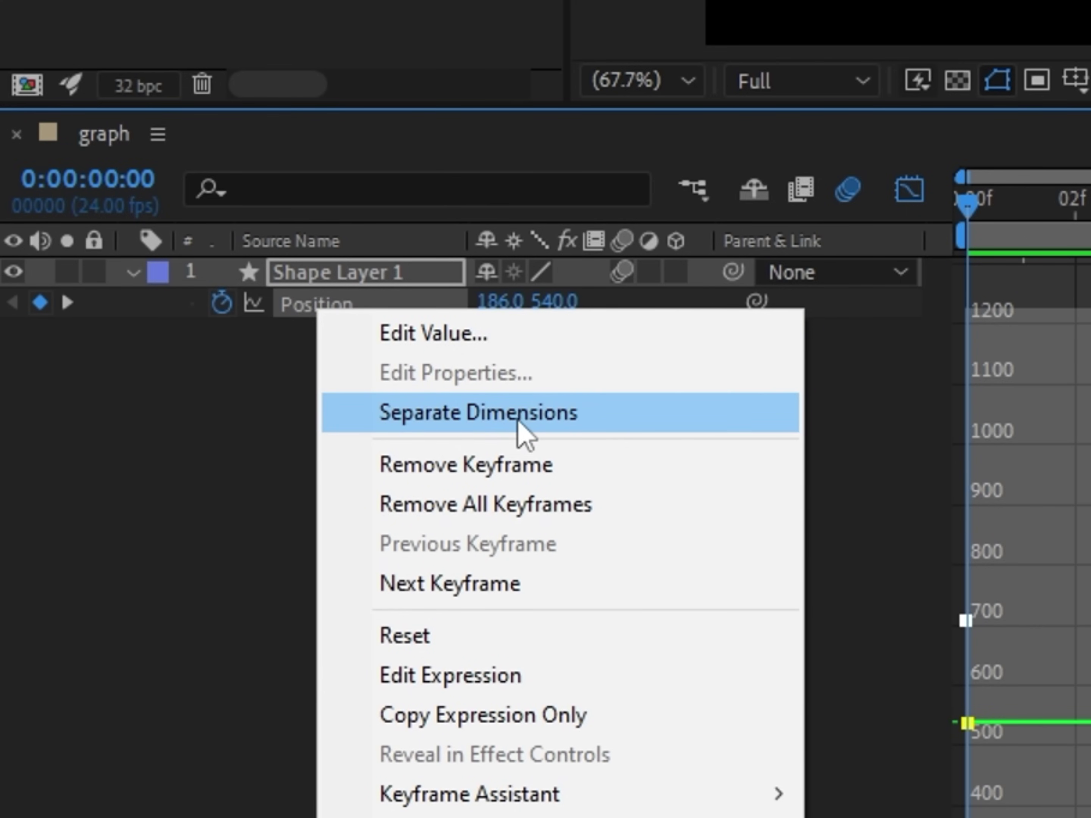
left_click(500, 422)
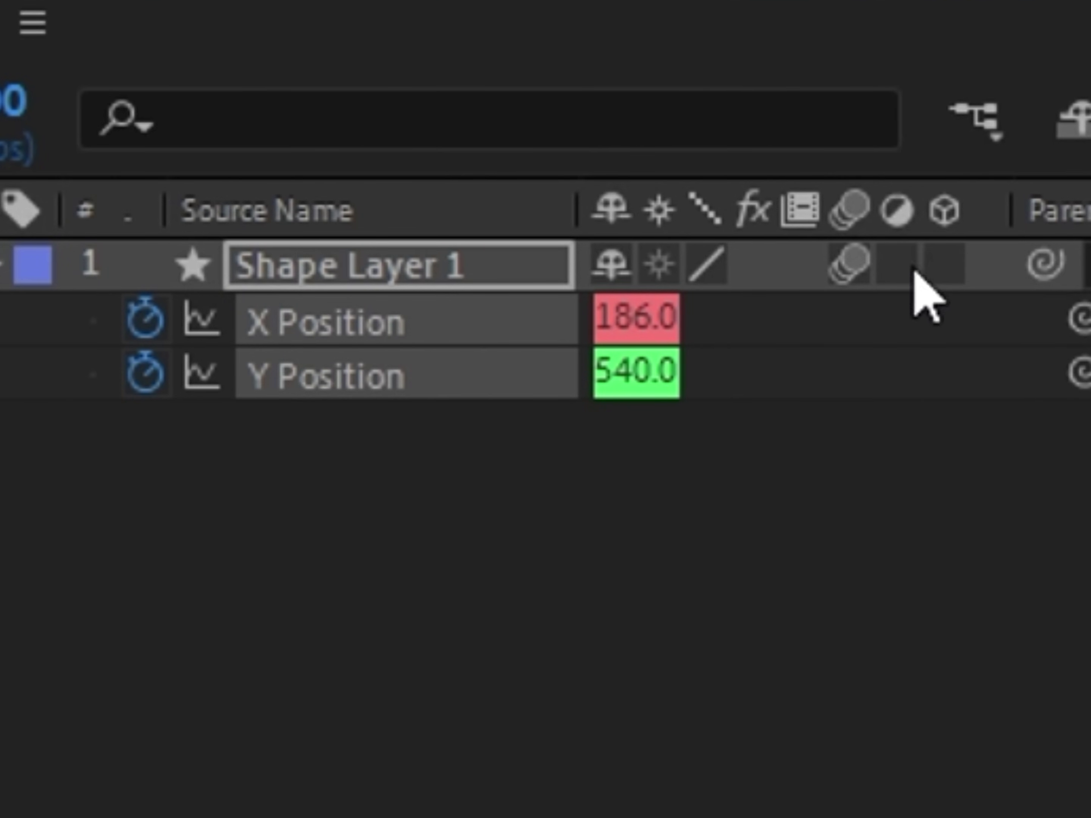
left_click(944, 264)
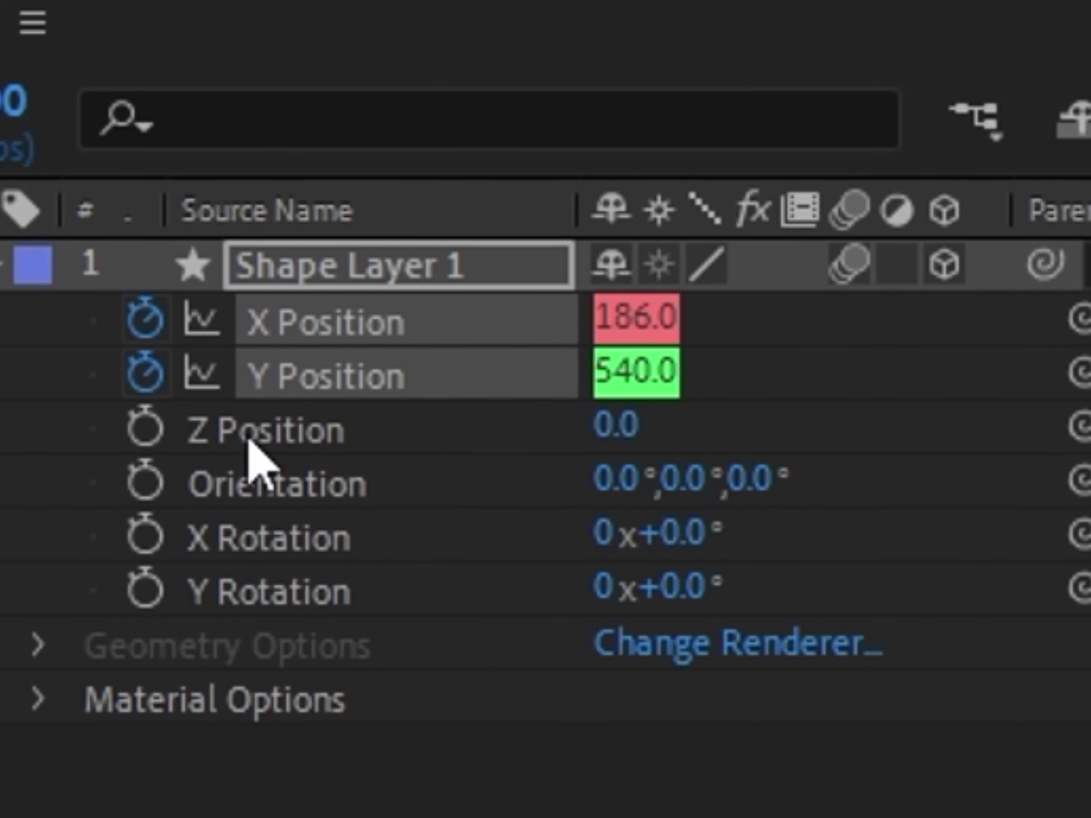
left_click(935, 275)
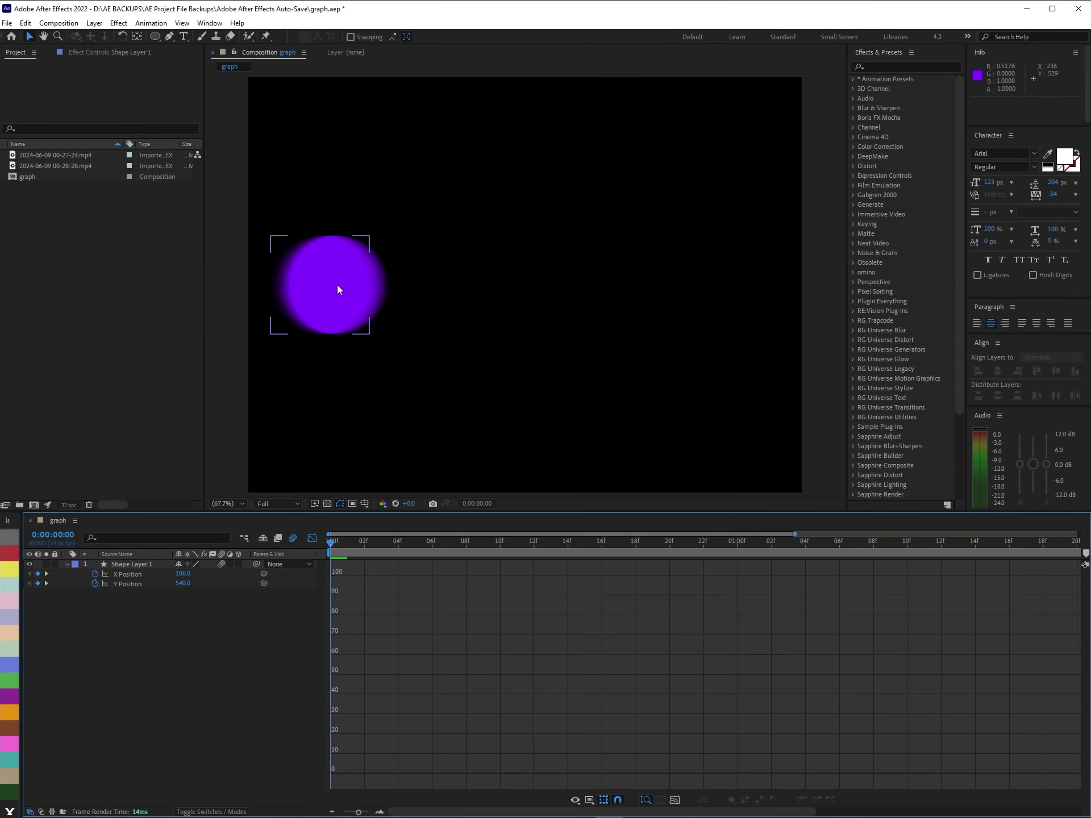
left_click(460, 287)
left_click(353, 300)
left_click(581, 296)
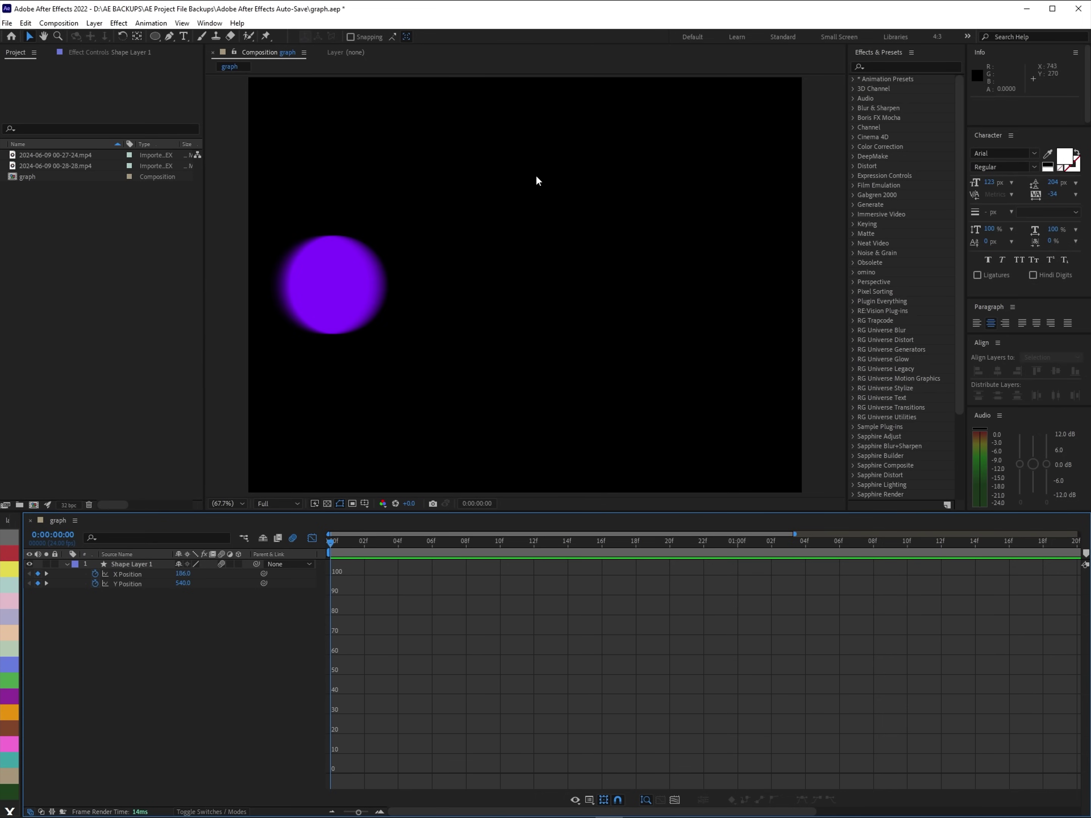
Examine the separated Y Position graph, scrub to frame 13, and remove all Y Position keyframes
left_click(140, 589)
left_click(130, 576)
left_click(131, 583)
left_click_drag(367, 646, 326, 685)
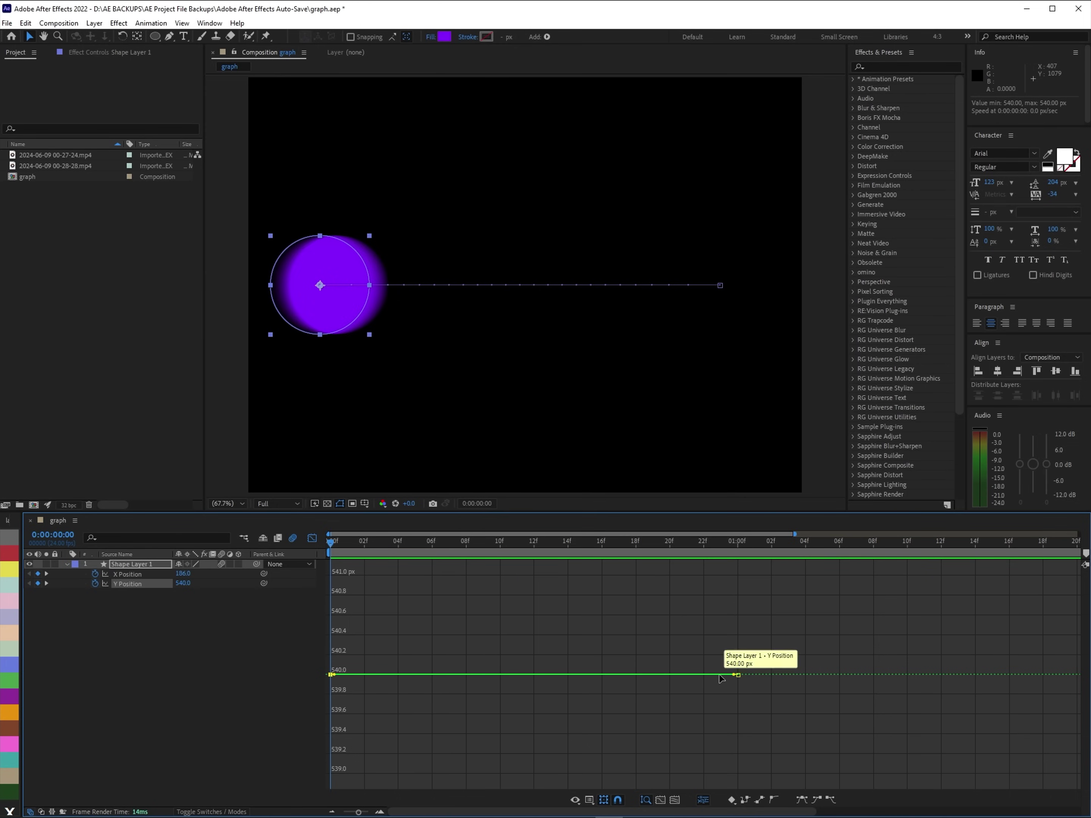
left_click_drag(344, 553, 547, 637)
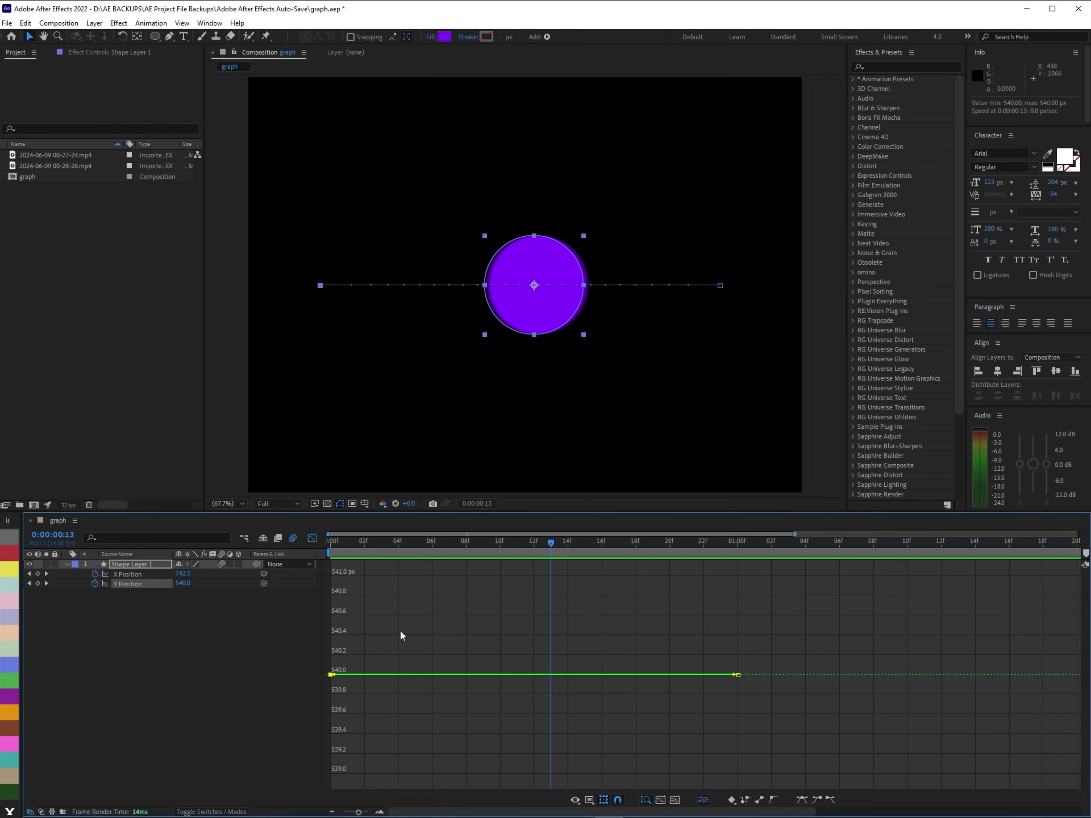
left_click(95, 583)
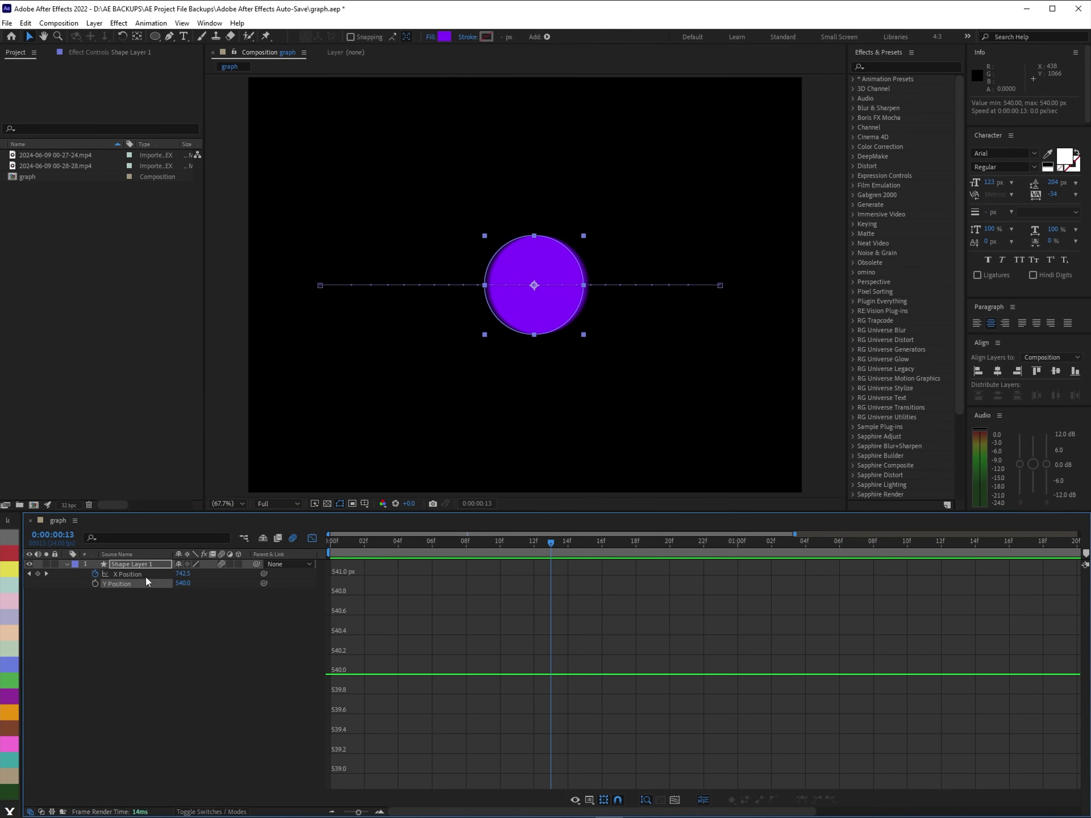
Raise the first X Position keyframe's handle to about 1200 and extend the last's flat handle to nearly frame 0, previewing the fast start
left_click(135, 575)
left_click_drag(787, 595, 682, 568)
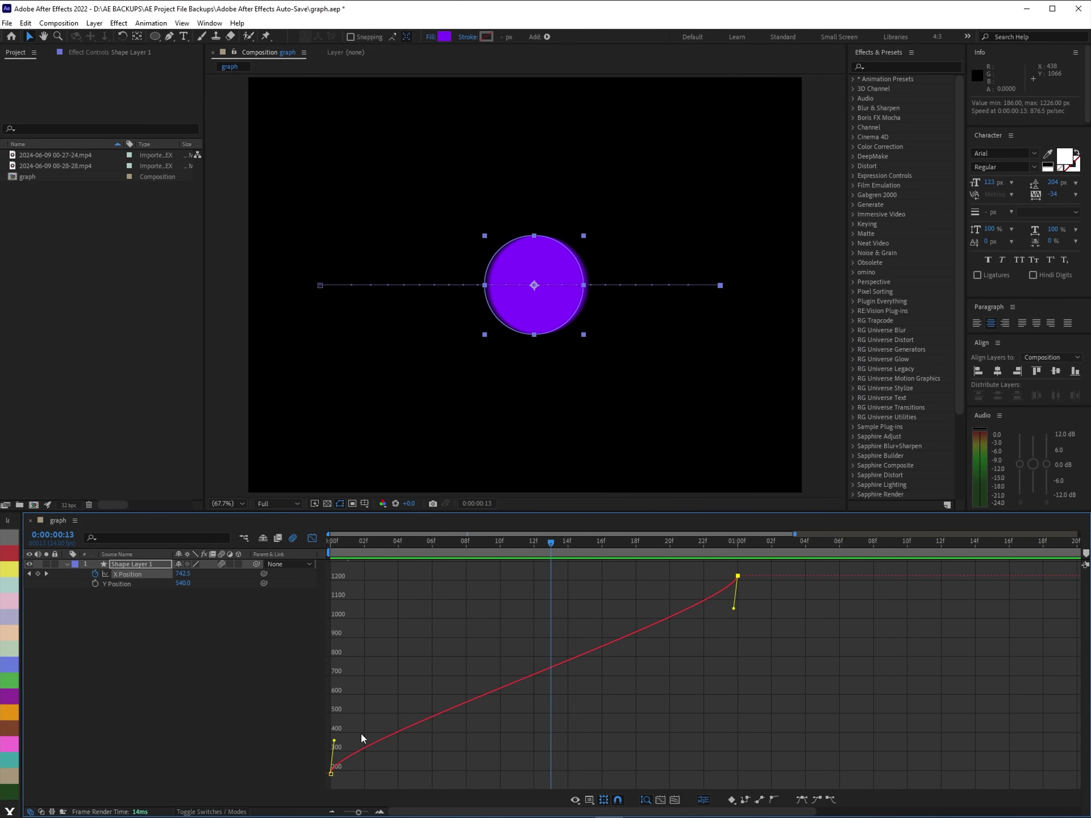
left_click_drag(335, 742, 329, 580)
left_click_drag(734, 609, 360, 580)
key("space")
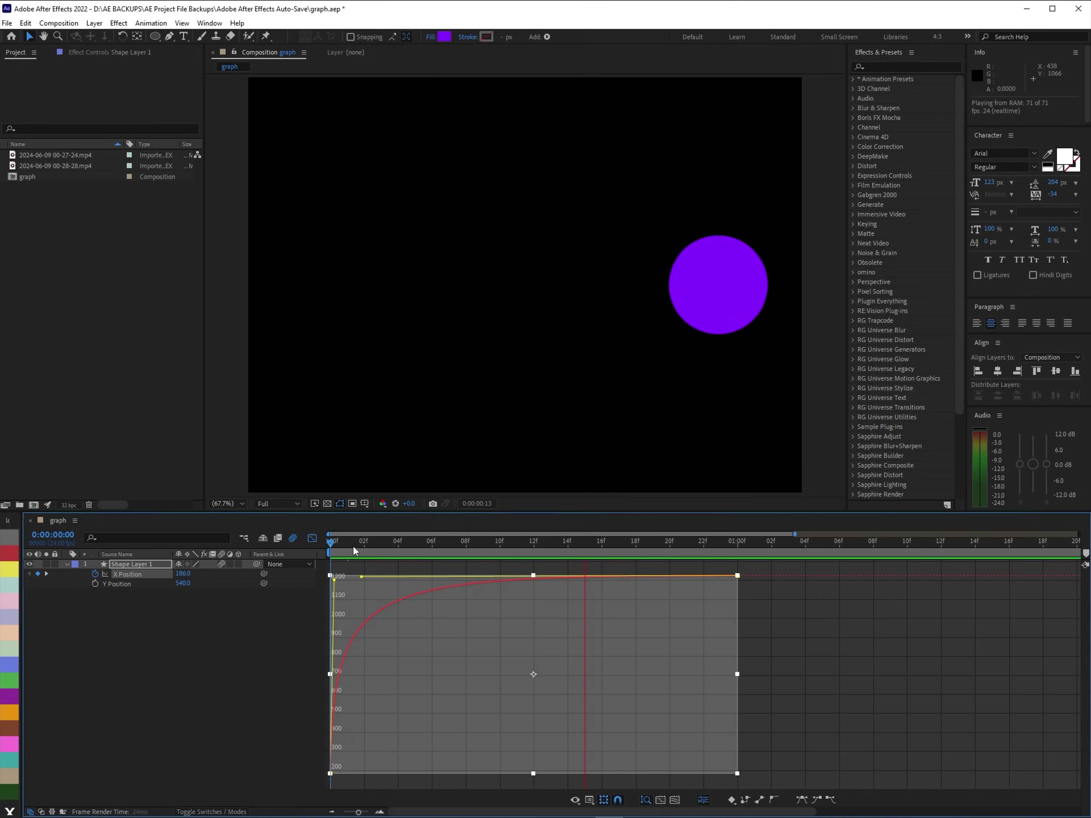
left_click_drag(361, 576, 337, 576)
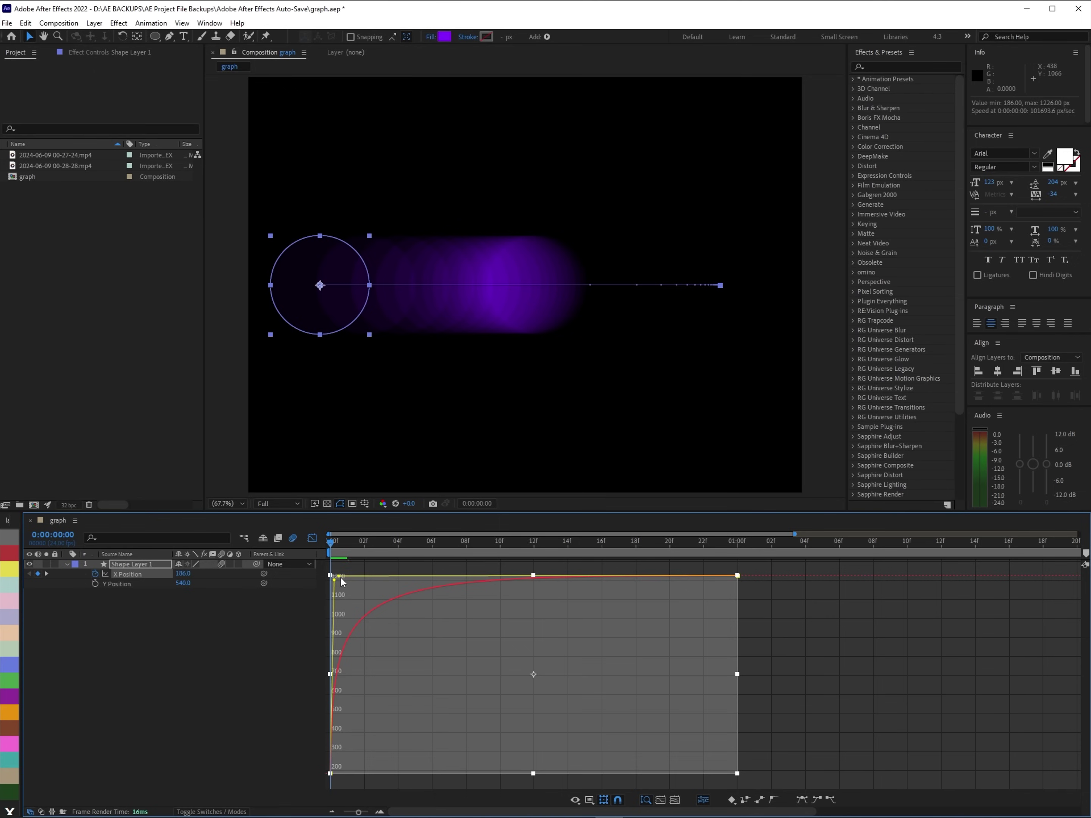
key("space")
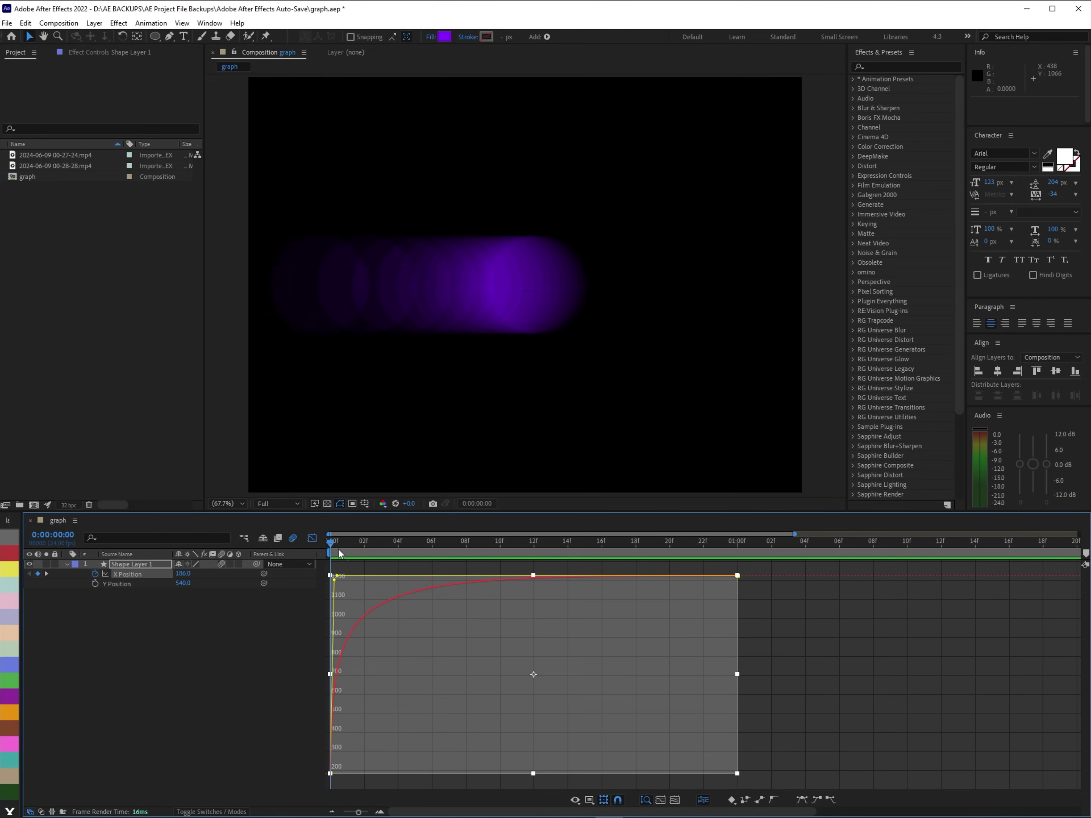
Shorten the last X Position keyframe's handle to about frame 18 and the first's to about 480, then preview the softer curve
left_click_drag(337, 576, 414, 574)
left_click_drag(693, 575, 635, 577)
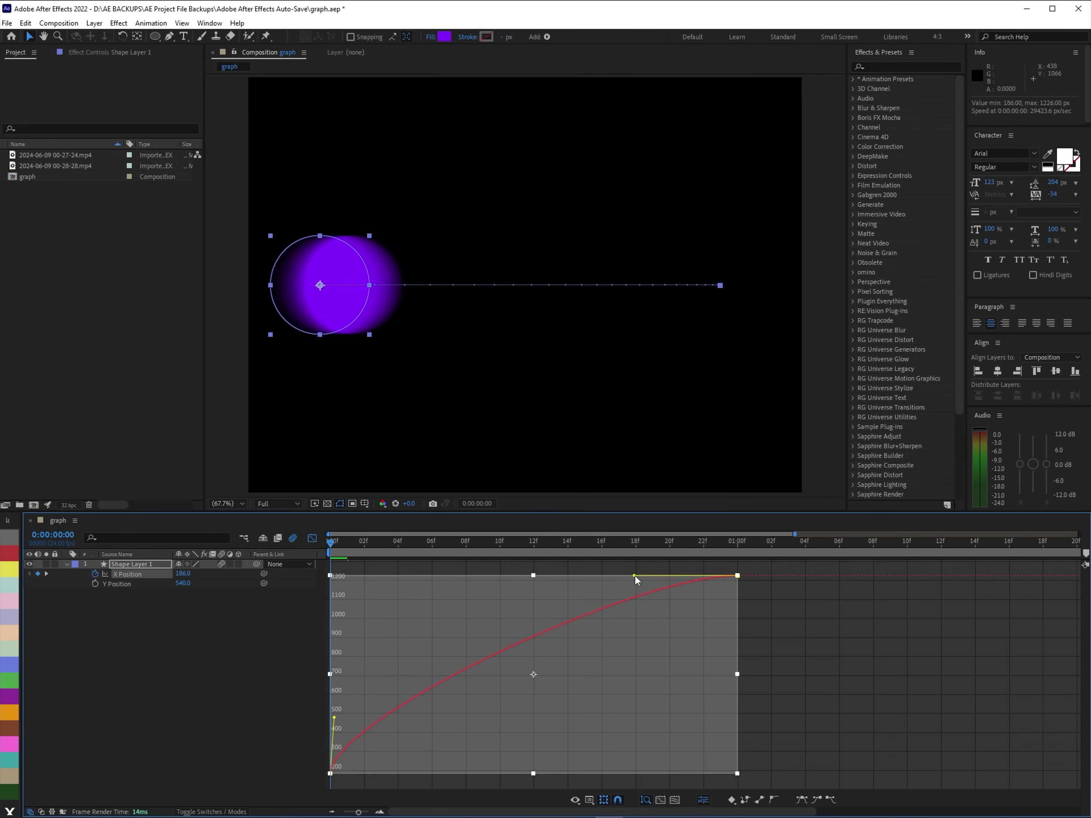
key("space")
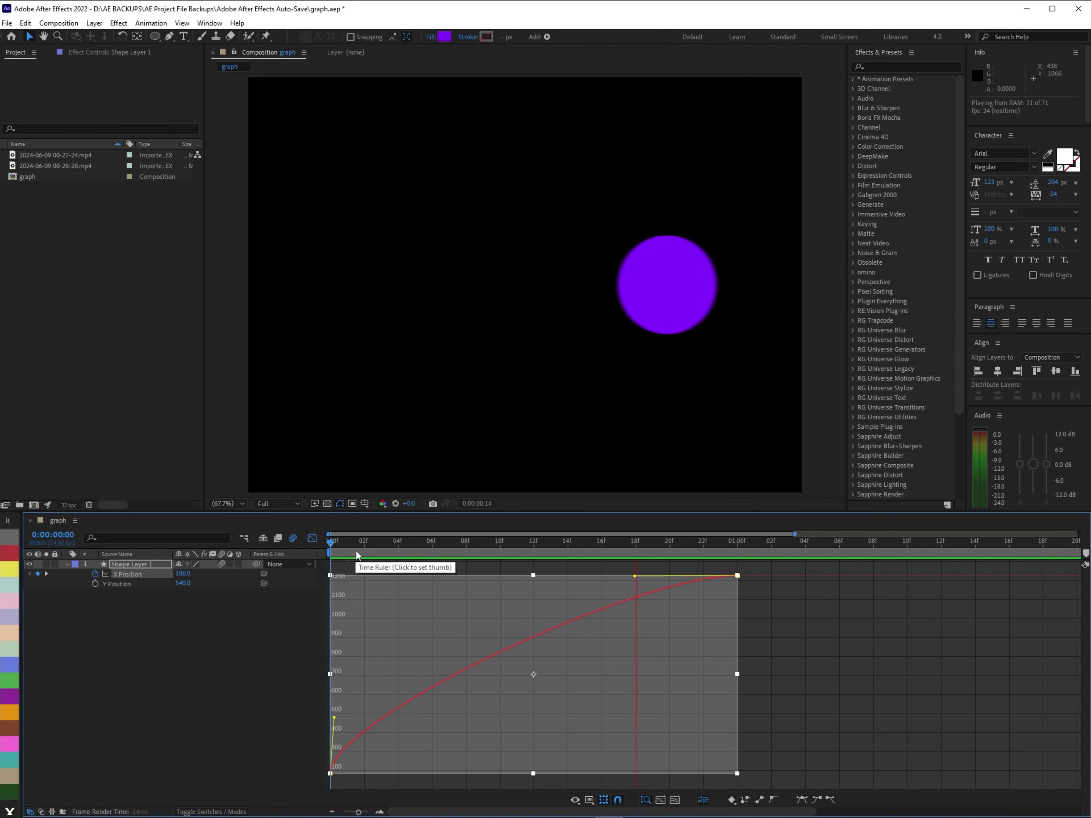
key("space")
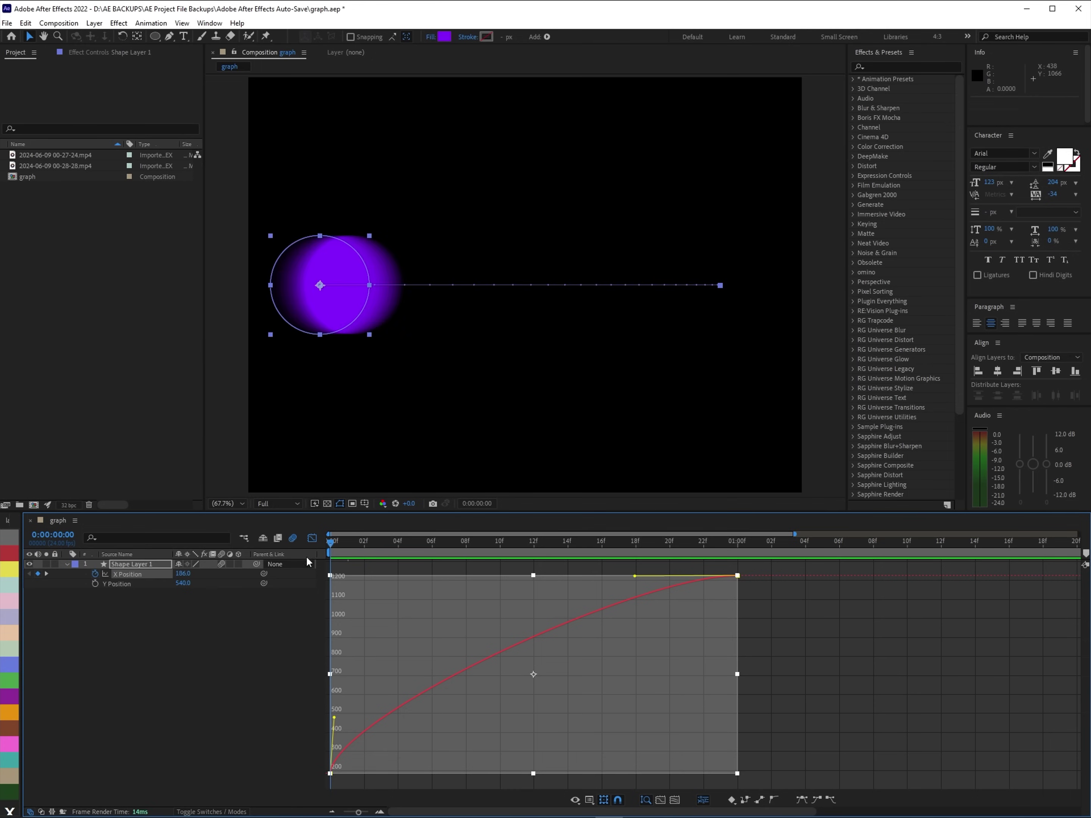
Pull the last X Position keyframe's handle down to about 380 and lay the first's flat to about frame 21 for a slow start
left_click_drag(637, 578, 786, 743)
left_click_drag(338, 724, 690, 779)
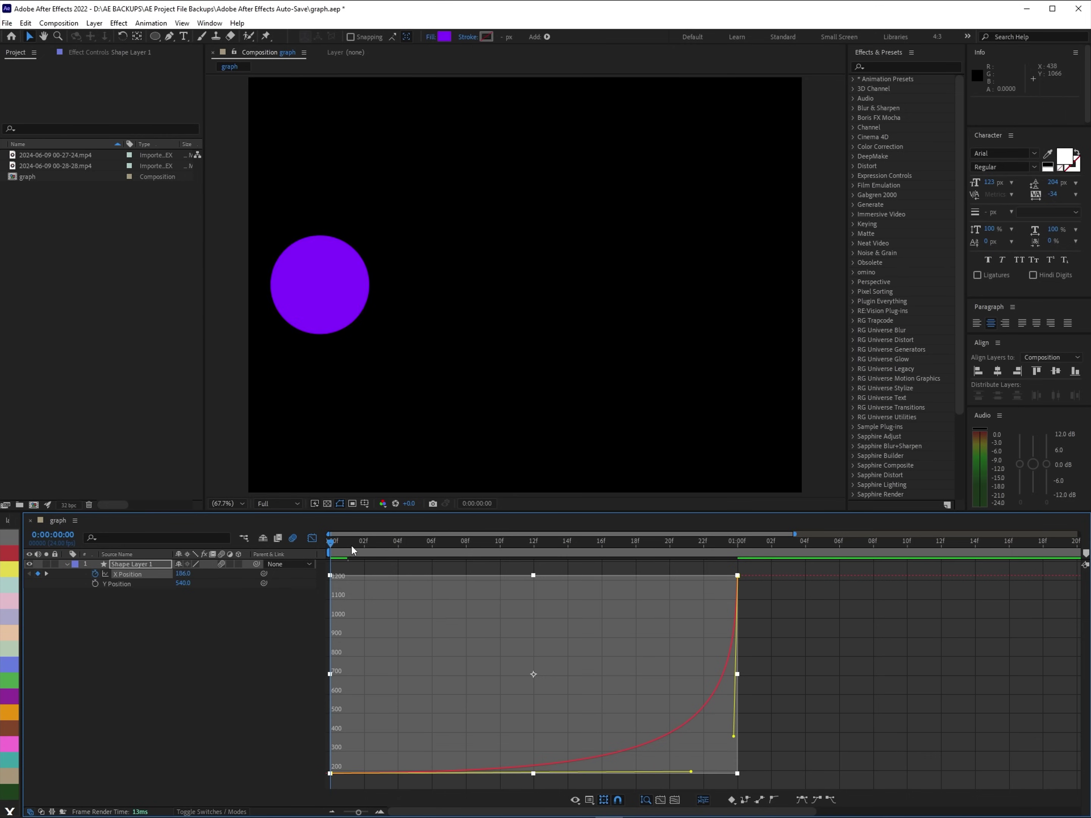
Lay both X Position handles nearly flat, the last's reaching about frame 11 and the first's about frame 7, and preview the gentle S-curve
key("space")
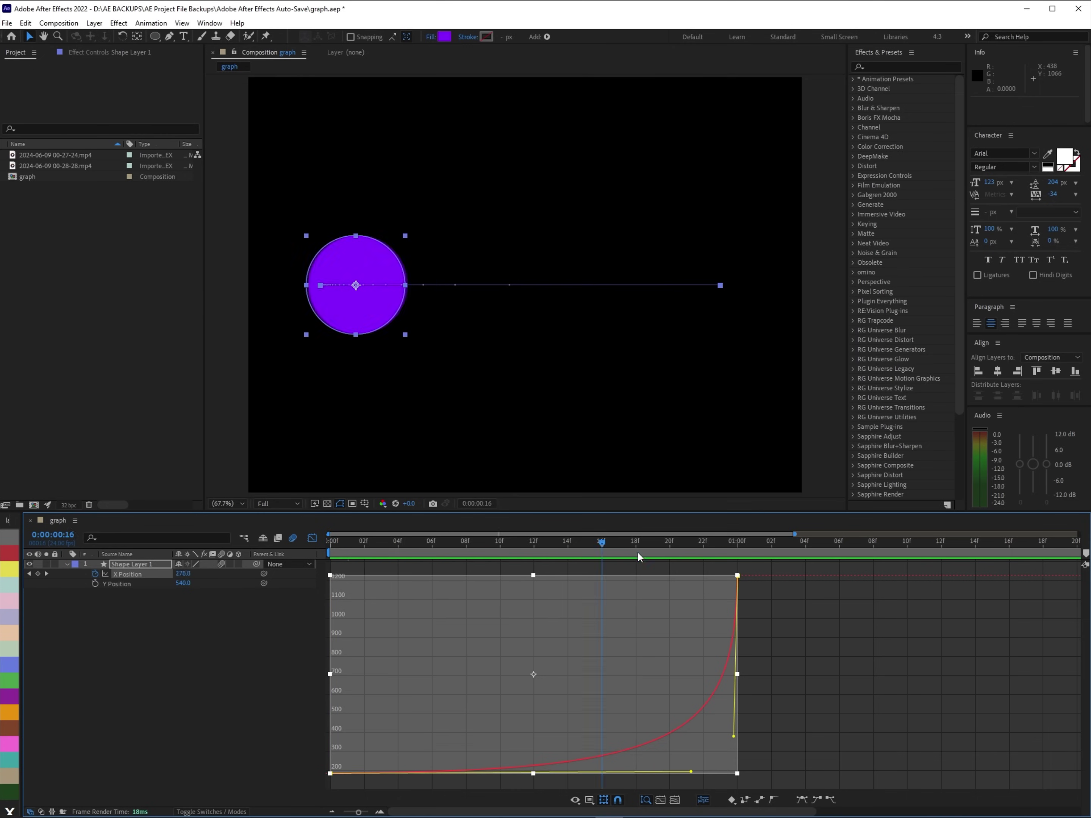
left_click_drag(733, 736, 381, 576)
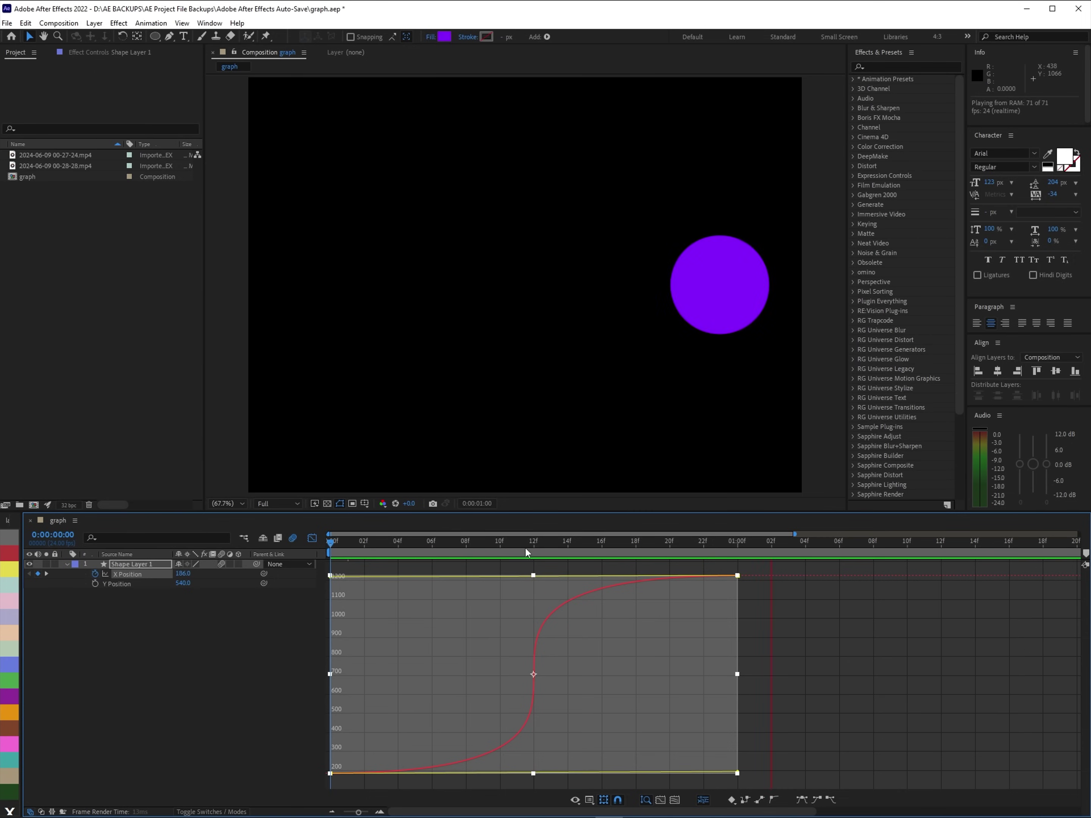
left_click_drag(381, 575, 518, 581)
left_click_drag(685, 773, 453, 772)
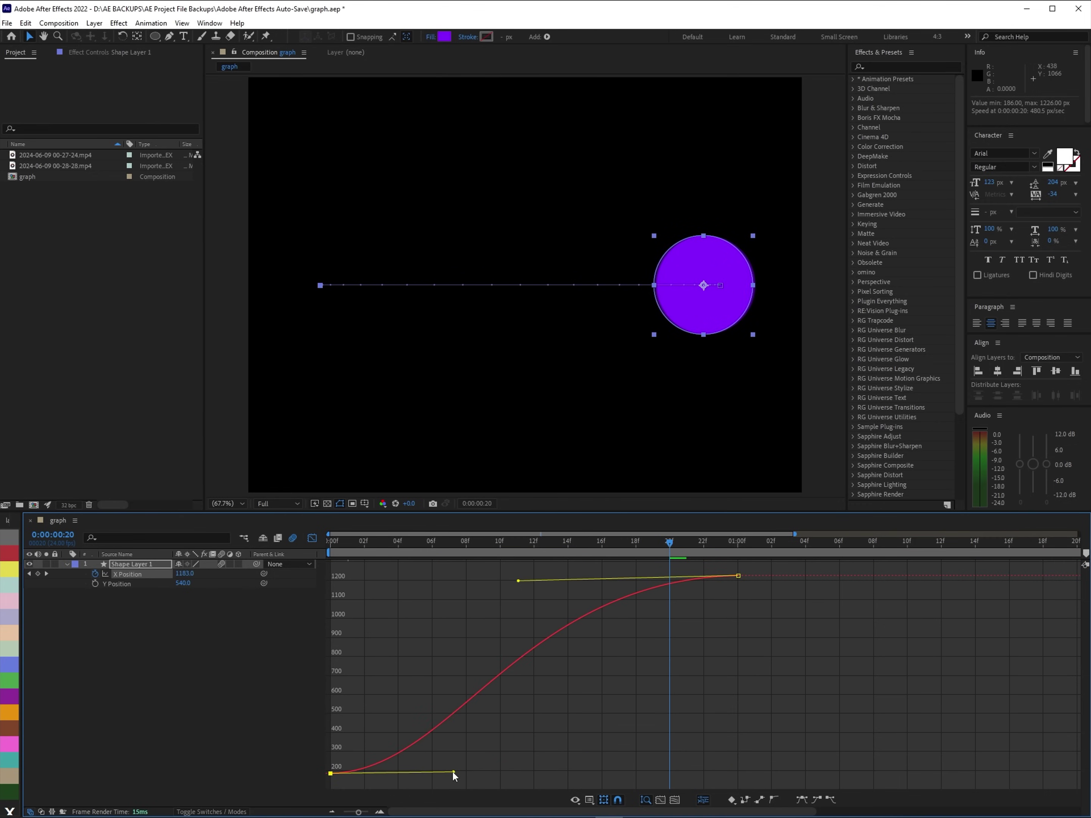
key("space")
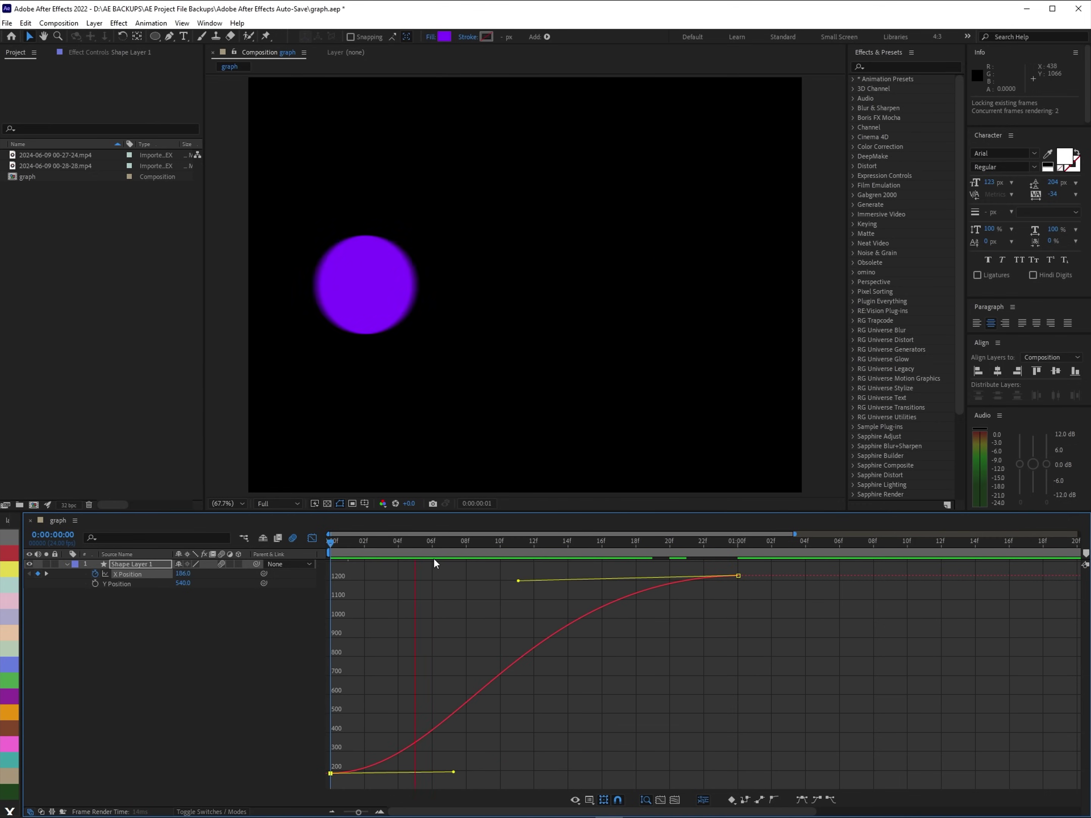
key("space")
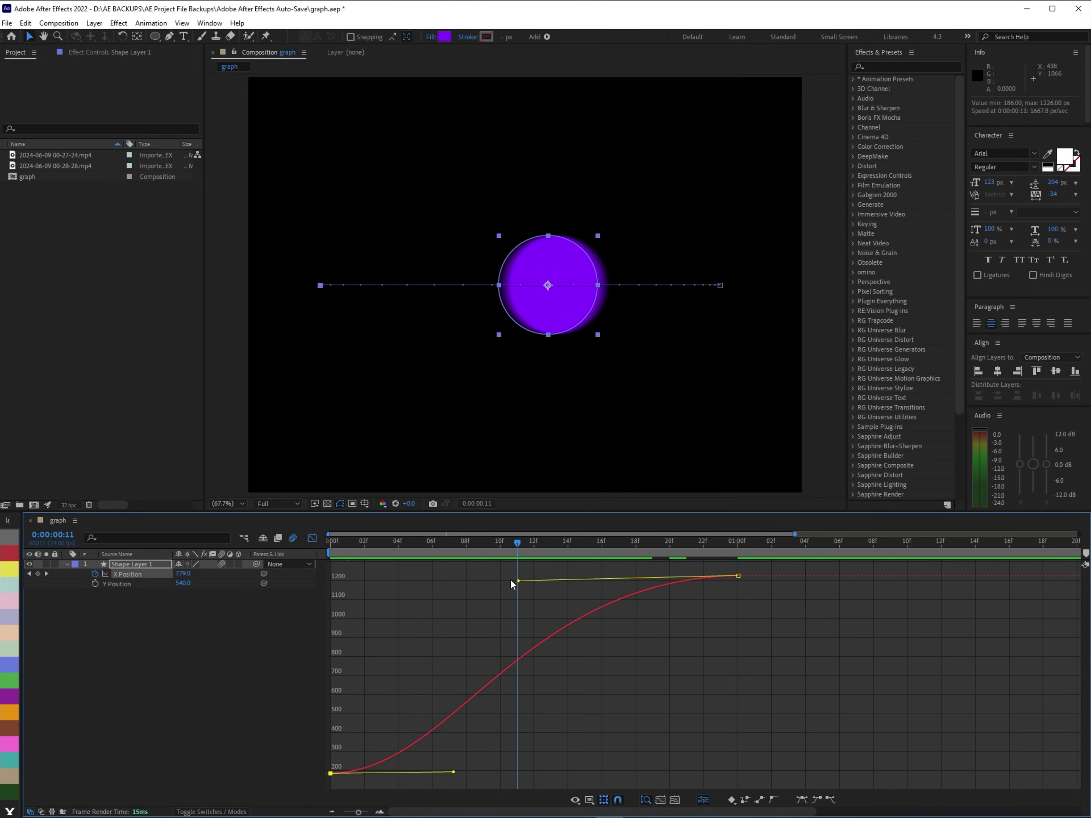
Extend the last X Position keyframe's handle to nearly frame 0 and the first's to frame 24, then preview the steep S-curve
left_click(531, 646)
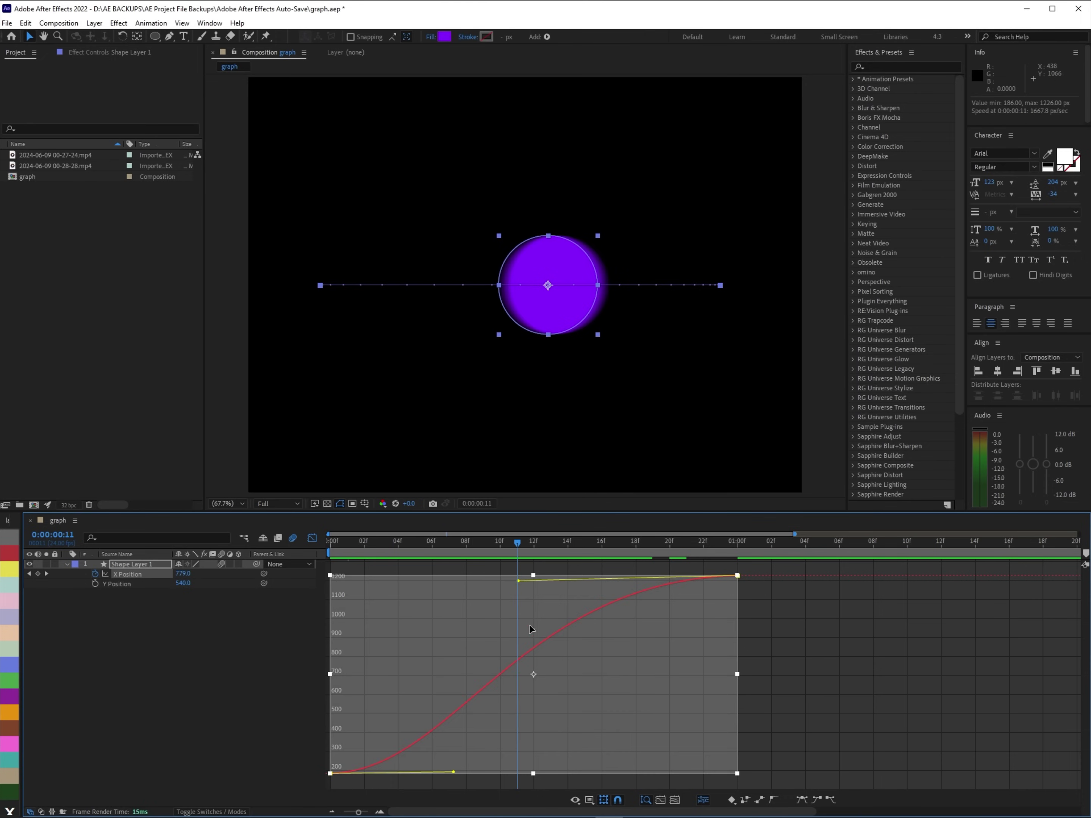
left_click_drag(518, 581, 312, 664)
key("space")
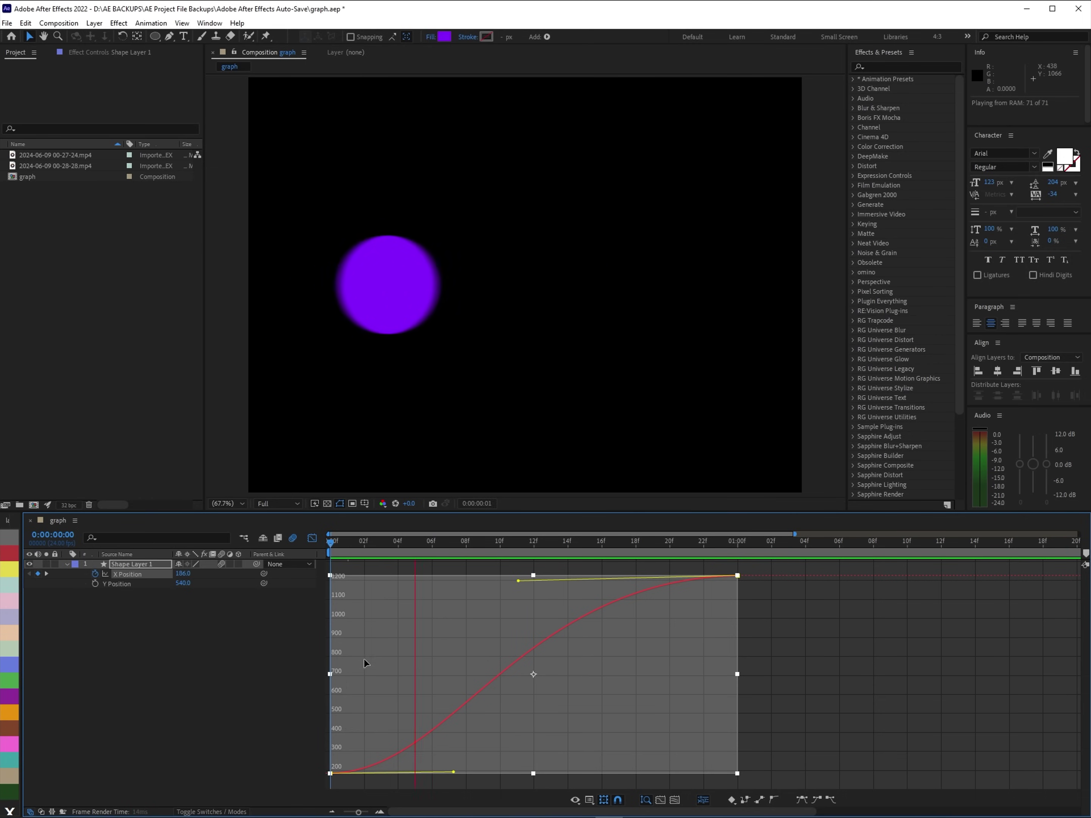
key("space")
left_click_drag(518, 581, 336, 580)
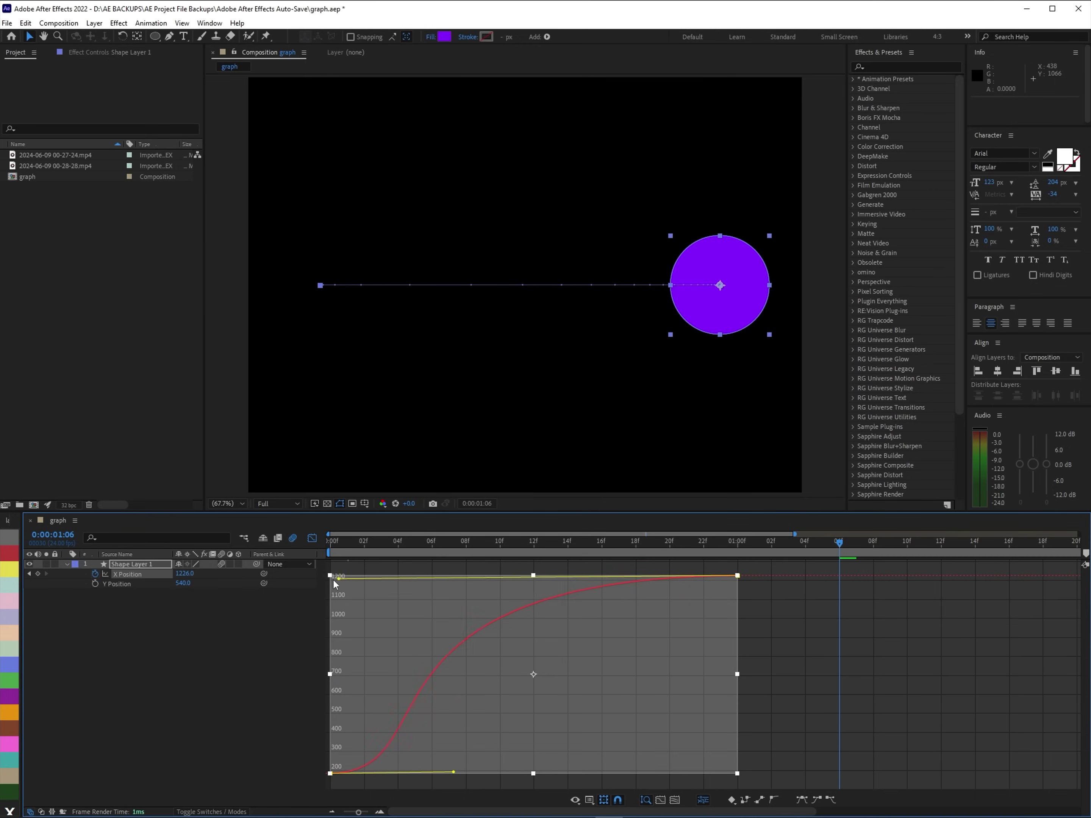
left_click_drag(454, 771, 737, 769)
left_click(335, 548)
key("space")
left_click(346, 550)
key("space")
key("space")
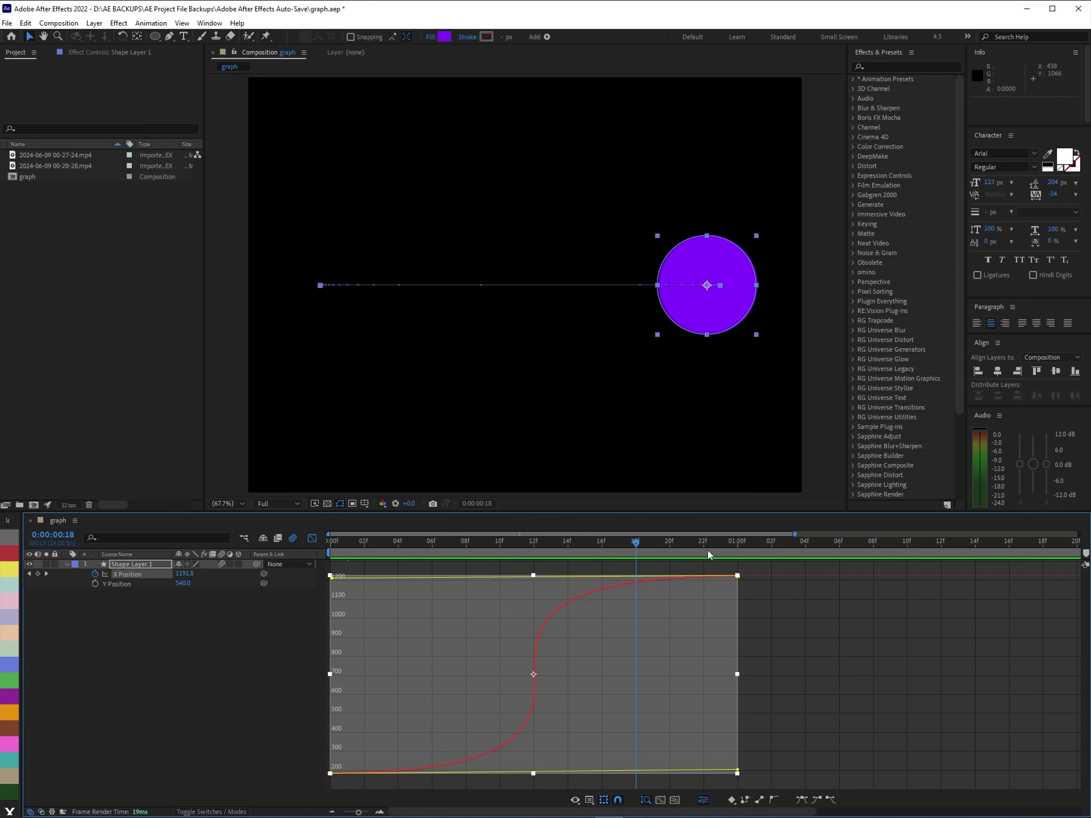
Raise the first X Position keyframe's handle to about 1180 and pull the last's down to about 240, previewing the slow middle
left_click(789, 626)
mouse_move(334, 577)
left_mouse_down()
mouse_move(556, 633)
mouse_move(760, 762)
mouse_move(338, 618)
mouse_move(334, 583)
left_mouse_up()
key("space")
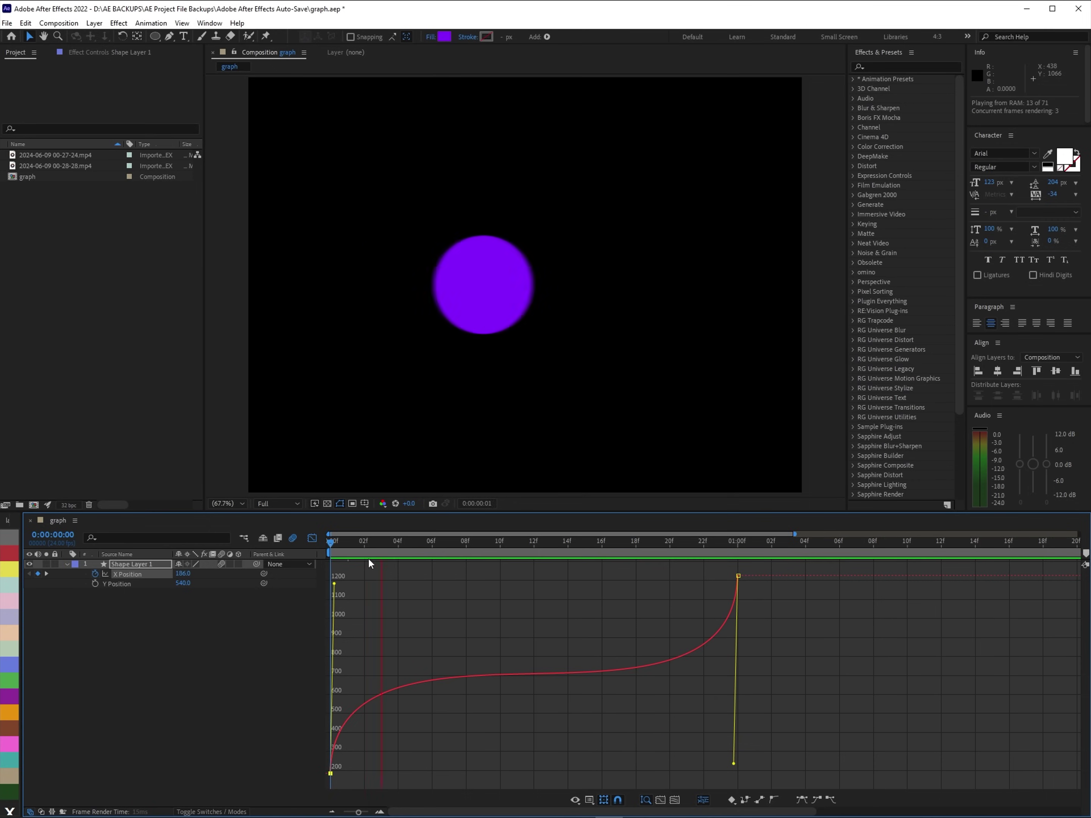
key("space")
key("space")
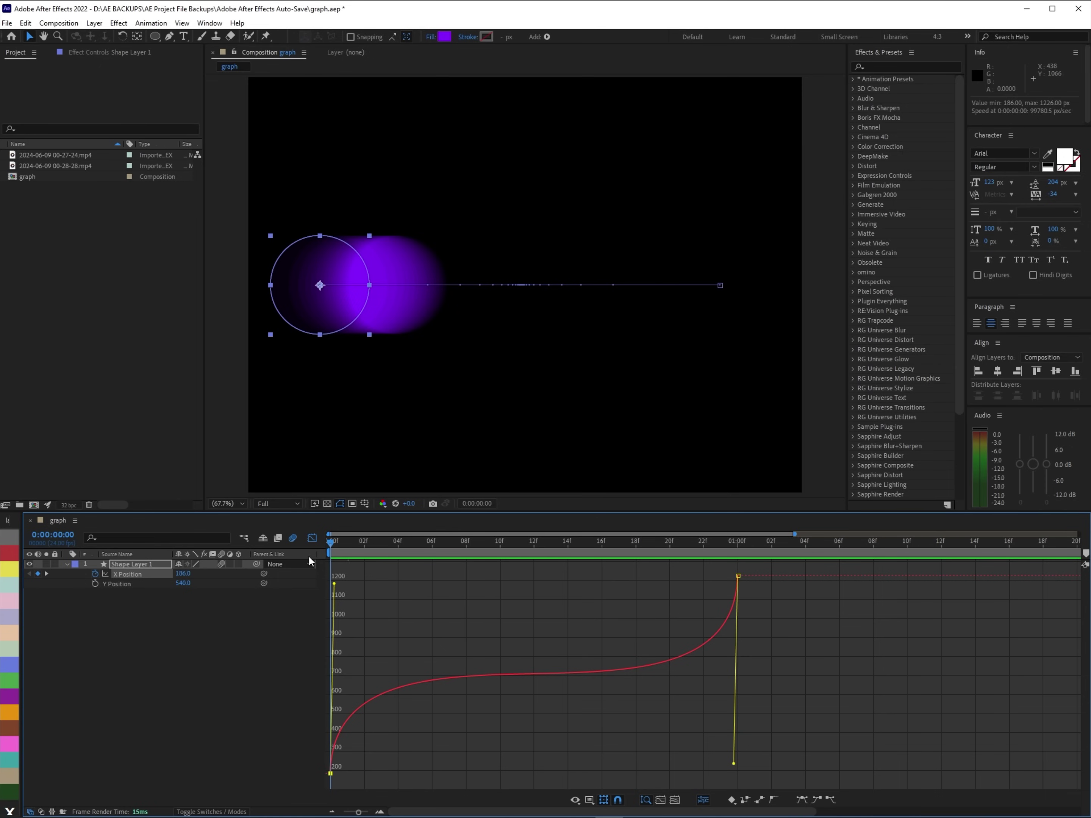
In the keyframe view, add a third X Position keyframe of 729 past the existing ones and move it to 0:00:01:17
left_click(311, 538)
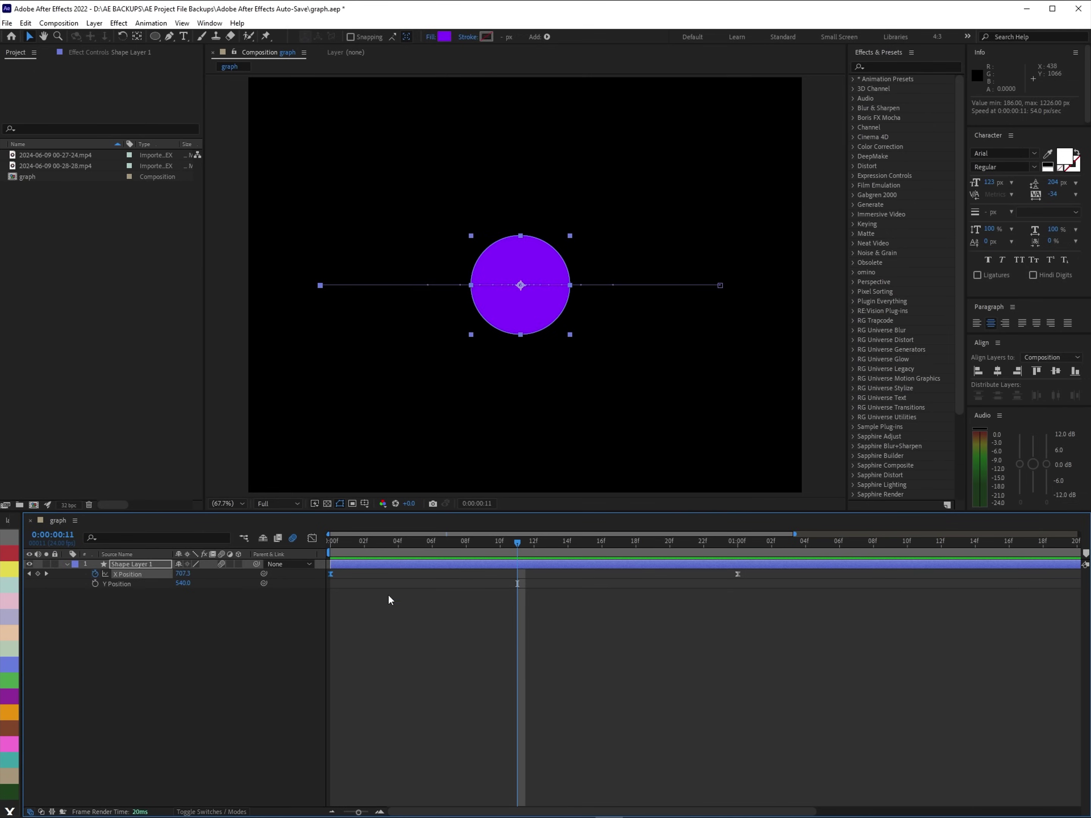
left_click(608, 600)
left_click_drag(802, 534, 1012, 535)
left_click_drag(647, 540, 758, 562)
left_click(759, 563)
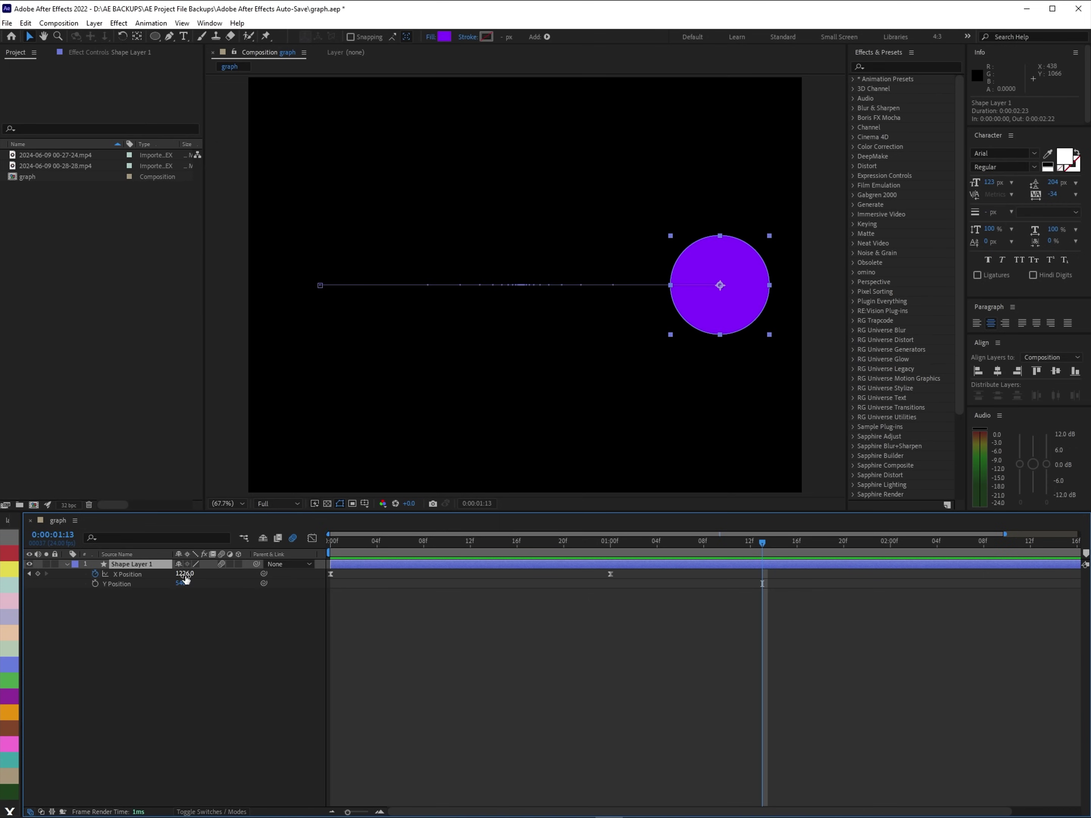
left_click_drag(185, 579, 49, 580)
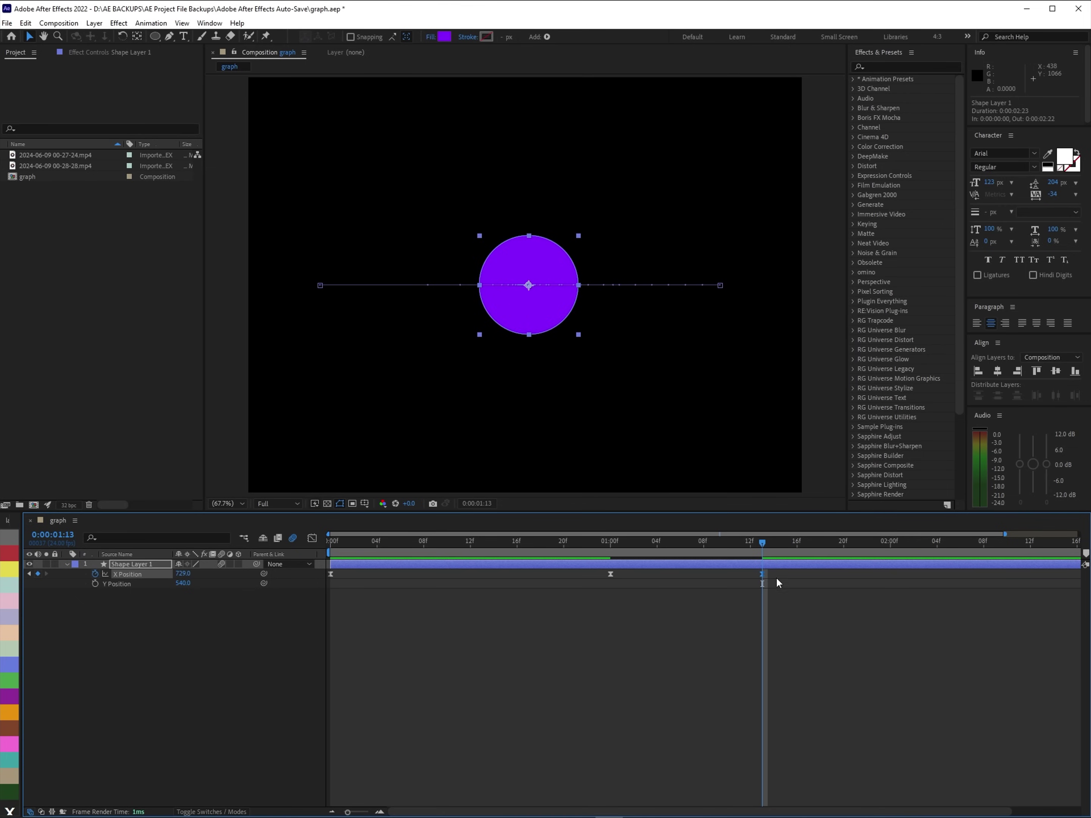
left_click_drag(764, 574, 814, 576)
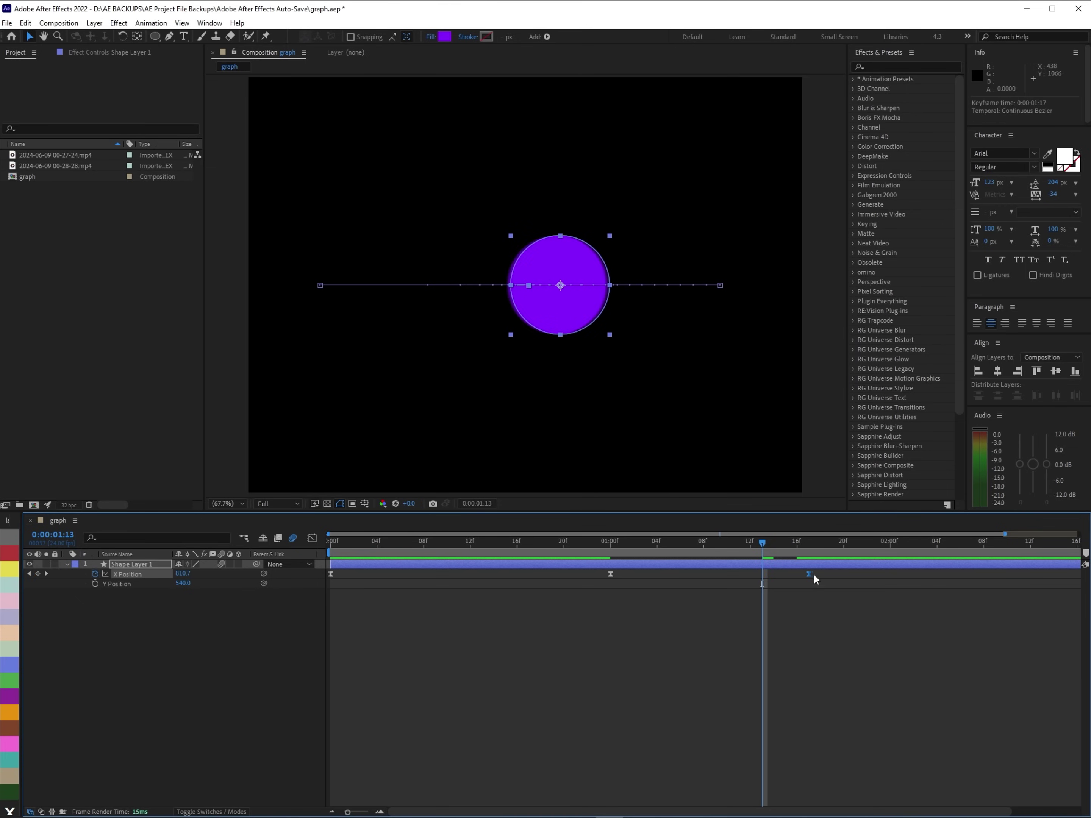
Flatten the middle X Position keyframe's handles and extend the third keyframe's handle to about 0:00:01:02, then preview the eased return
left_click(311, 538)
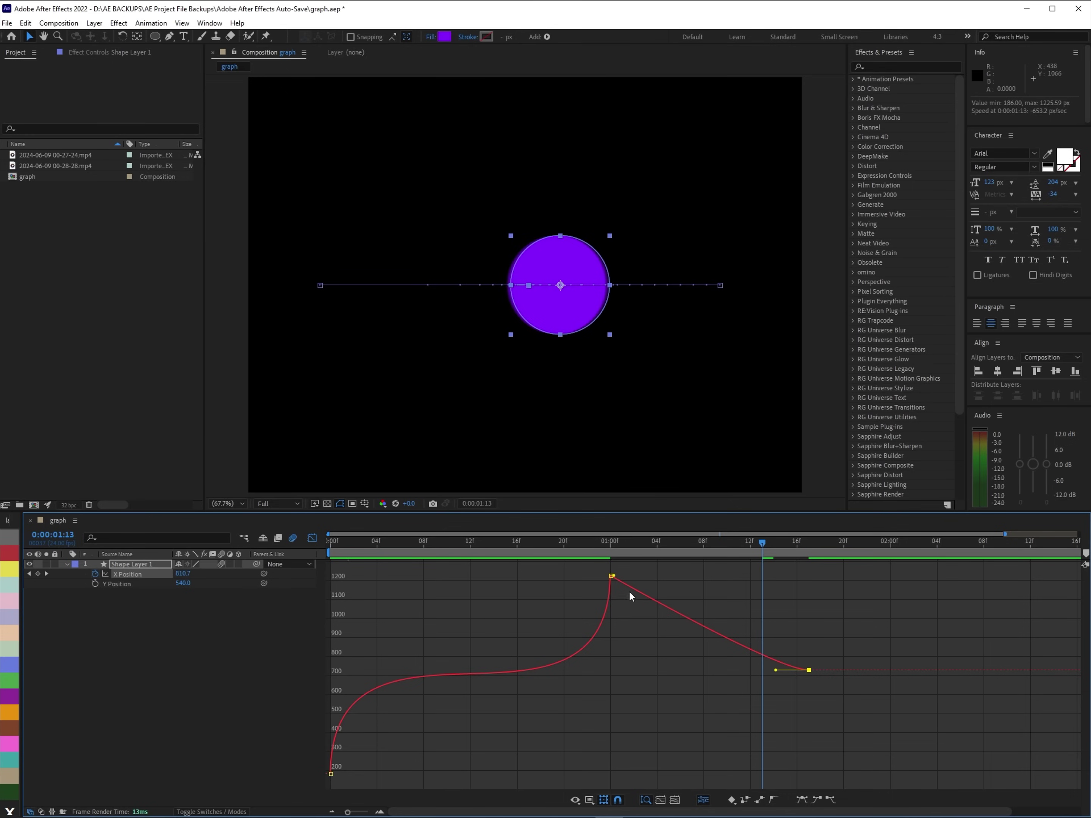
left_click_drag(612, 575, 637, 582)
key("ctrl+z")
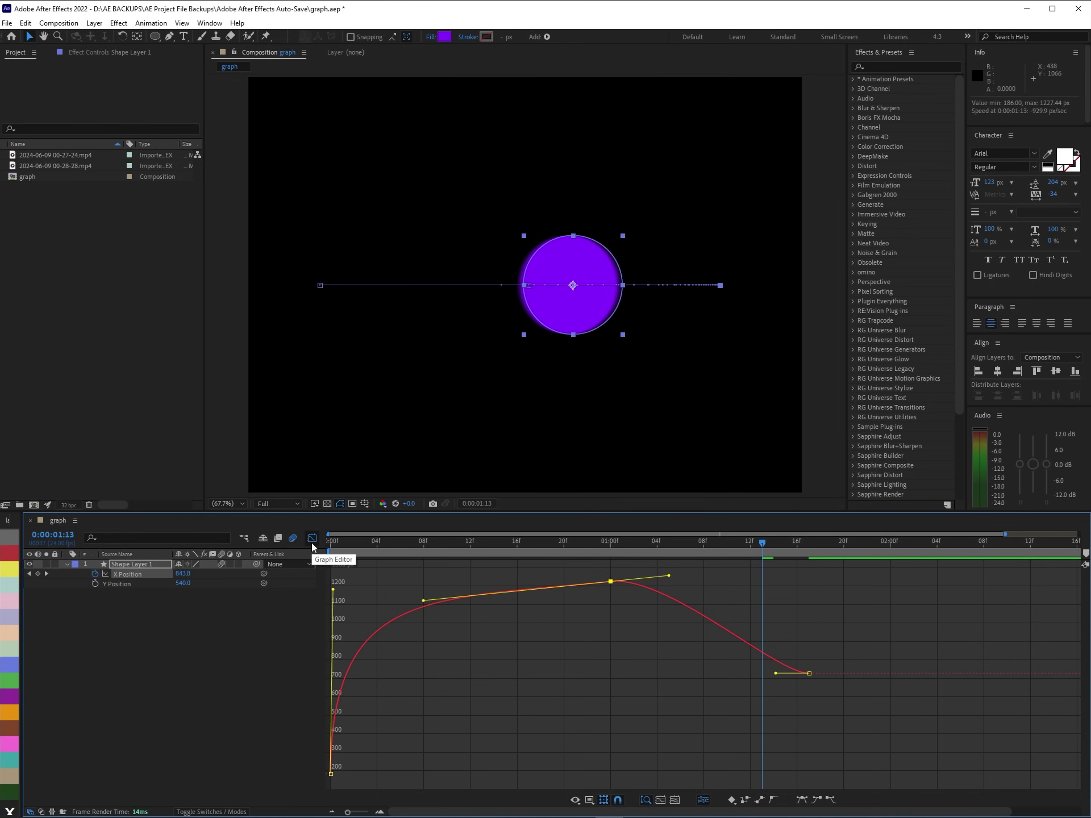
left_click_drag(774, 675, 633, 684)
left_click(610, 582)
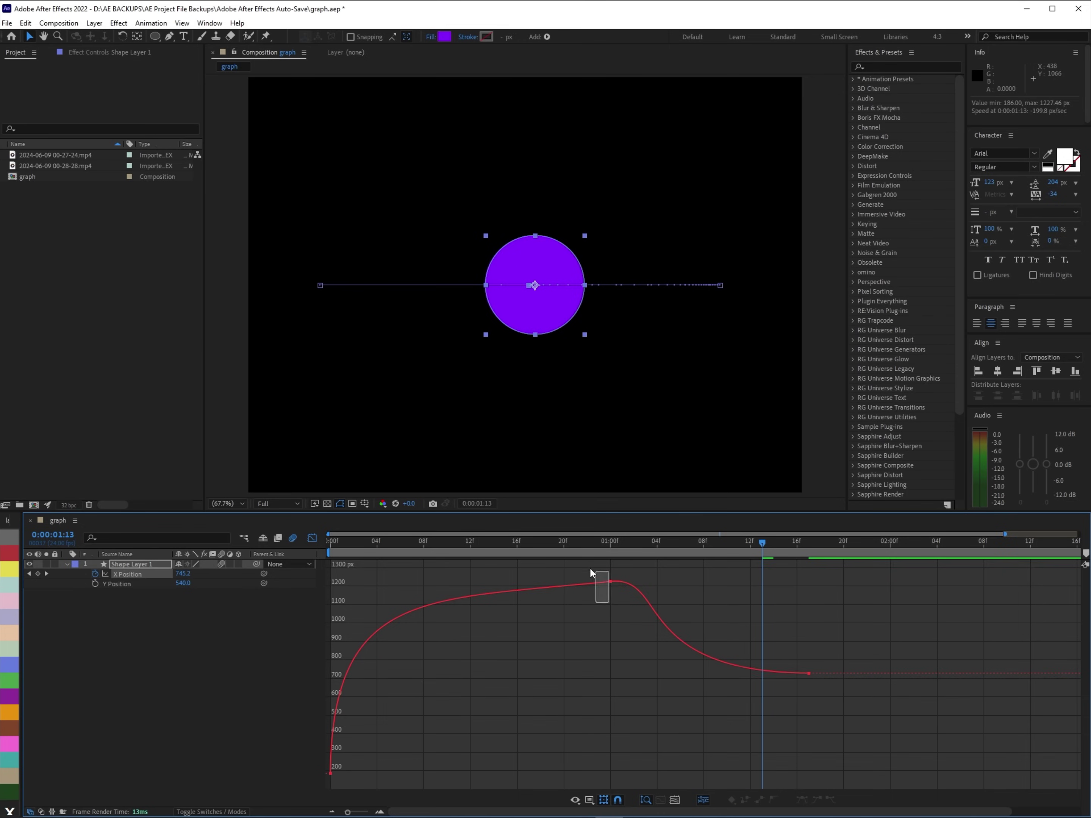
left_click_drag(670, 576, 686, 577)
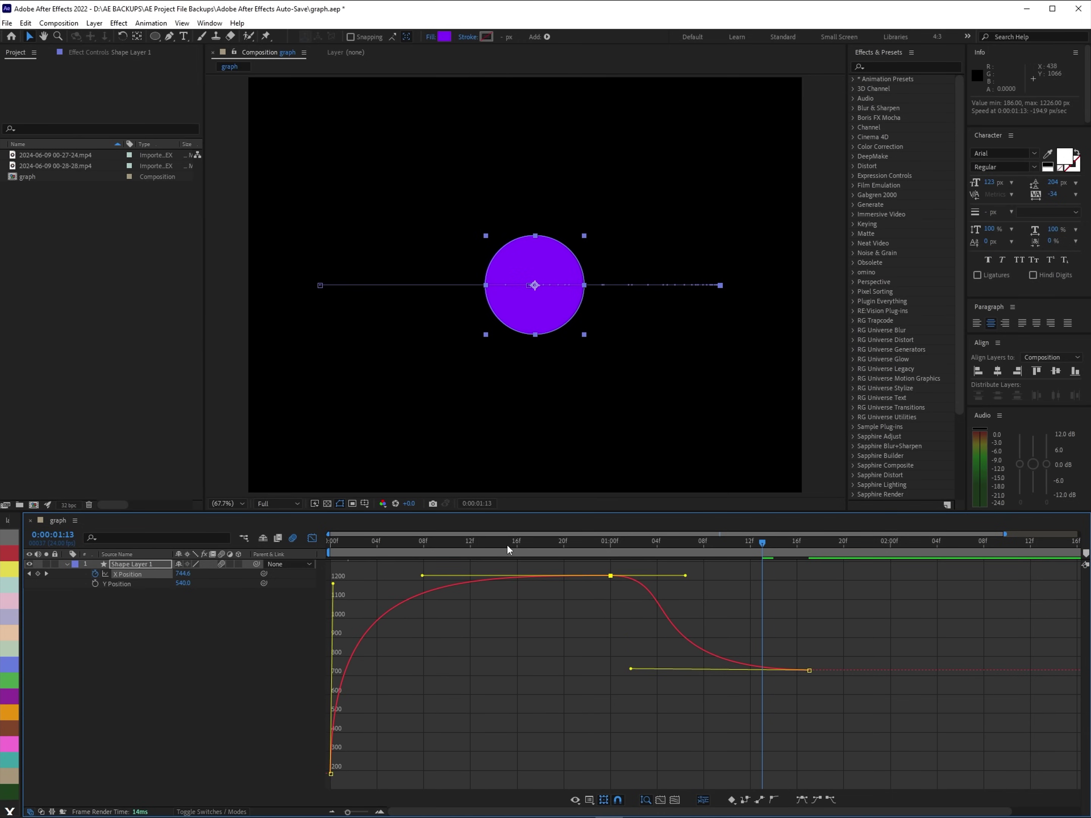
key("space")
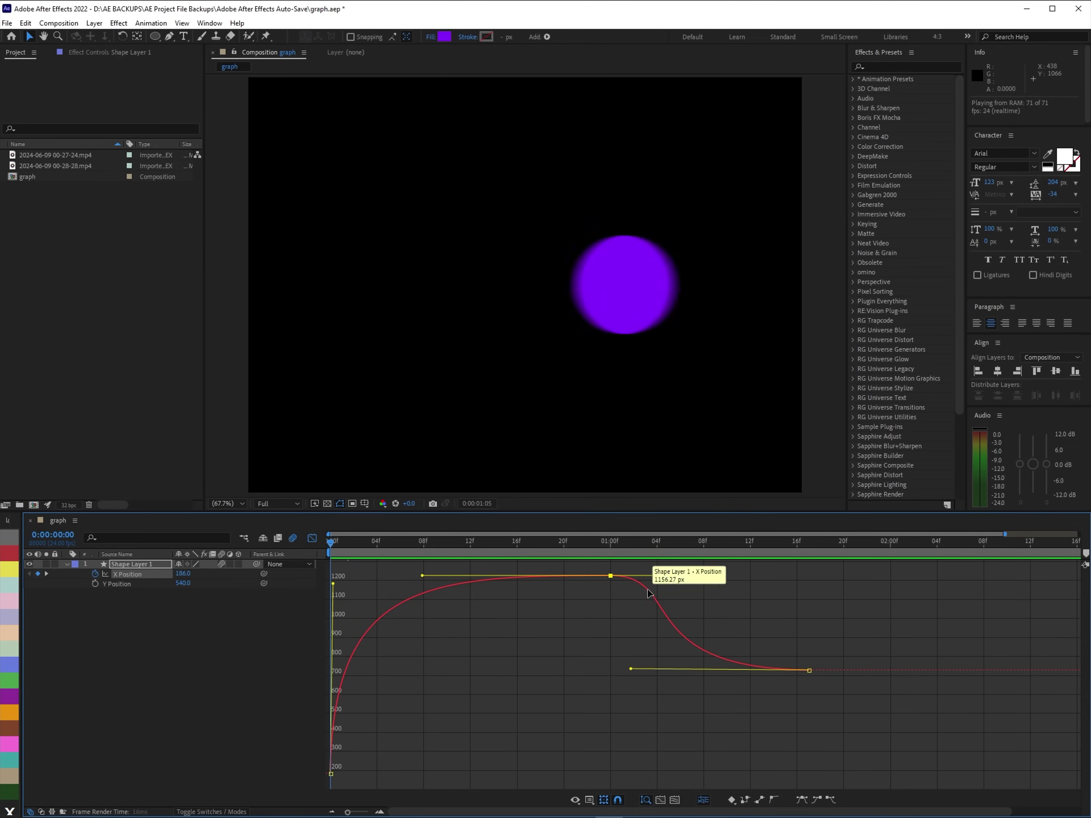
left_click(587, 549)
key("space")
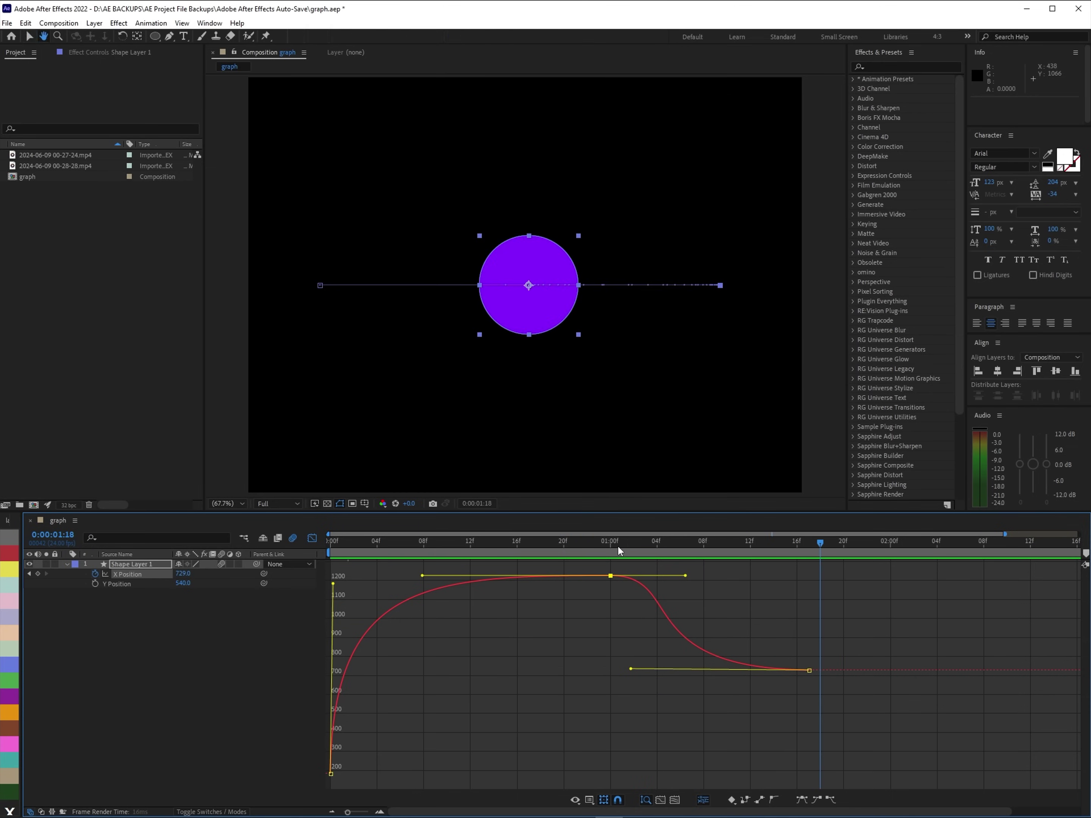
Return to the keyframe view and remove the third X Position keyframe at 0:00:01:17
left_click(312, 538)
left_click(809, 573)
key("alt+Right")
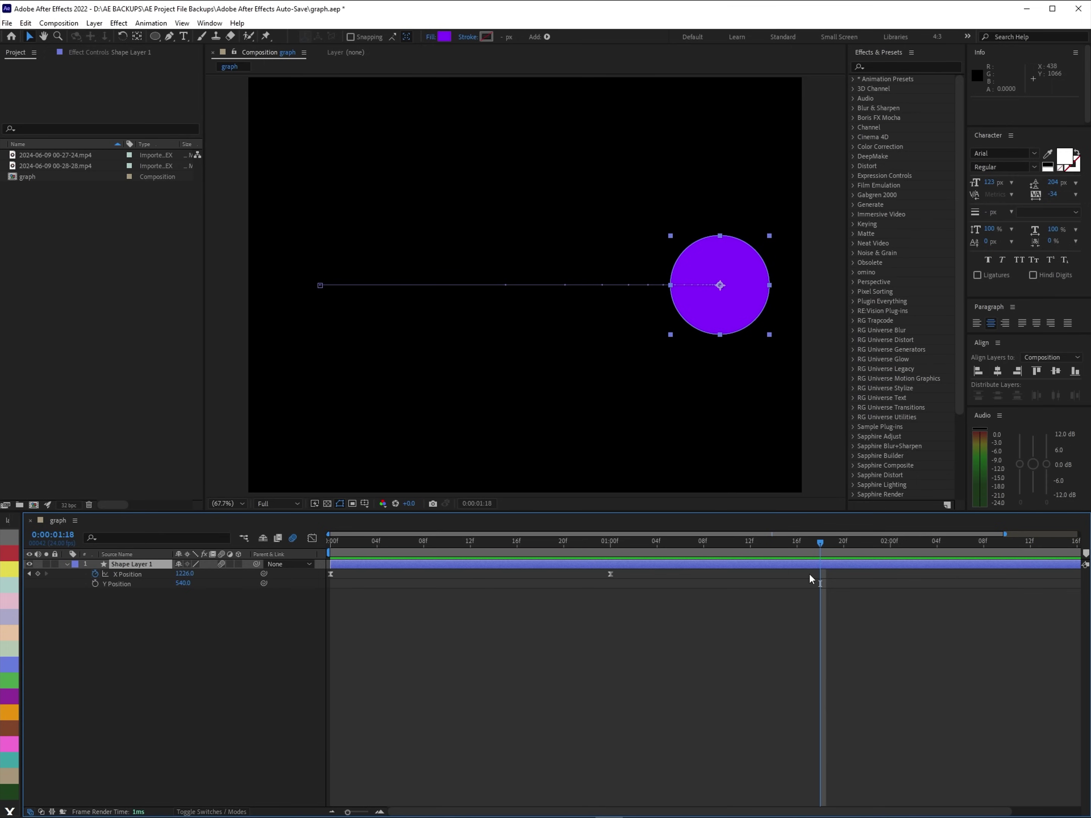